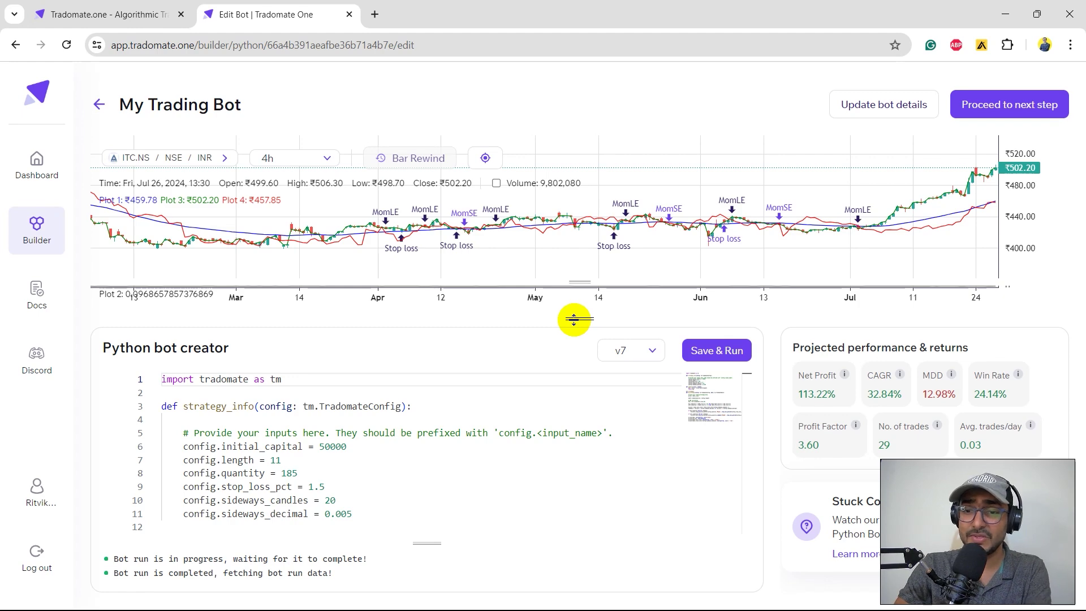
left_click_drag(574, 320, 574, 255)
scroll(482, 387, "down", 3)
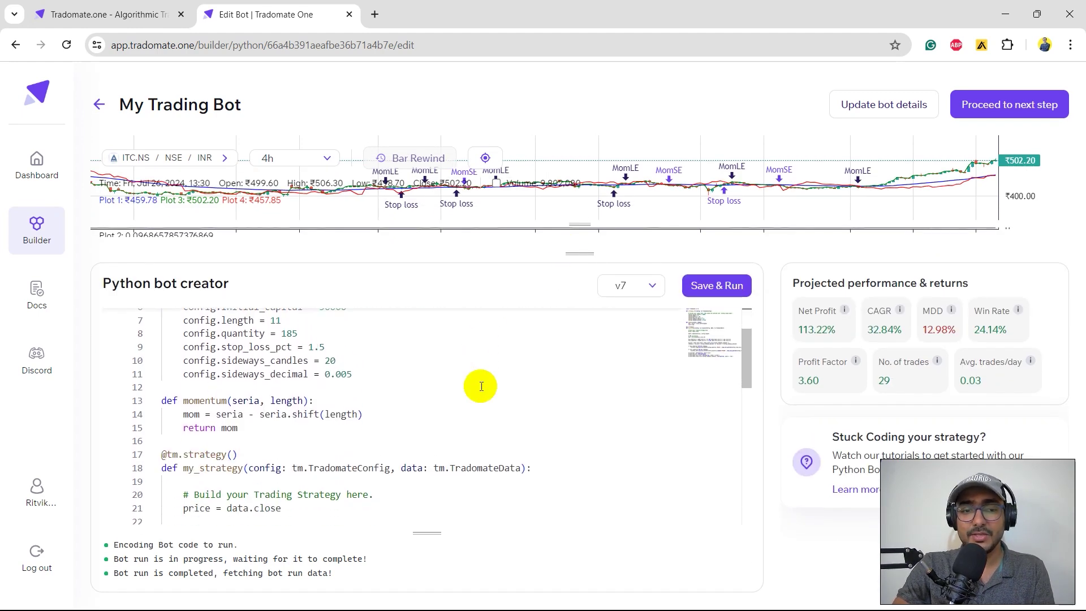
scroll(481, 387, "down", 2)
scroll(347, 374, "down", 3)
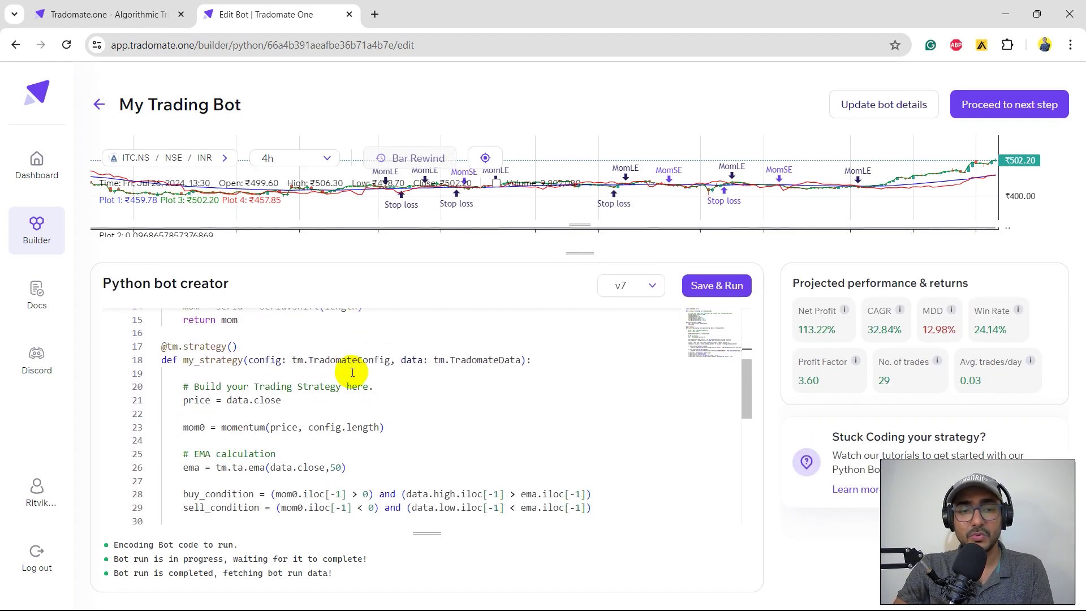
Step: Enlarge the code editor by shrinking the chart and start editing at empty line 4
left_click_drag(580, 339, 580, 299)
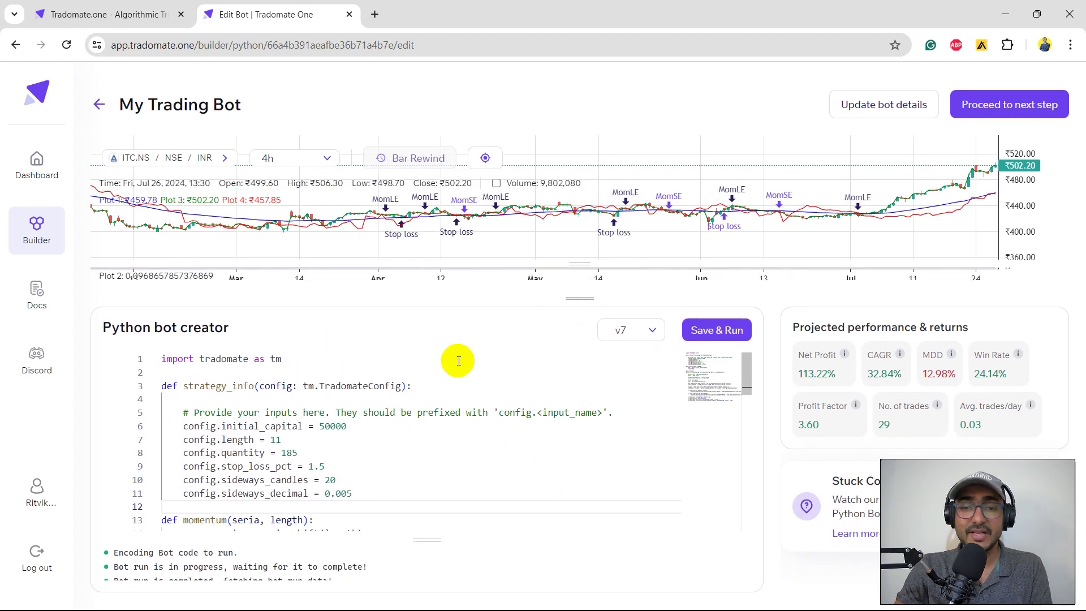
left_click(325, 398)
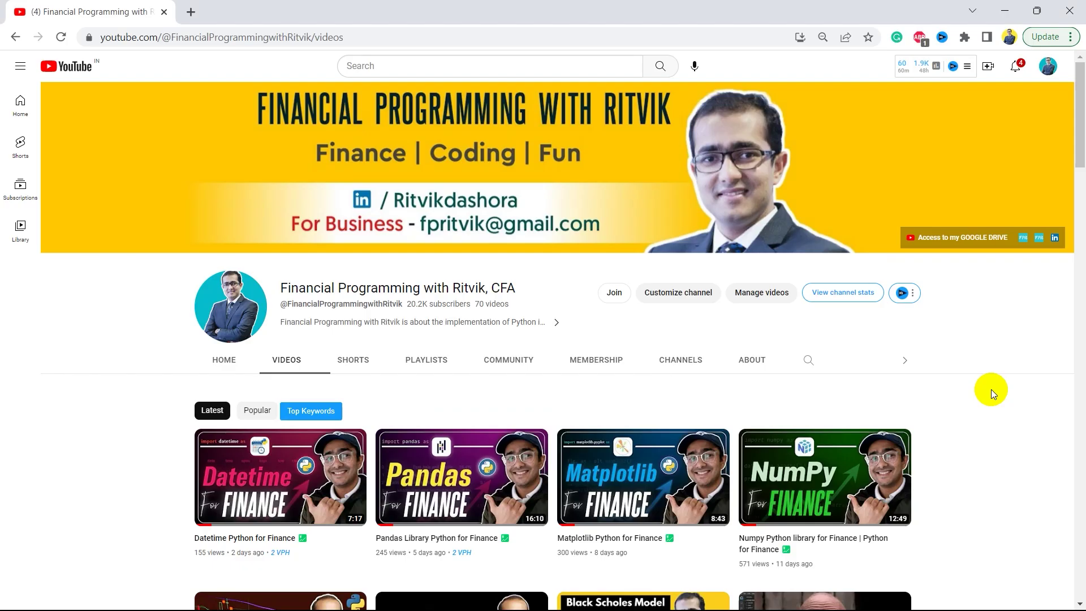
scroll(991, 390, "down", 5)
scroll(991, 389, "down", 5)
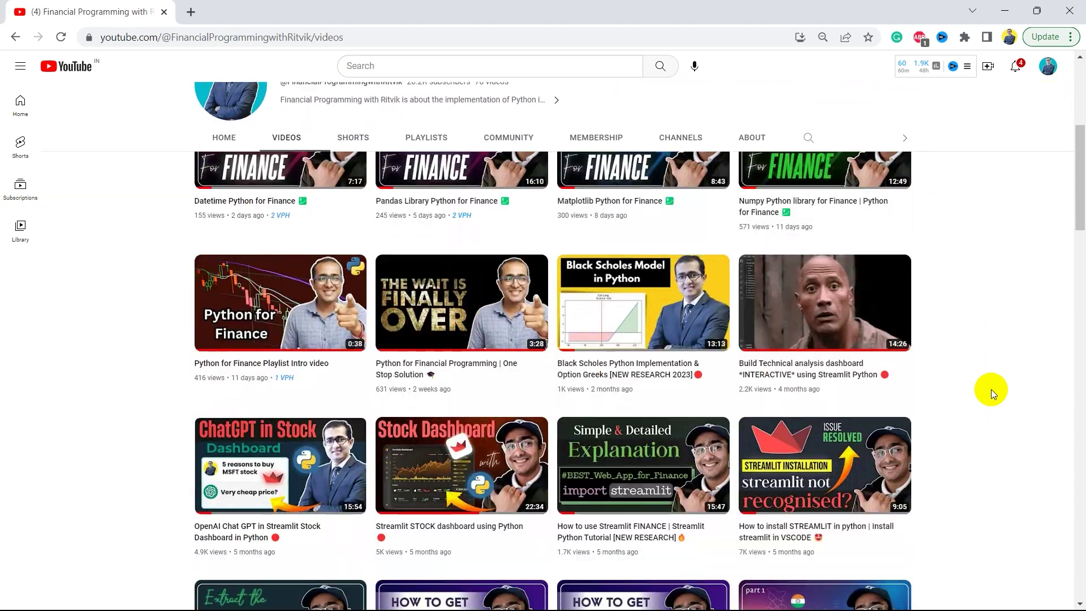
scroll(992, 389, "down", 3)
scroll(991, 390, "down", 3)
scroll(991, 389, "down", 3)
scroll(991, 389, "down", 3)
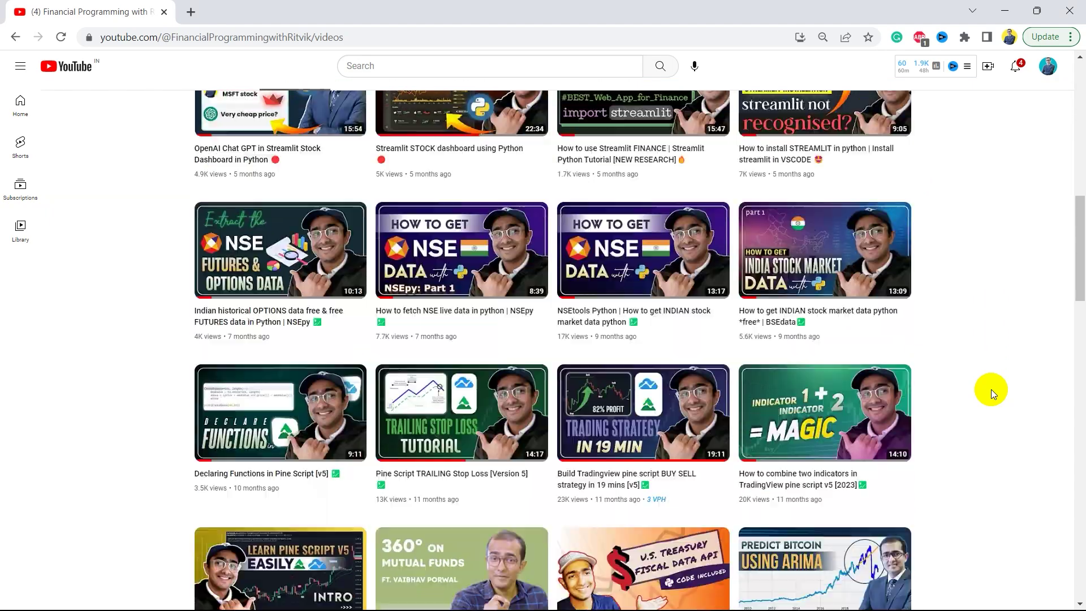
scroll(992, 390, "down", 3)
scroll(991, 390, "down", 3)
scroll(992, 390, "down", 3)
scroll(991, 389, "down", 3)
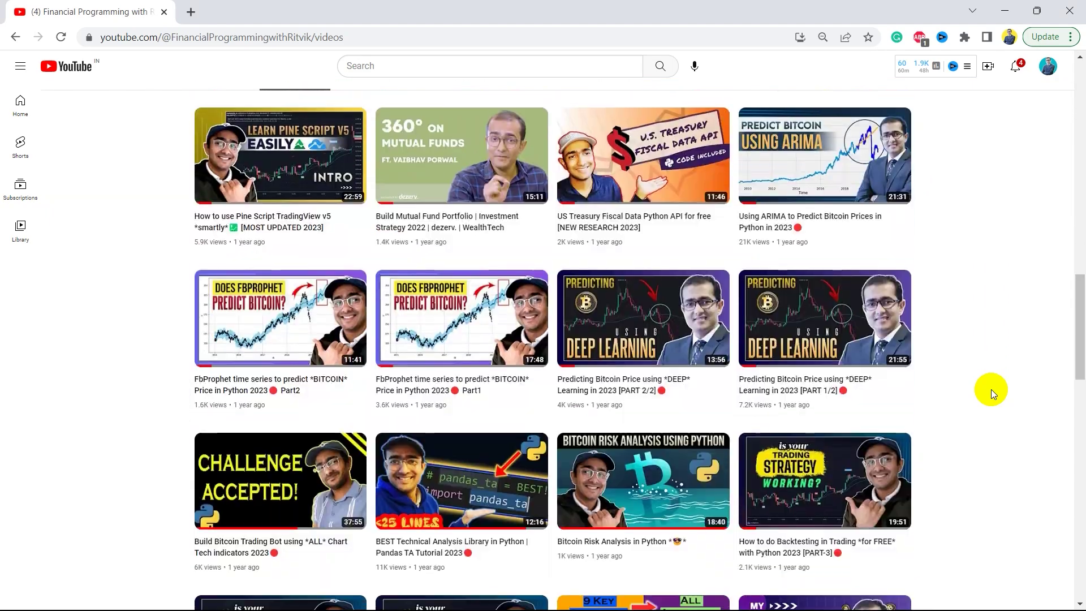
scroll(992, 389, "down", 3)
scroll(991, 390, "down", 3)
scroll(991, 390, "down", 2)
scroll(992, 389, "down", 2)
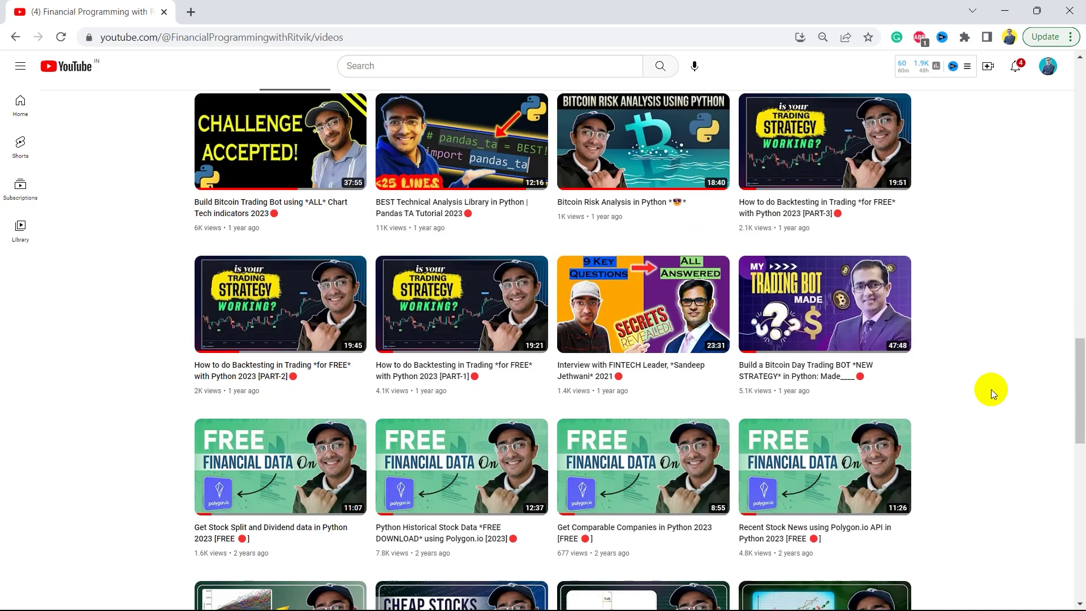
scroll(991, 389, "down", 3)
scroll(992, 390, "down", 3)
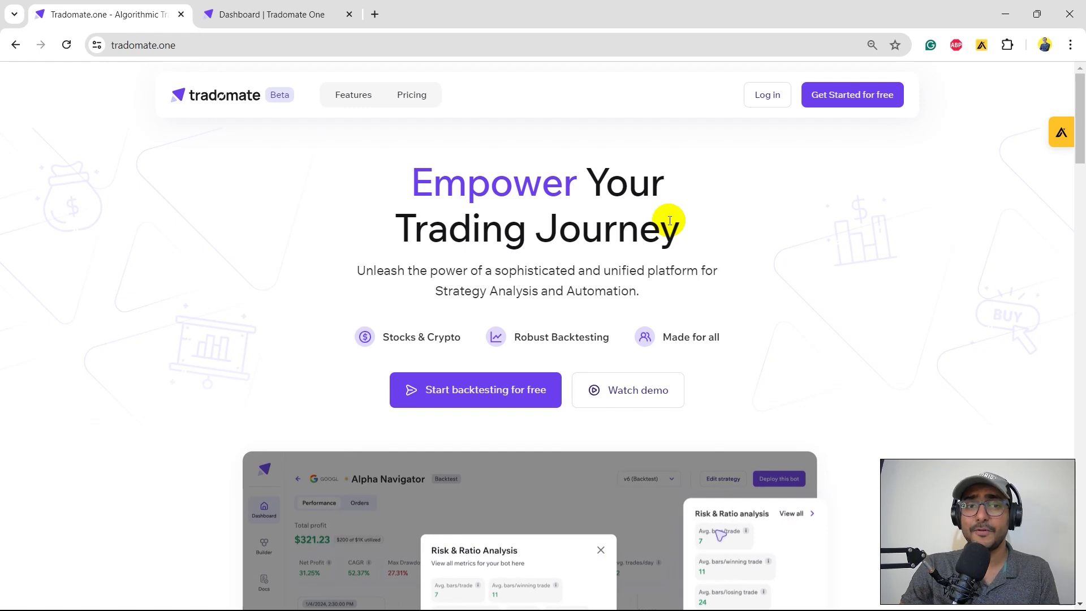
Step: Bring up the Dashboard tab listing two bots, one backtested at 112.98% net profit
key("ctrl+Tab")
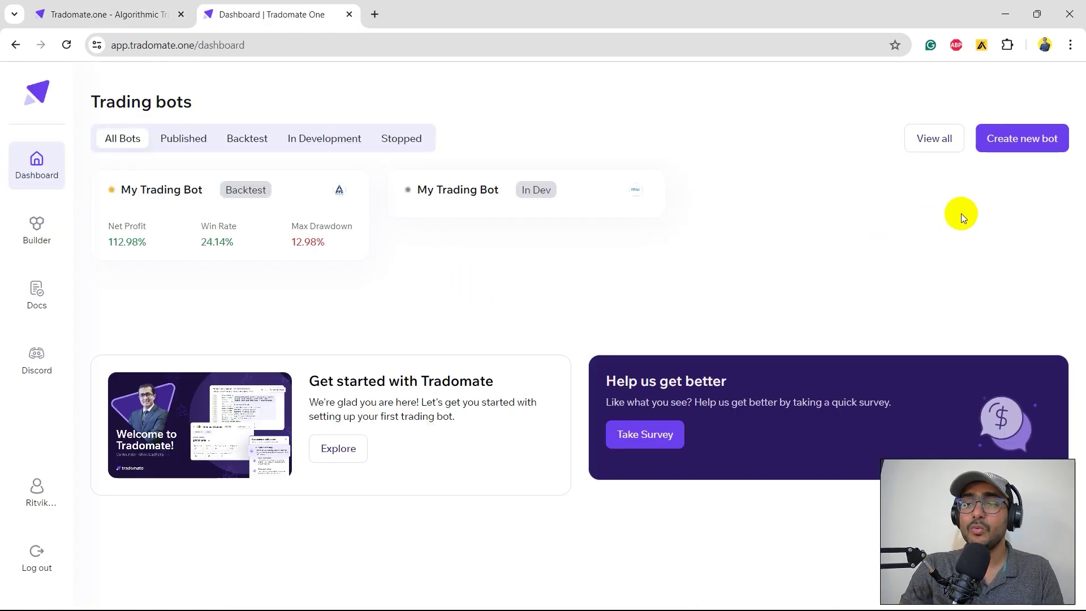
Step: Create a new Python bot from the Momentum Strategy template
left_click(1023, 138)
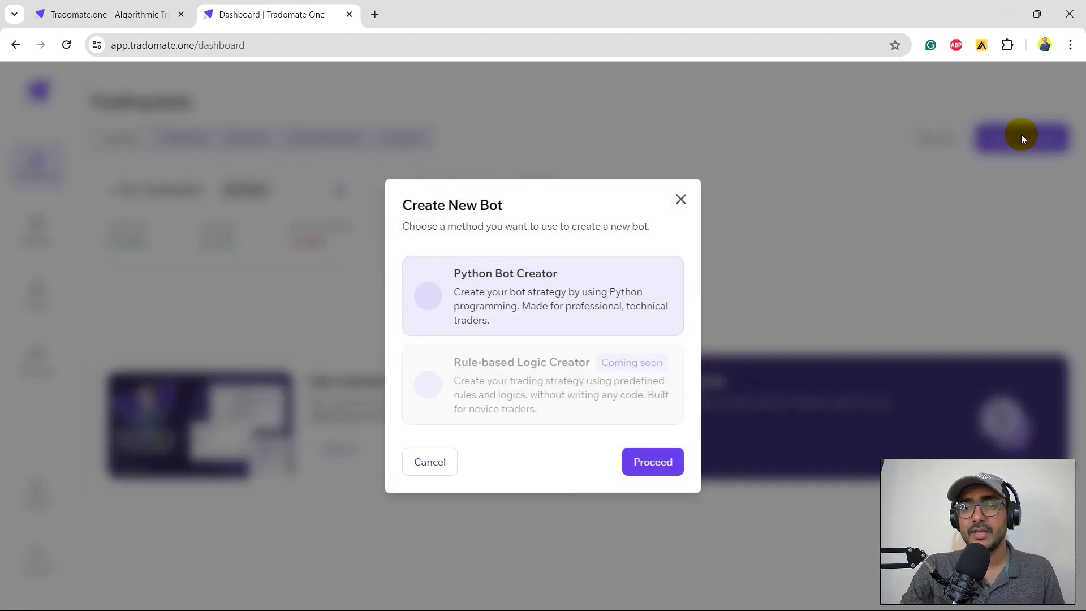
left_click(649, 467)
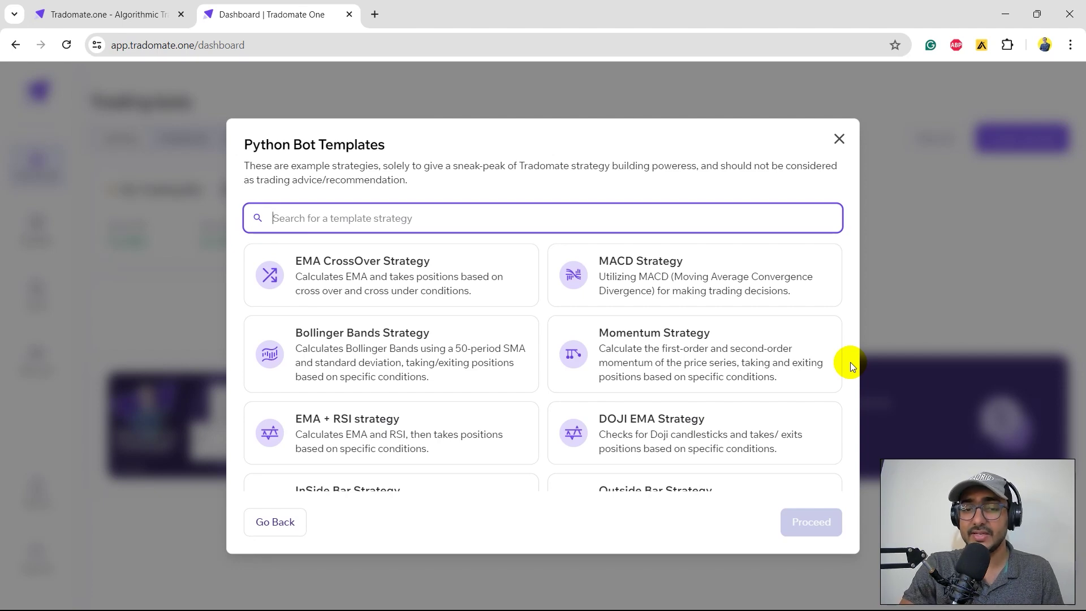
scroll(794, 381, "down", 2)
scroll(794, 381, "down", 2)
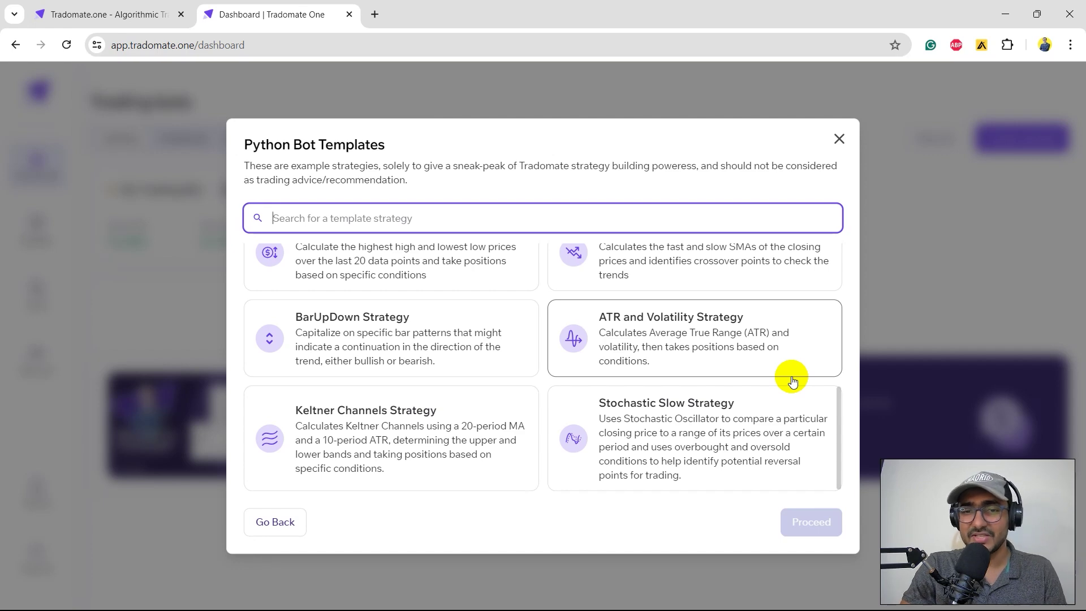
scroll(793, 382, "up", 5)
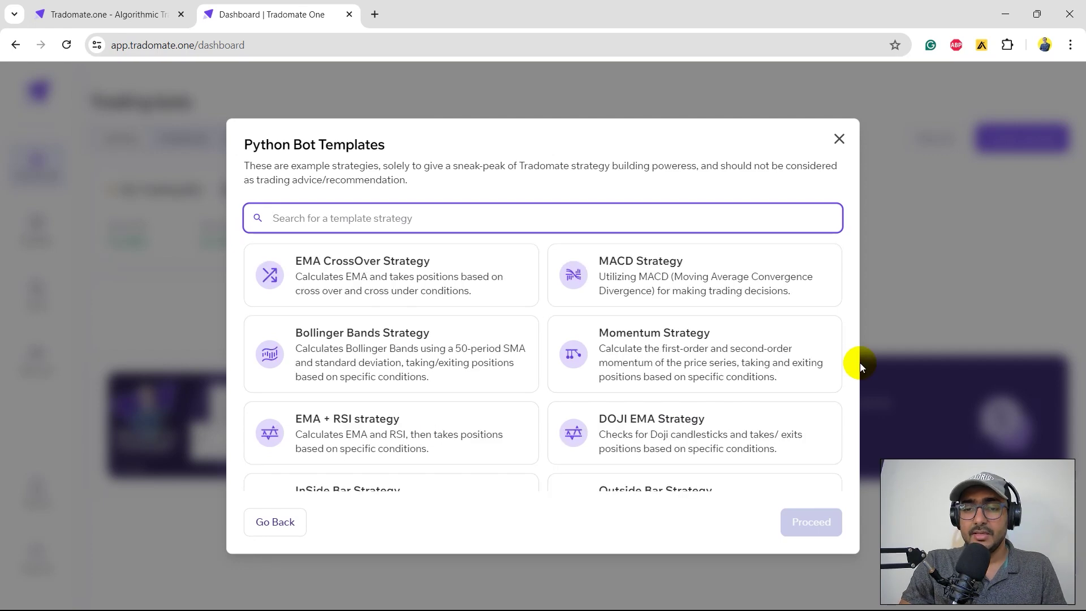
left_click(774, 360)
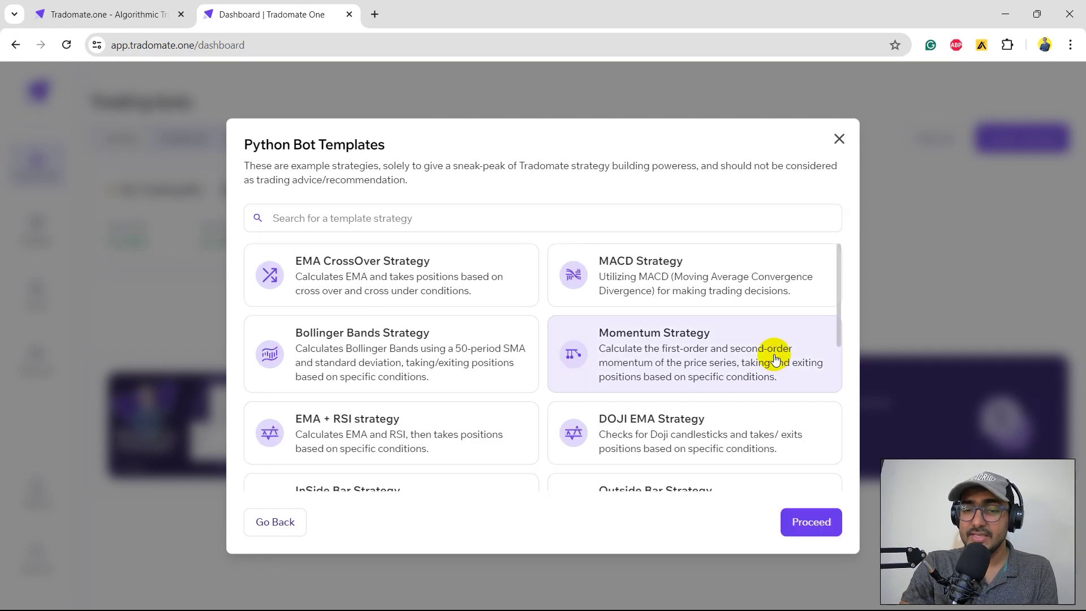
left_click(822, 533)
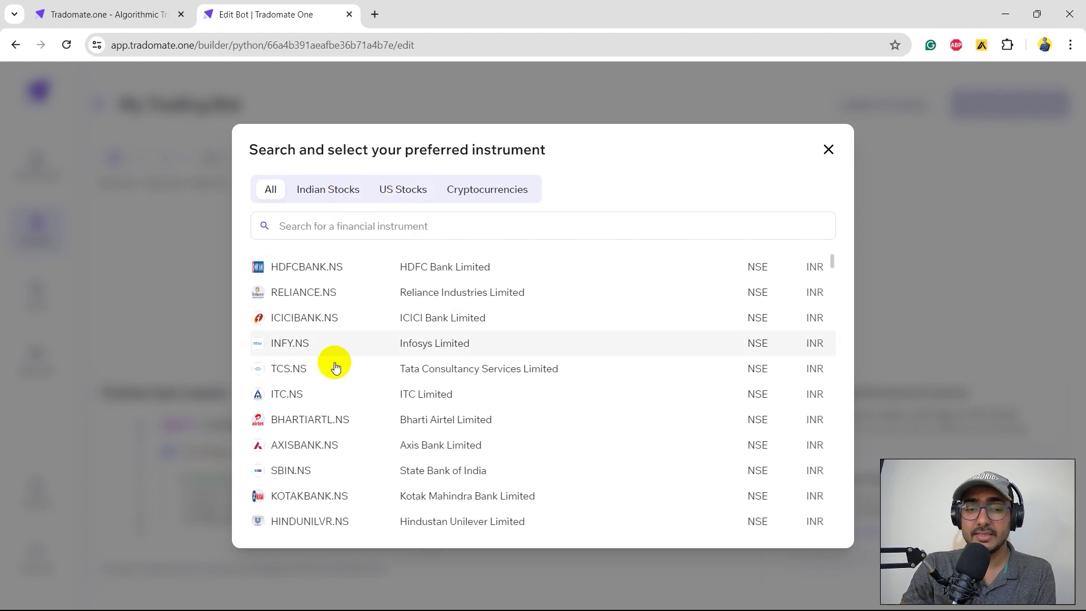
Step: Select ITC.NS on NSE as the new bot's instrument
left_click(289, 394)
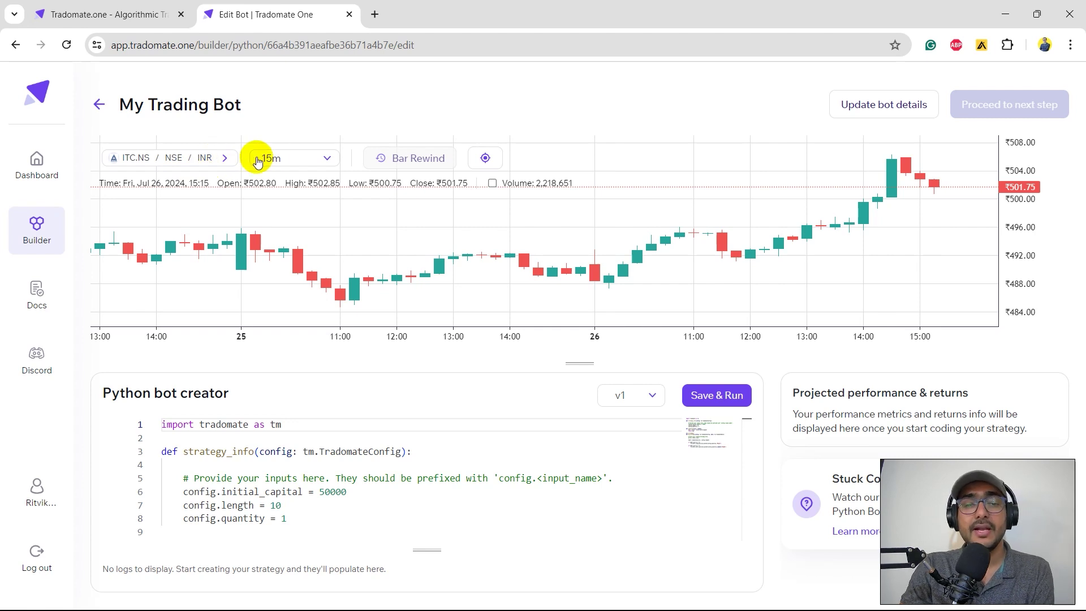
Step: Switch the ITC.NS chart to 4-hour candles and pan across its dates
left_click(293, 158)
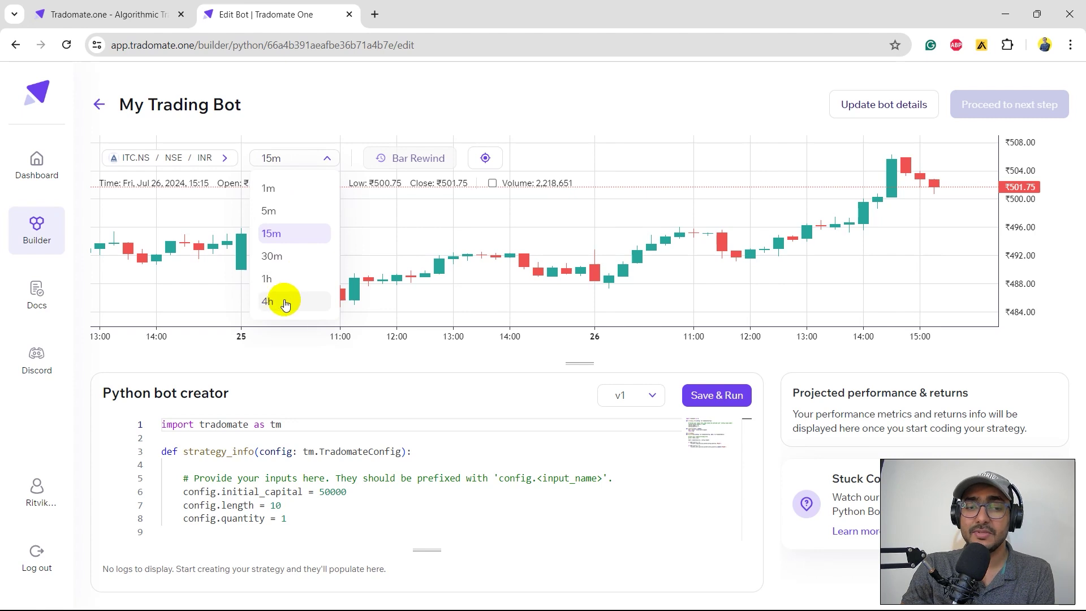
left_click(274, 300)
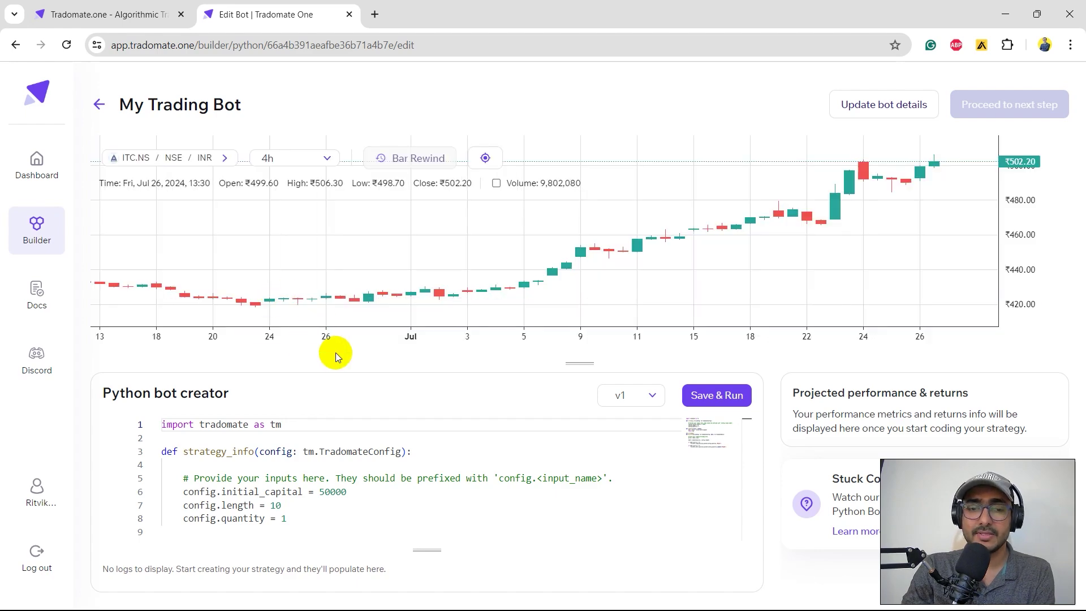
left_click_drag(475, 281, 815, 280)
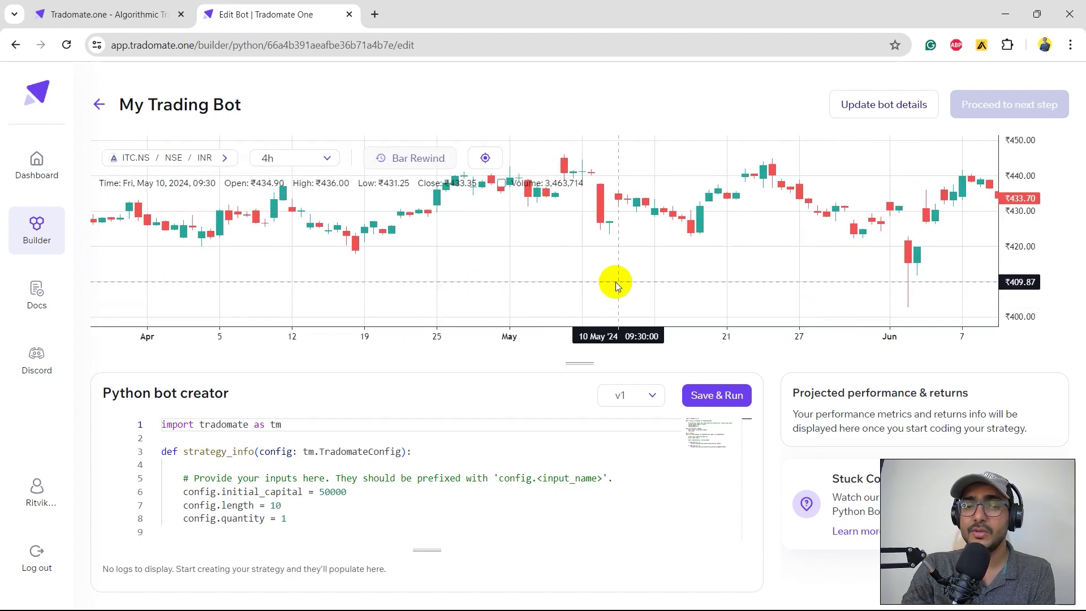
left_click_drag(617, 284, 135, 272)
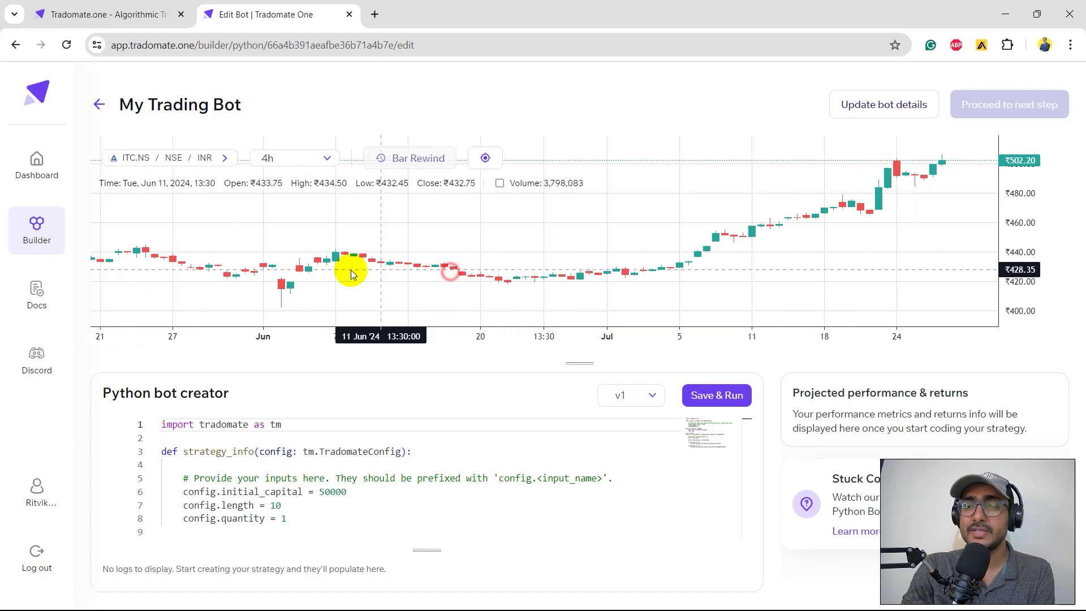
left_click_drag(387, 273, 350, 272)
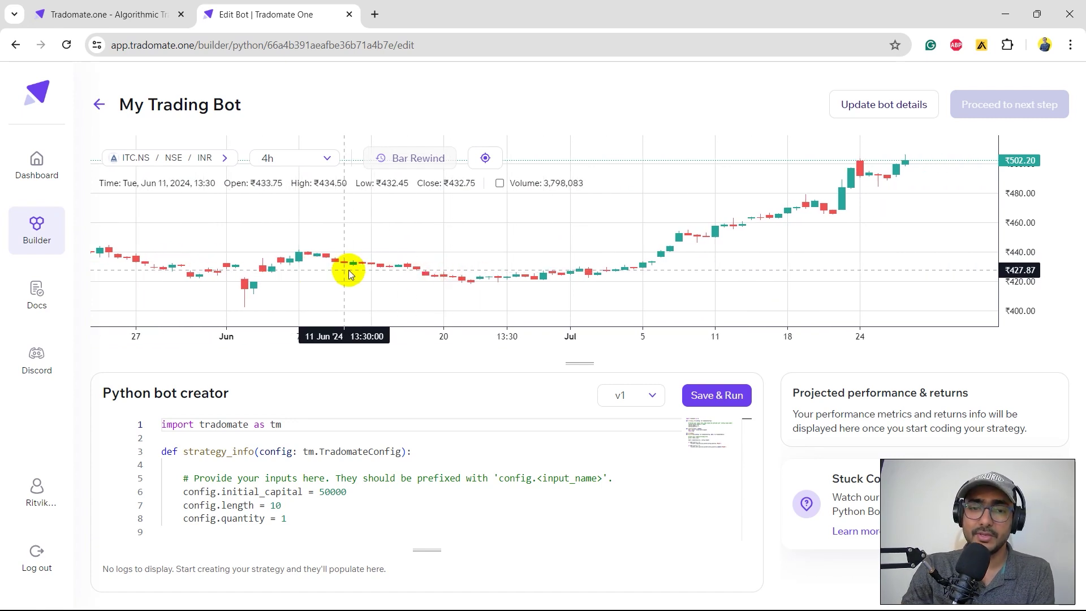
scroll(390, 433, "down", 1)
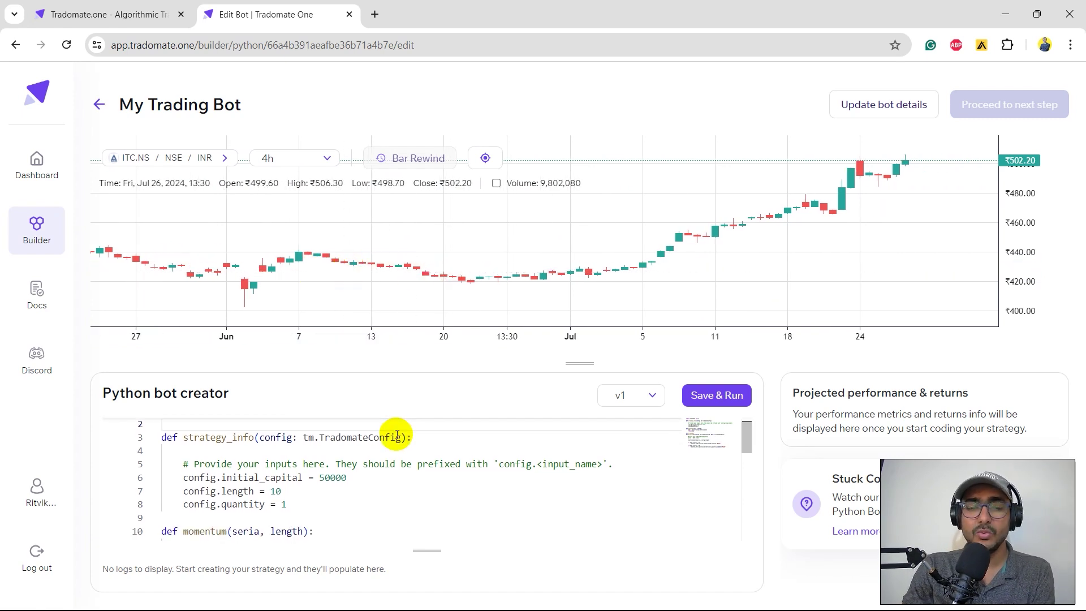
scroll(447, 466, "up", 1)
Step: Enlarge the code editor, then save and run the momentum bot backtest
left_click_drag(580, 363, 583, 204)
scroll(404, 306, "down", 5)
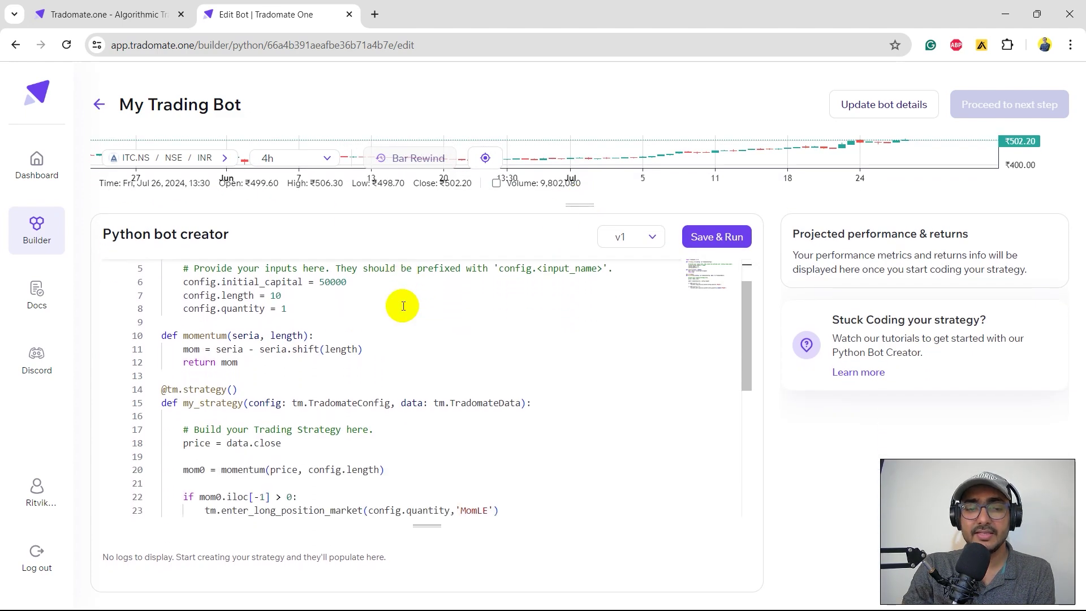
scroll(403, 305, "down", 1)
scroll(403, 306, "up", 5)
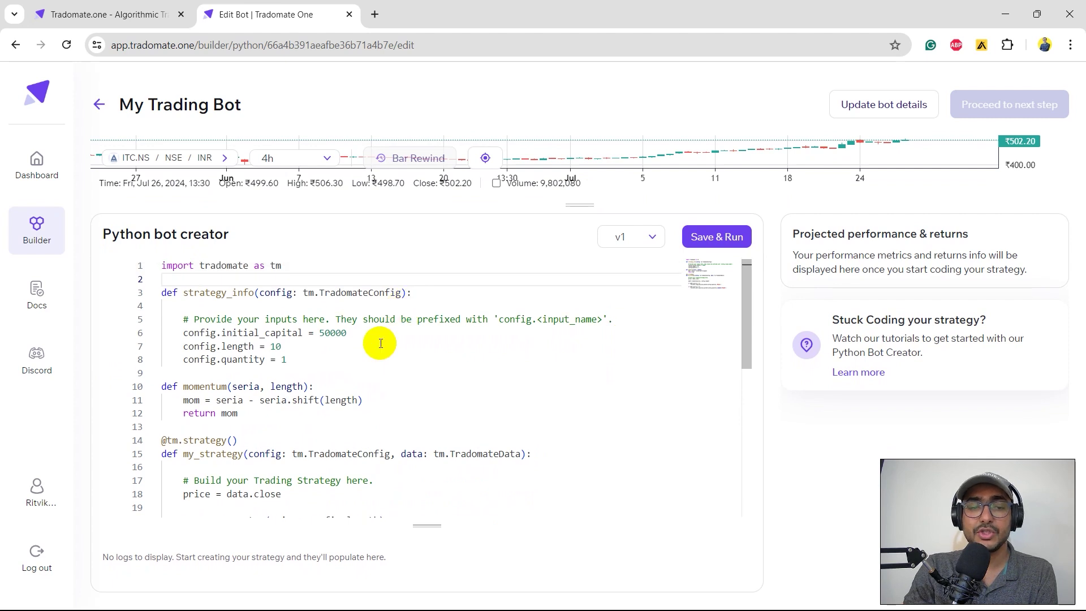
scroll(391, 399, "down", 3)
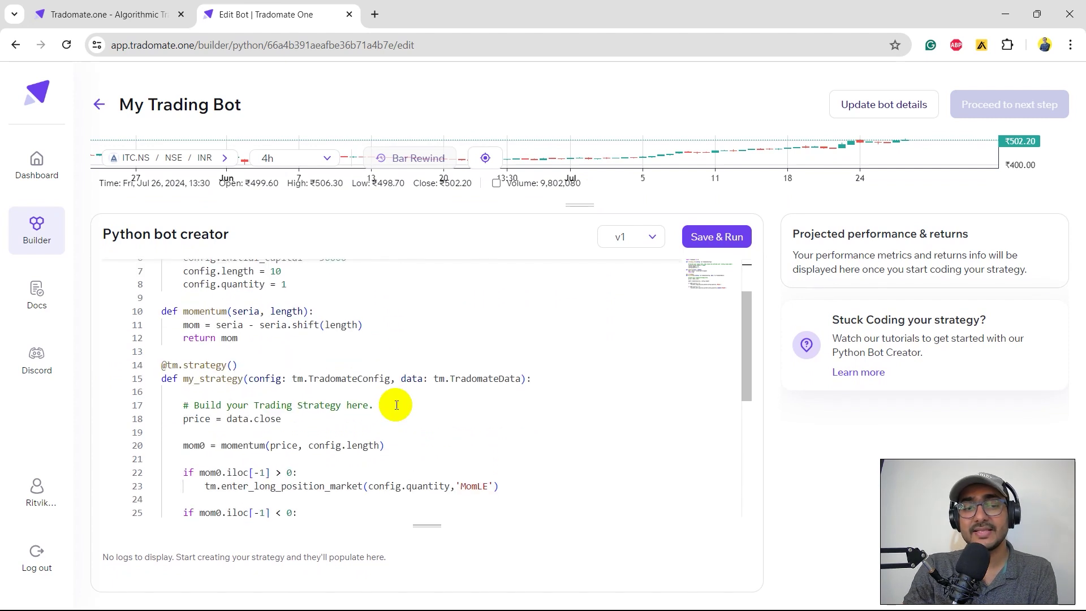
scroll(395, 407, "down", 1)
scroll(396, 407, "up", 5)
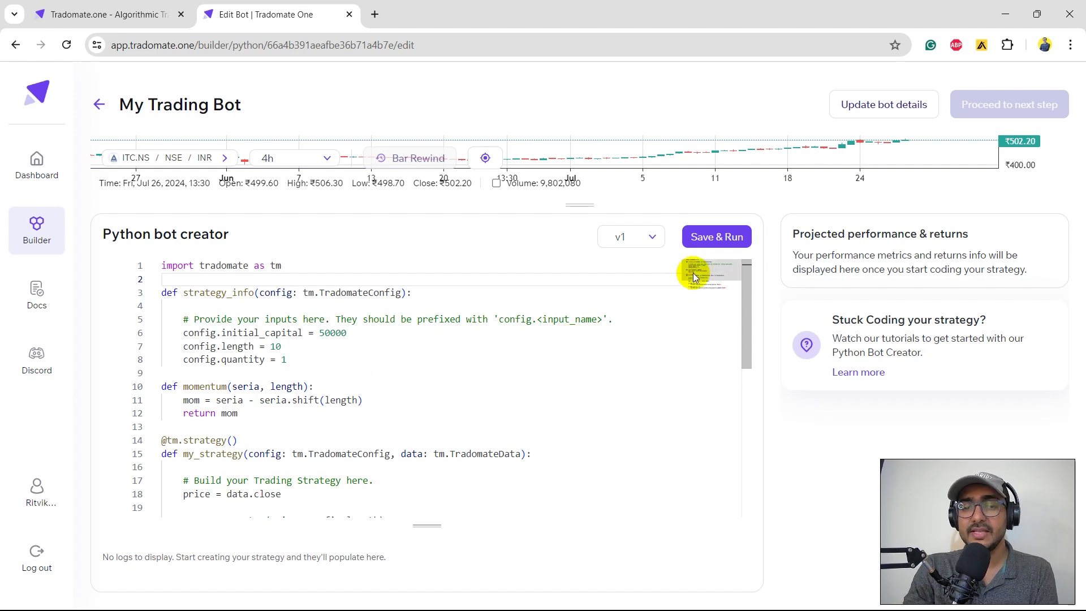
left_click(717, 237)
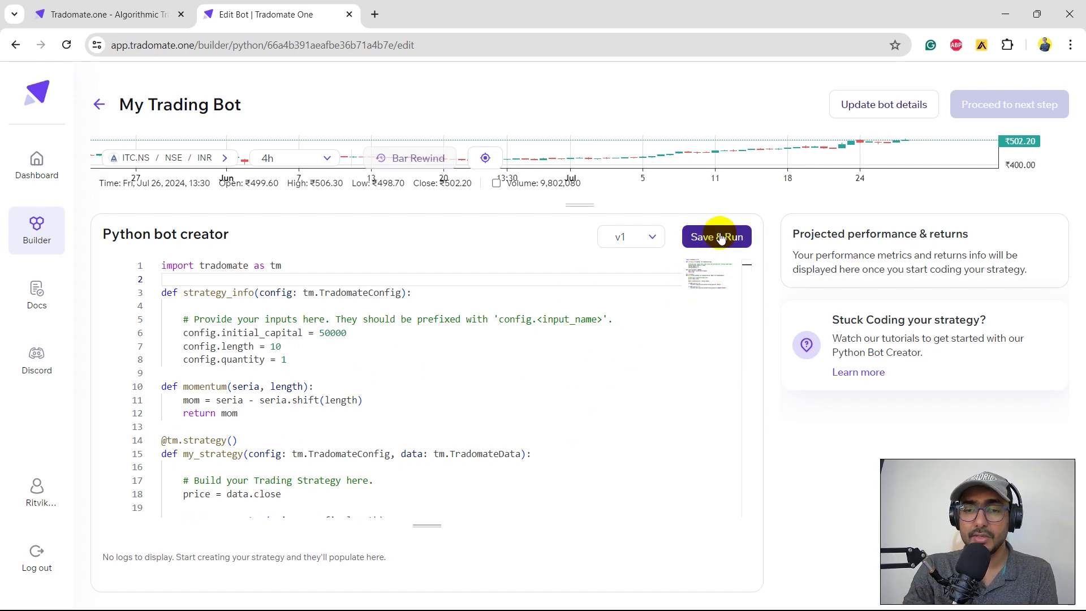
scroll(534, 501, "down", 3)
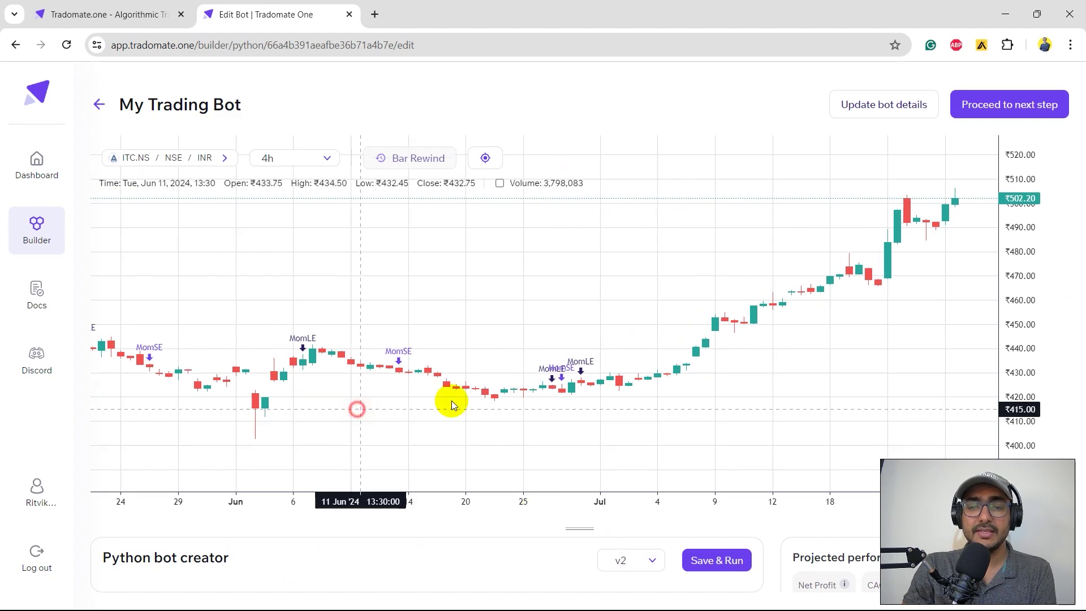
Step: Pan the chart from April to June to inspect trade markers, then shrink it to show the code
left_click_drag(451, 401, 555, 398)
left_click_drag(390, 374, 556, 378)
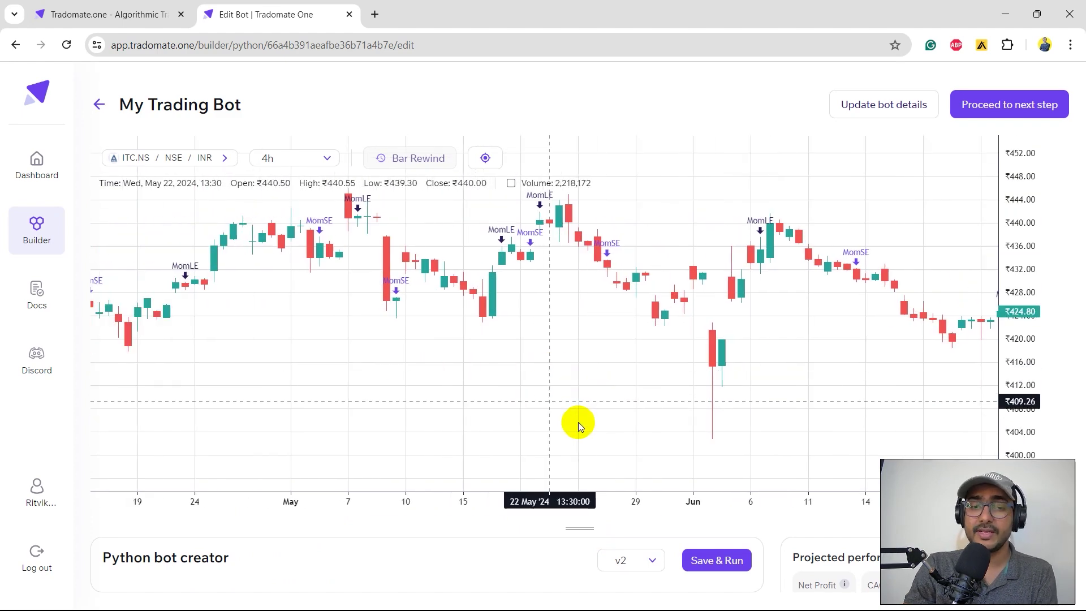
left_click_drag(390, 378, 579, 424)
left_click_drag(315, 327, 526, 344)
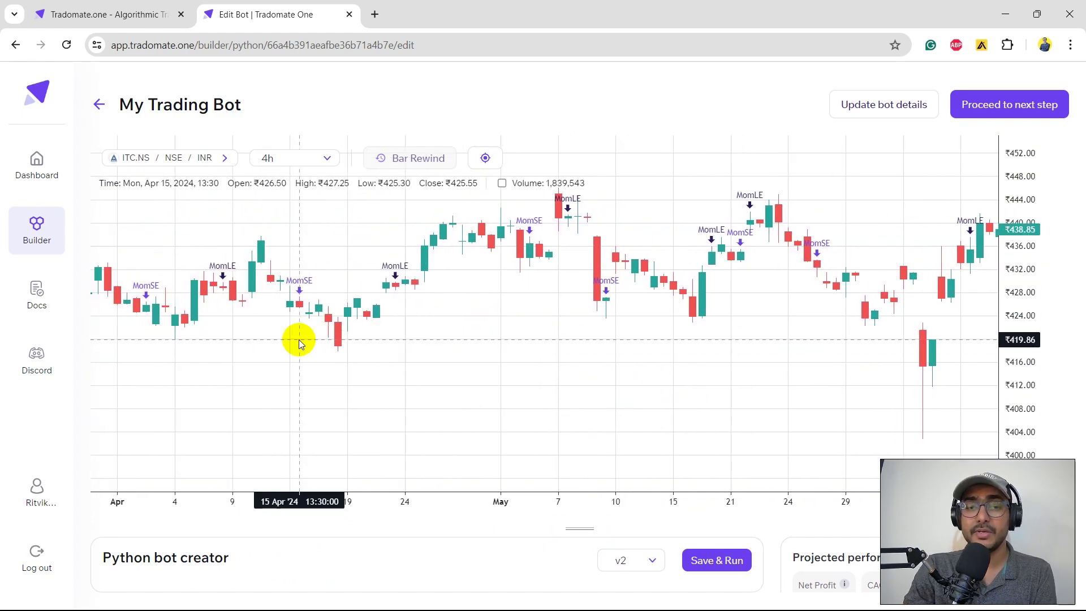
left_click_drag(297, 340, 468, 370)
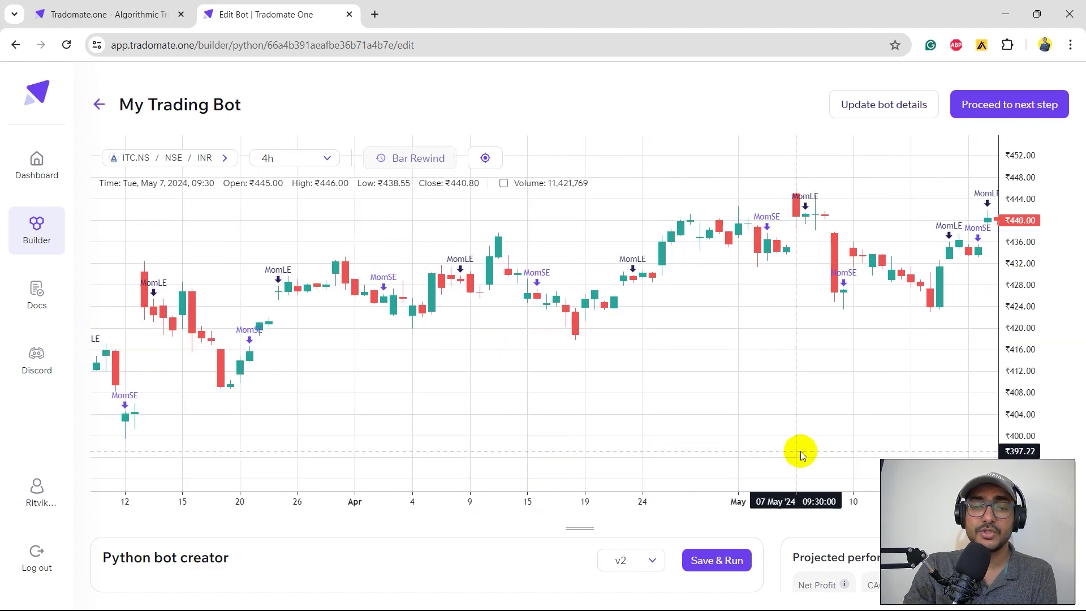
left_click_drag(800, 451, 156, 366)
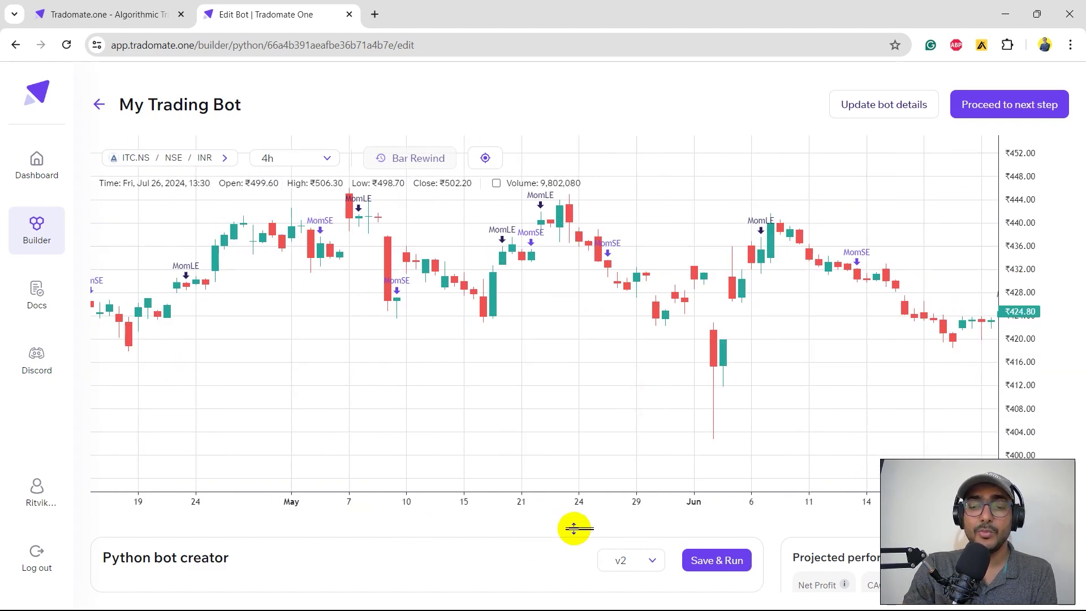
left_click_drag(579, 526, 575, 241)
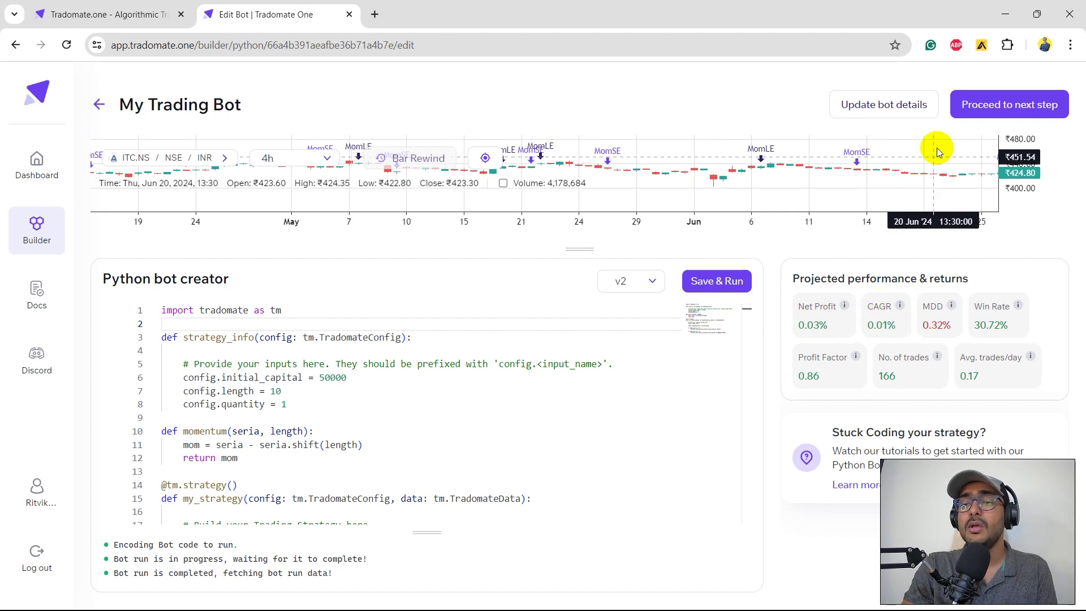
Step: Proceed to in-depth backtesting, opening the dashboard with ₹15.20 total profit
left_click(996, 109)
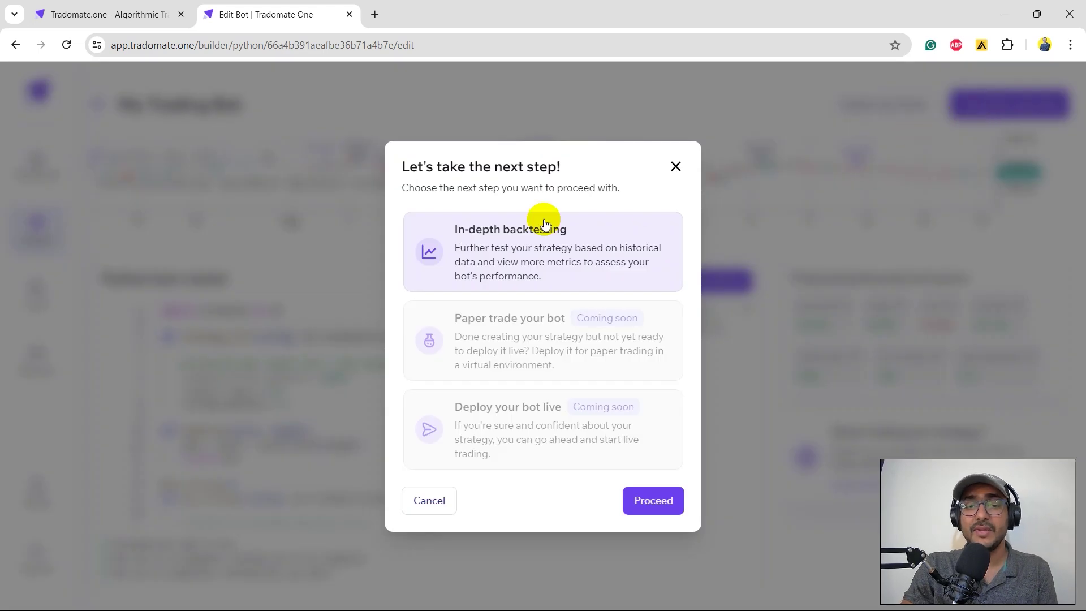
left_click(644, 500)
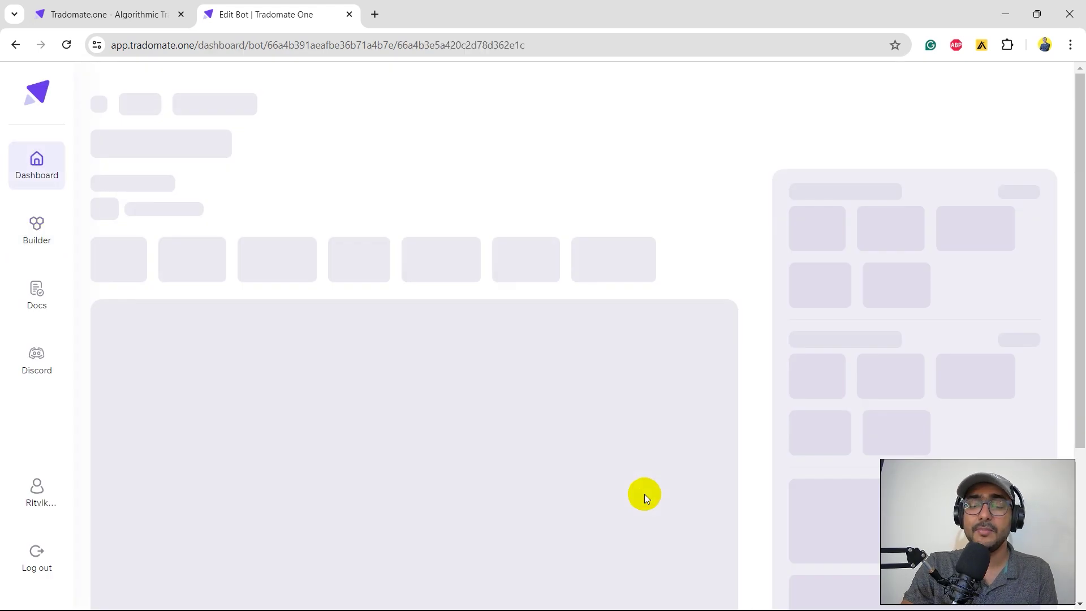
scroll(755, 330, "down", 1)
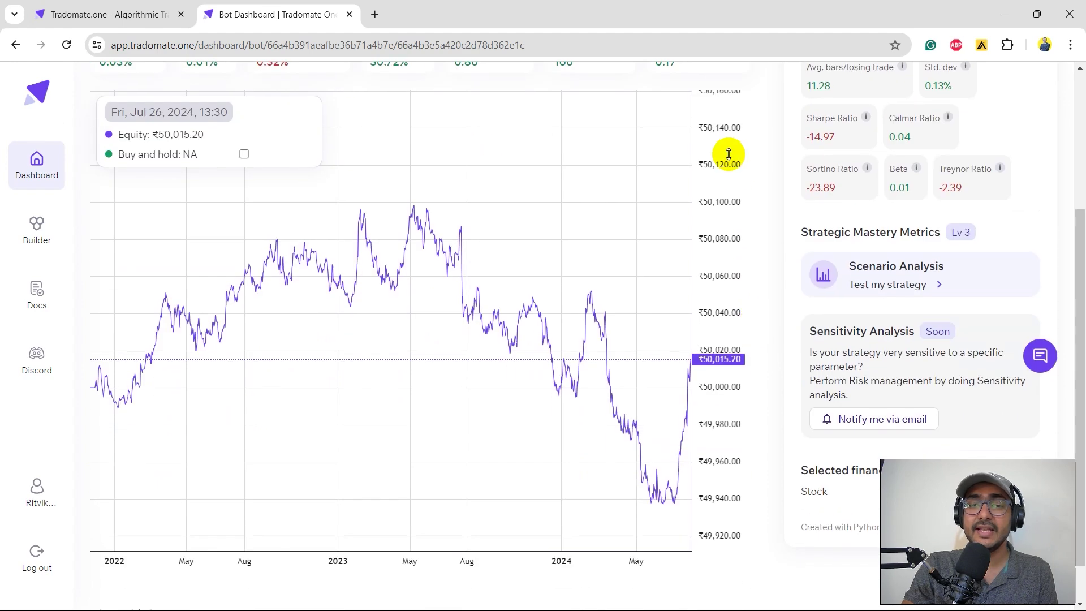
scroll(777, 203, "up", 2)
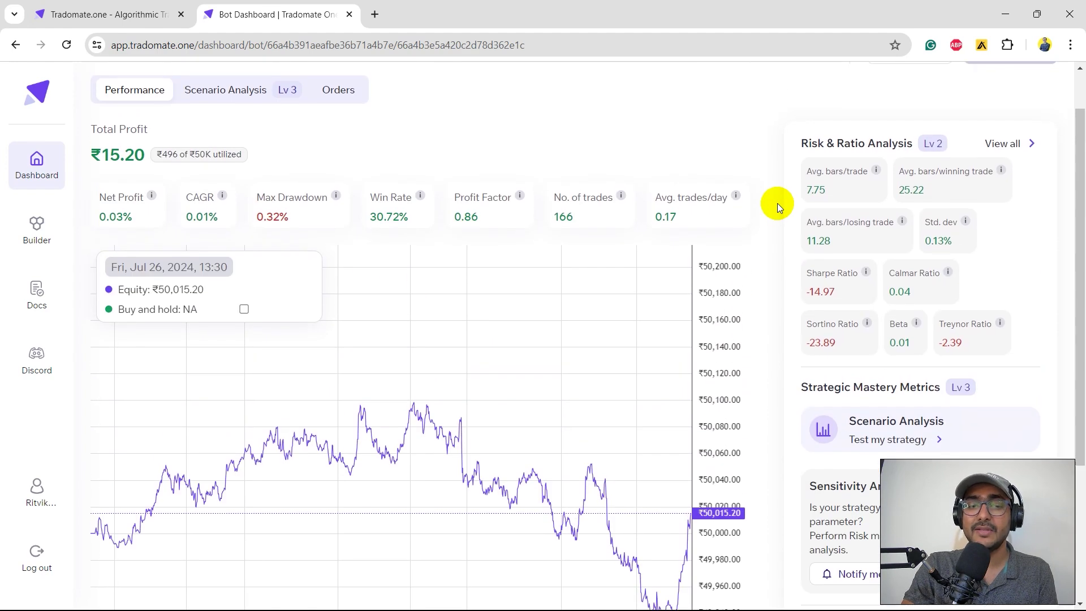
scroll(716, 293, "down", 1)
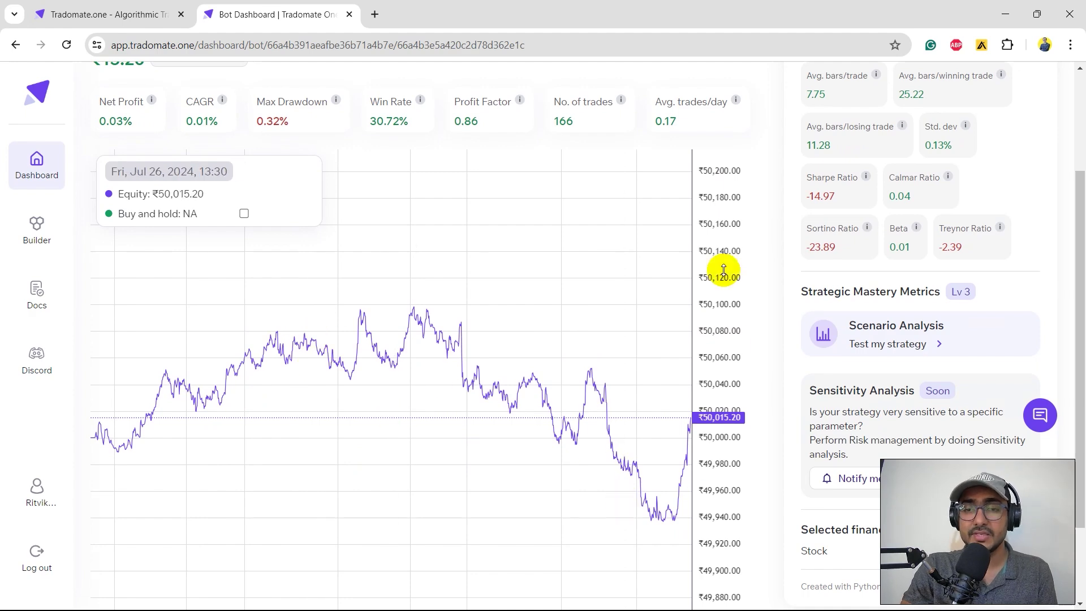
scroll(721, 280, "up", 2)
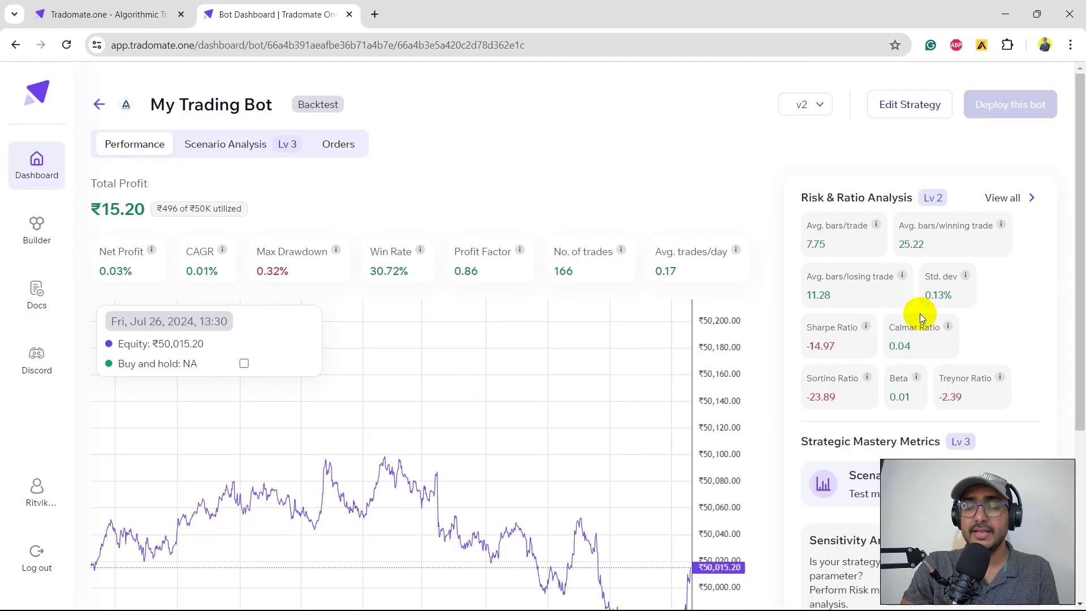
Step: Review the full Risk & Ratio metrics list, then open scenario analysis
left_click(1002, 198)
scroll(568, 238, "down", 3)
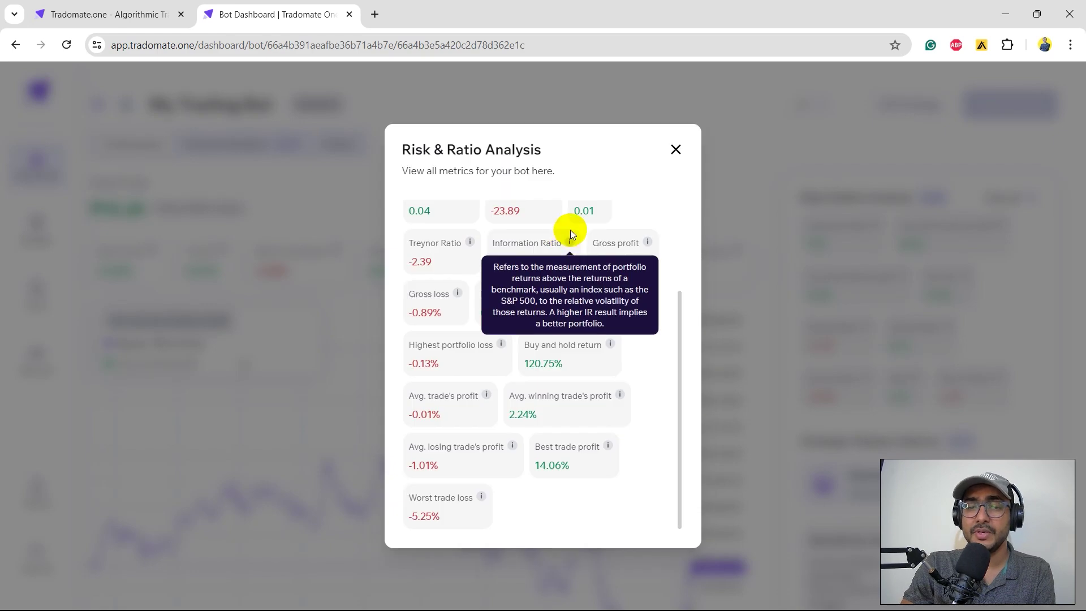
left_click(673, 148)
left_click(673, 147)
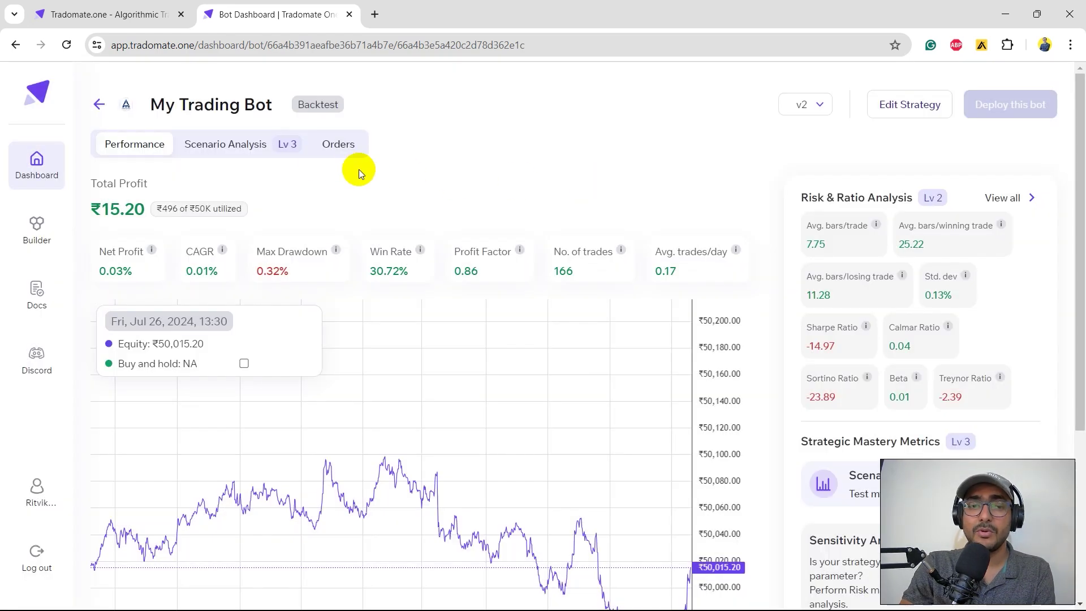
Step: Select the Market Trend scenario, then return to the bot's strategy editor
left_click(223, 144)
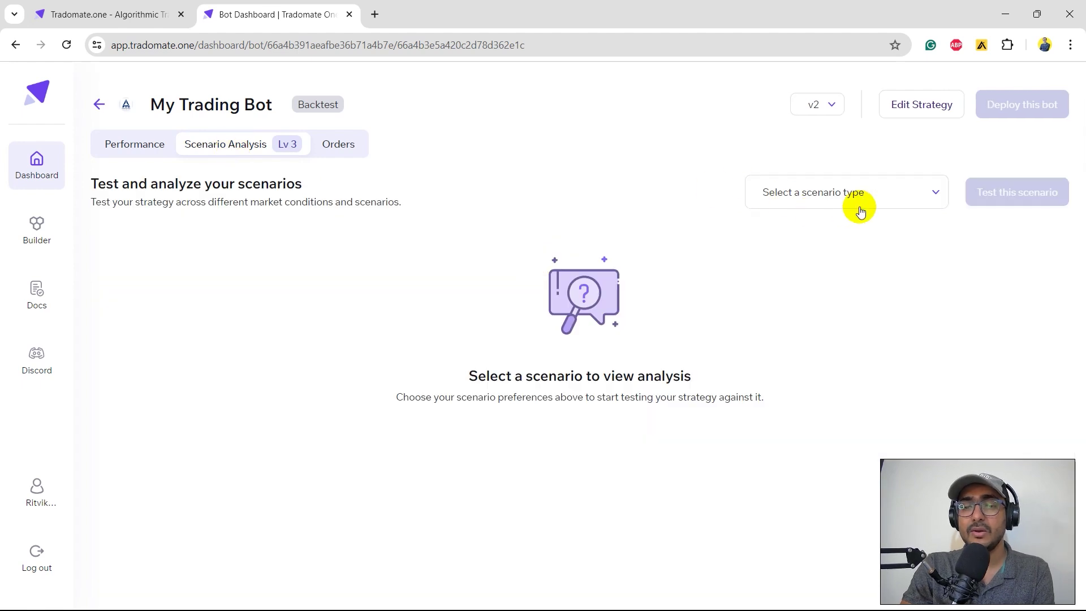
left_click(861, 191)
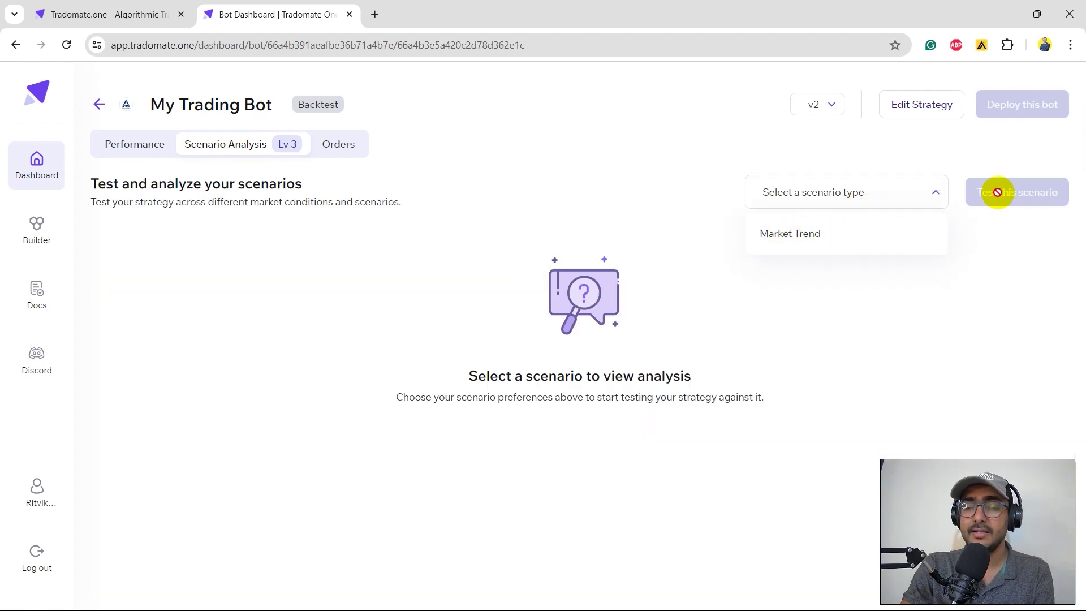
left_click(851, 236)
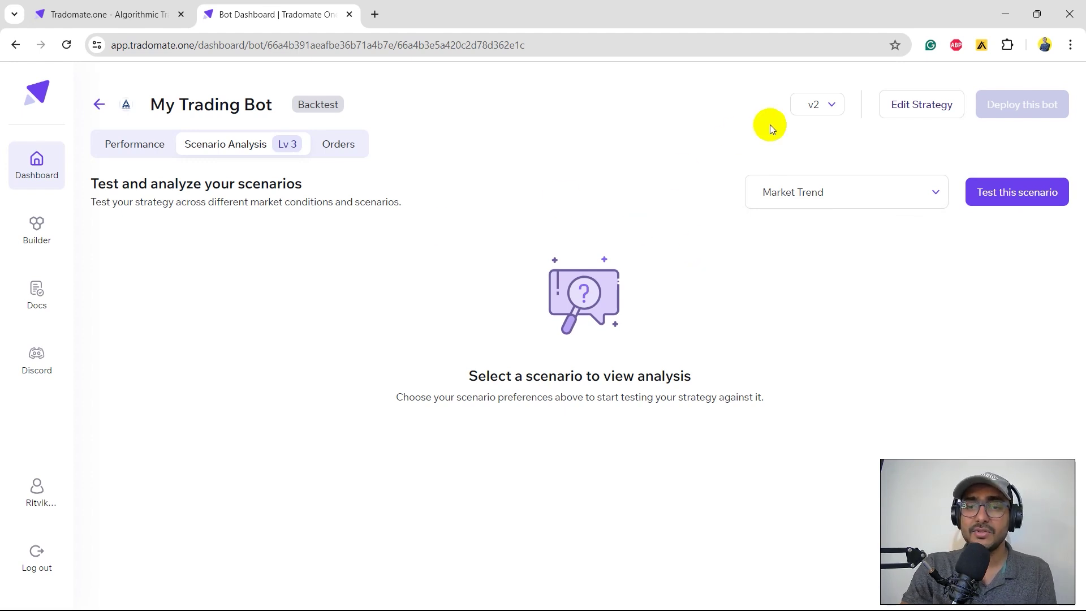
left_click(921, 104)
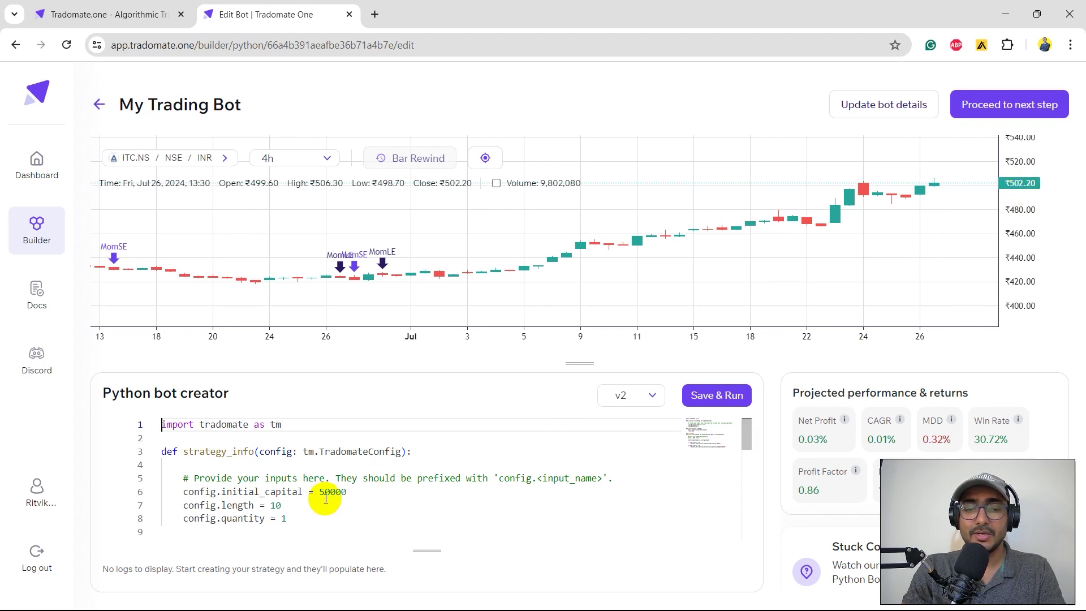
Step: Set config.quantity to 100 on line 8 and rerun the backtest
left_click(300, 506)
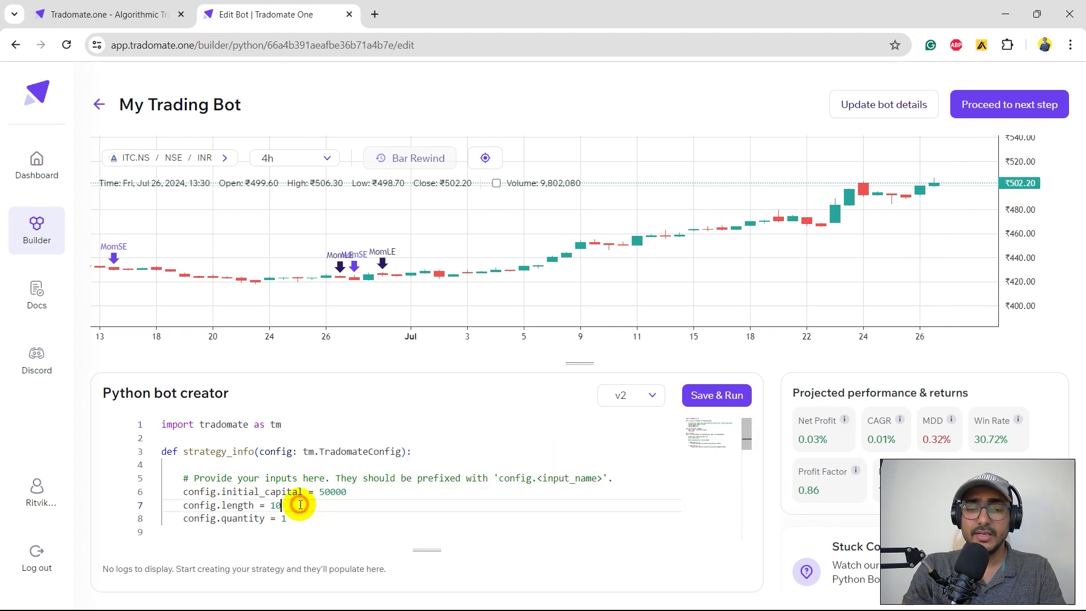
key("Down")
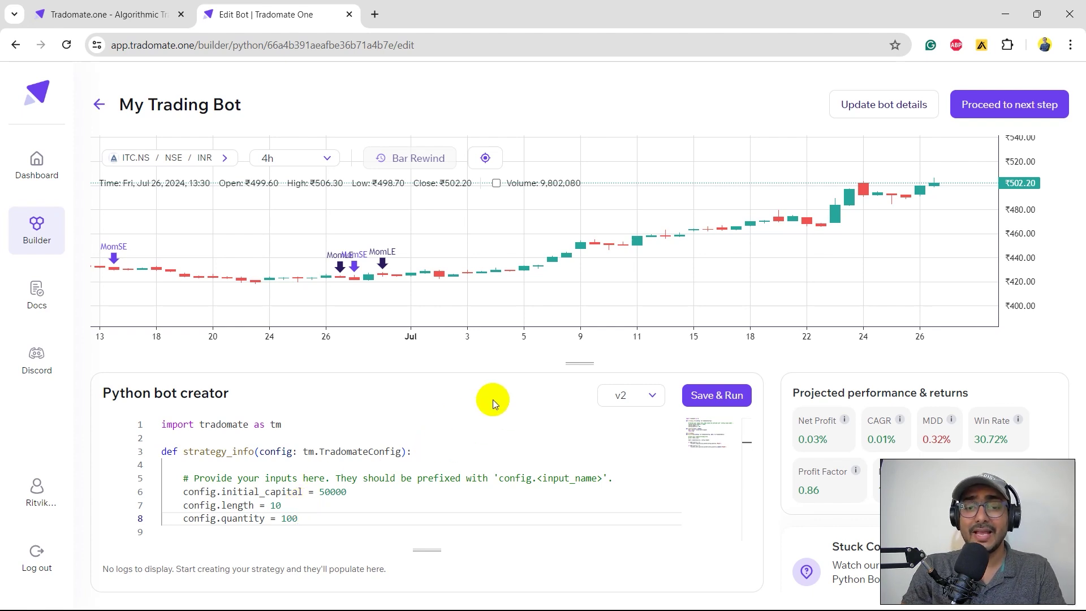
left_click(718, 395)
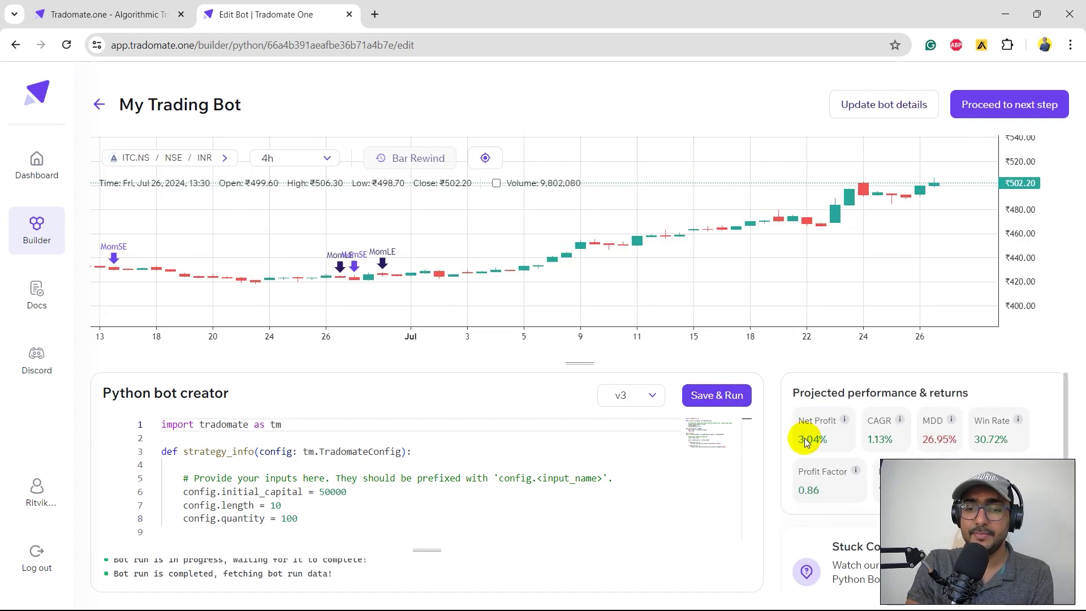
left_click_drag(580, 364, 584, 265)
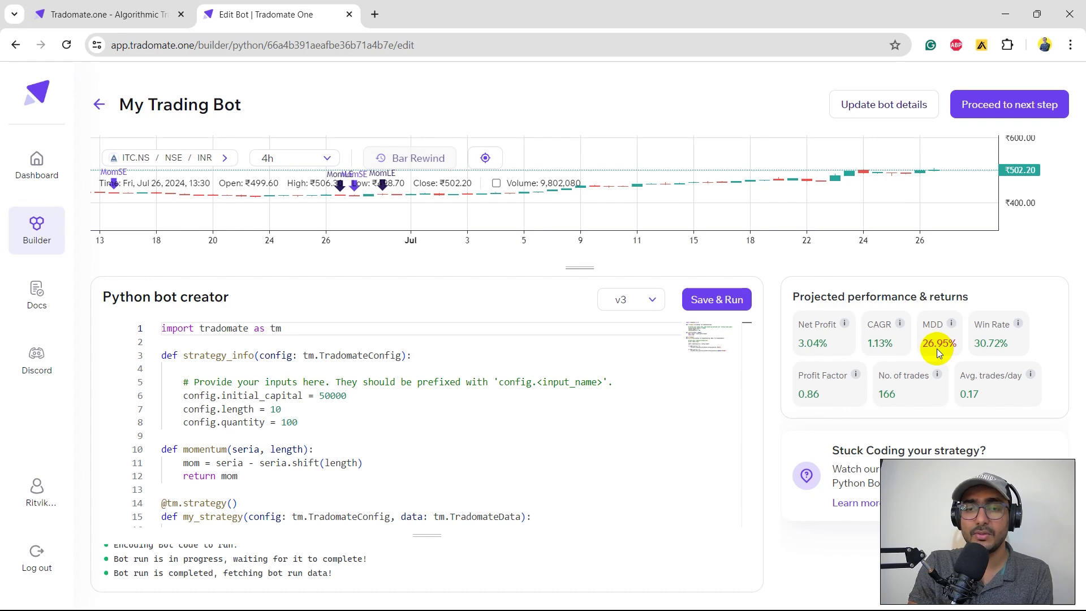
left_click_drag(579, 268, 579, 364)
Step: Run in-depth backtesting for v3 and open its full Risk & Ratio metrics
left_click(1009, 104)
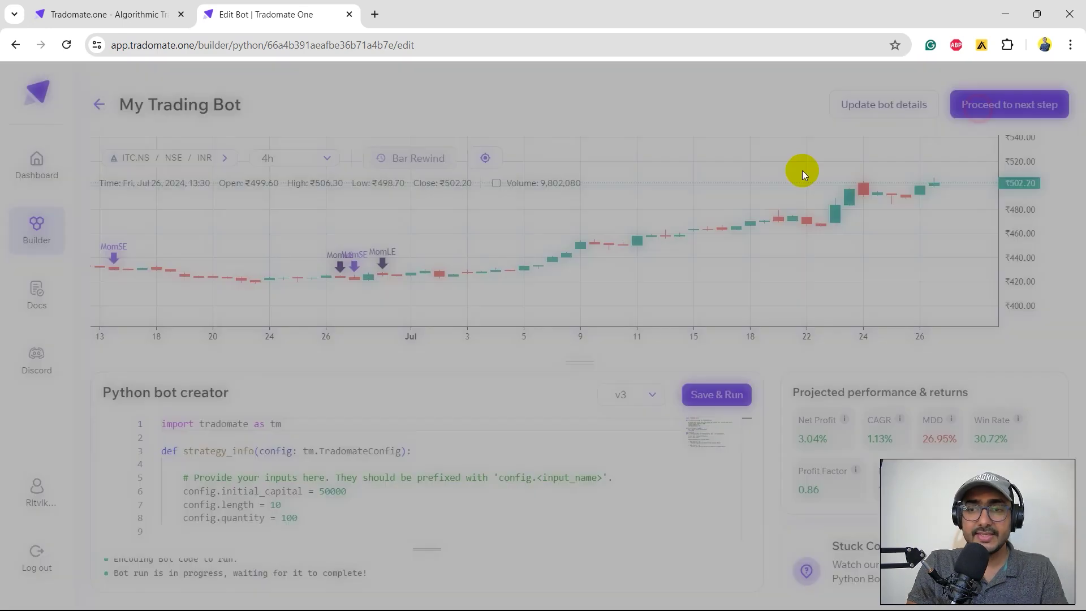
left_click(647, 500)
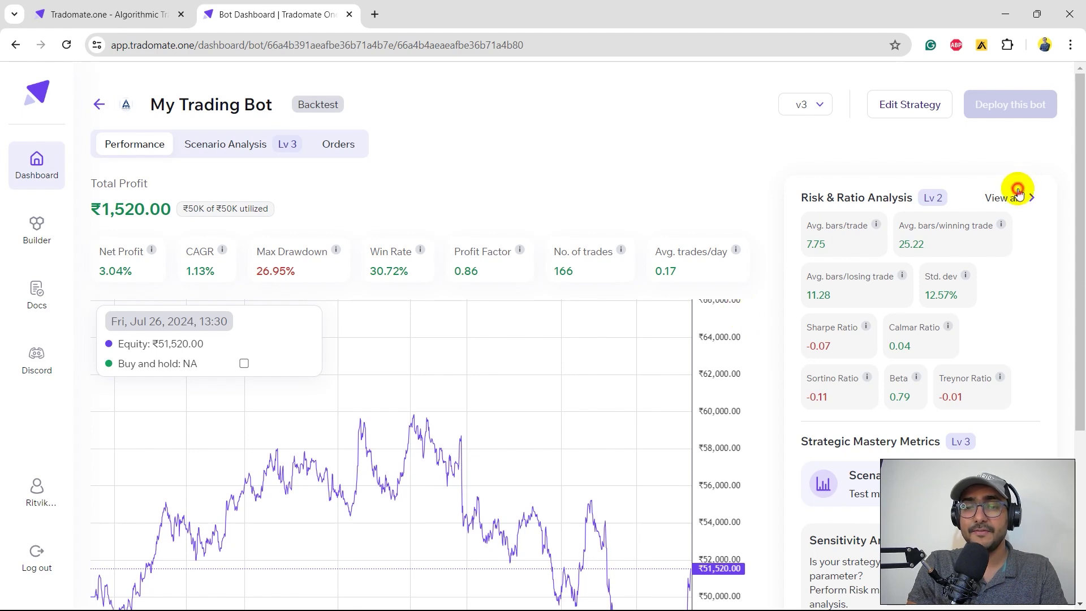
left_click(1018, 197)
key("Escape")
left_click(995, 197)
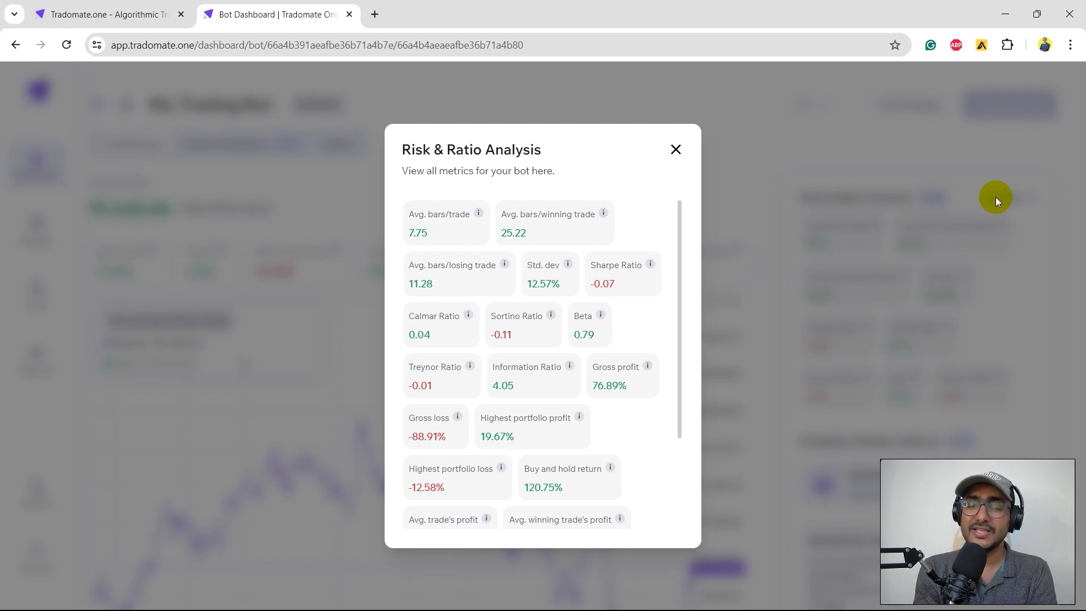
Step: Close the metrics list and return to the strategy code's inputs block
left_click(995, 196)
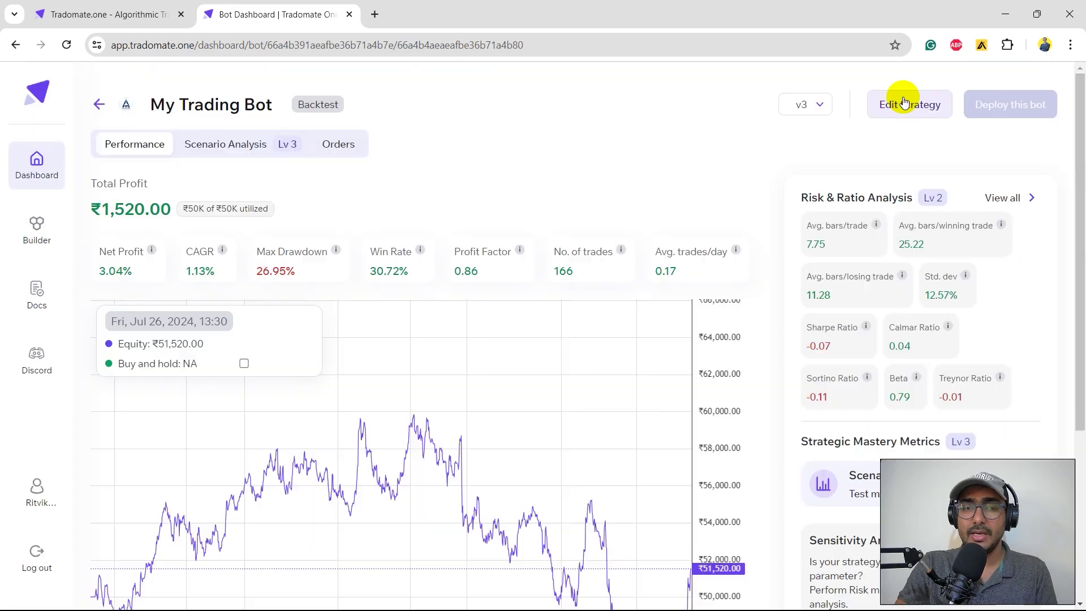
left_click(902, 102)
scroll(345, 466, "down", 2)
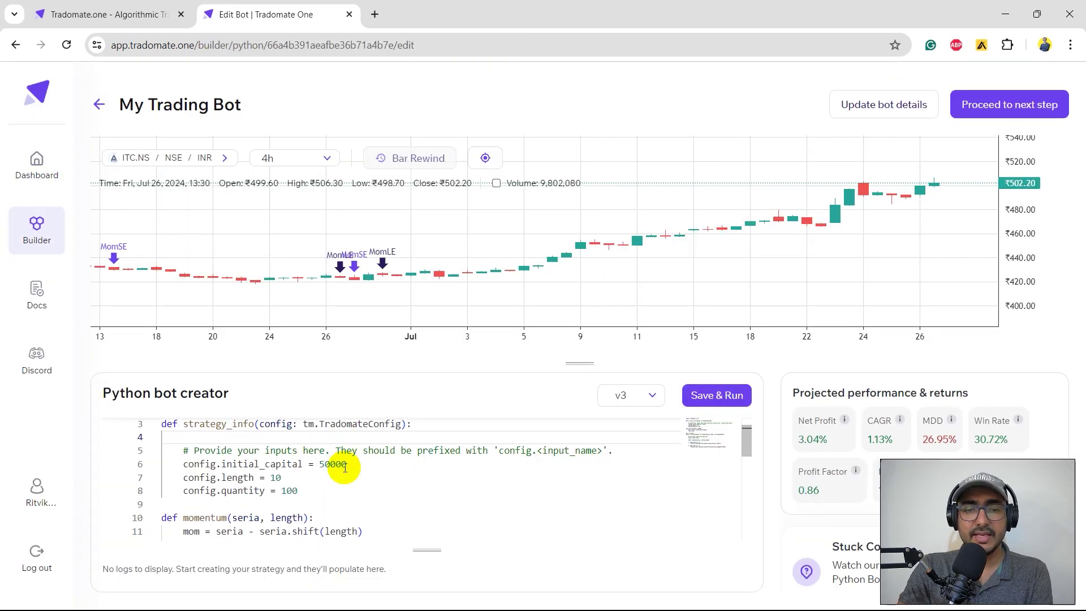
mouse_move(578, 363)
left_mouse_down()
mouse_move(572, 198)
mouse_move(579, 210)
left_mouse_up()
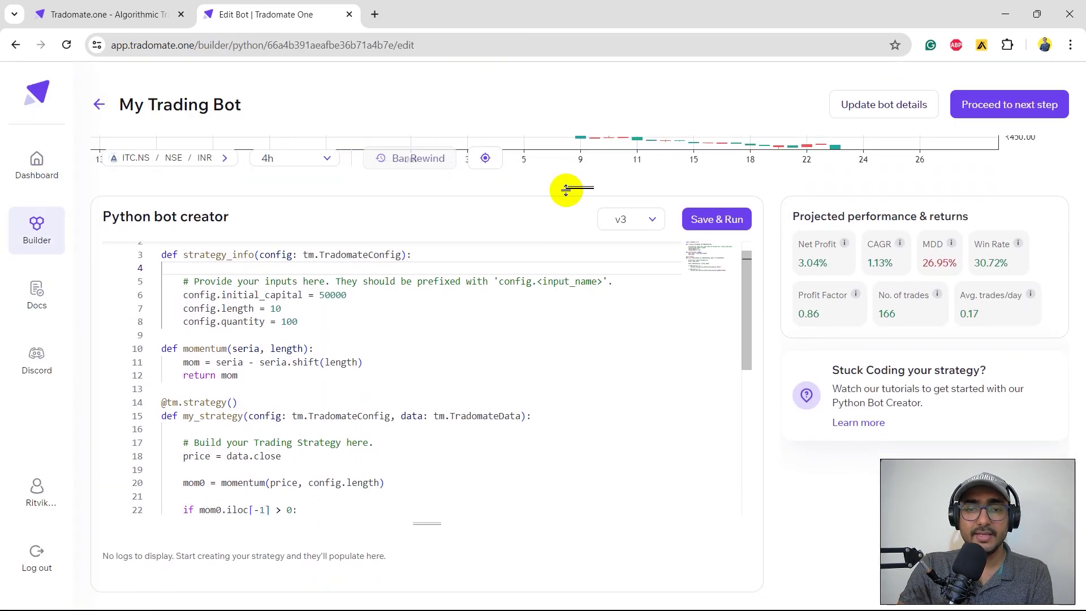
left_click(301, 332)
left_click(327, 345)
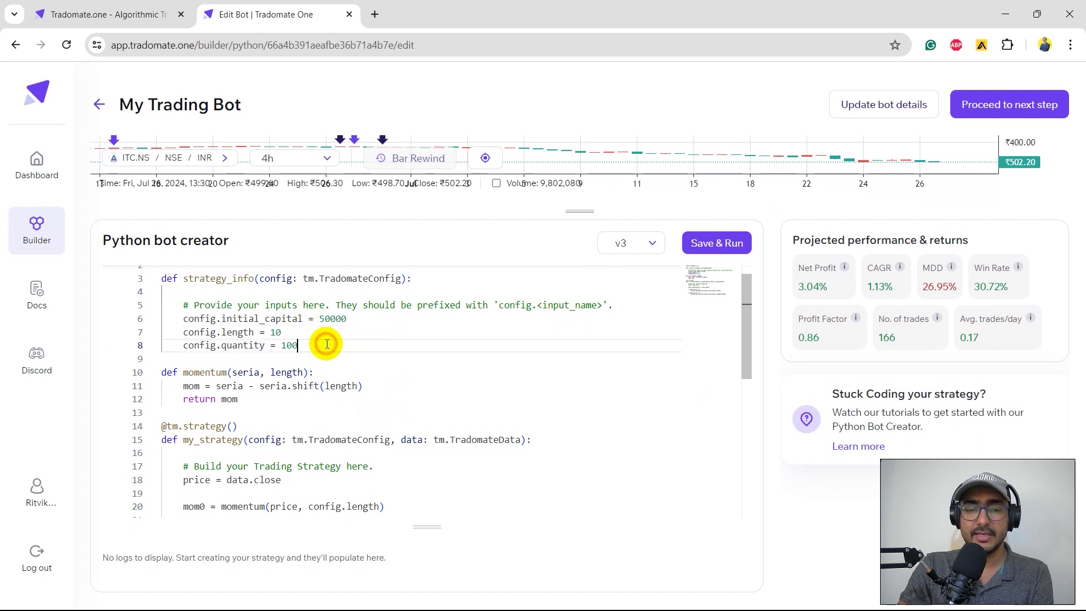
key("Return")
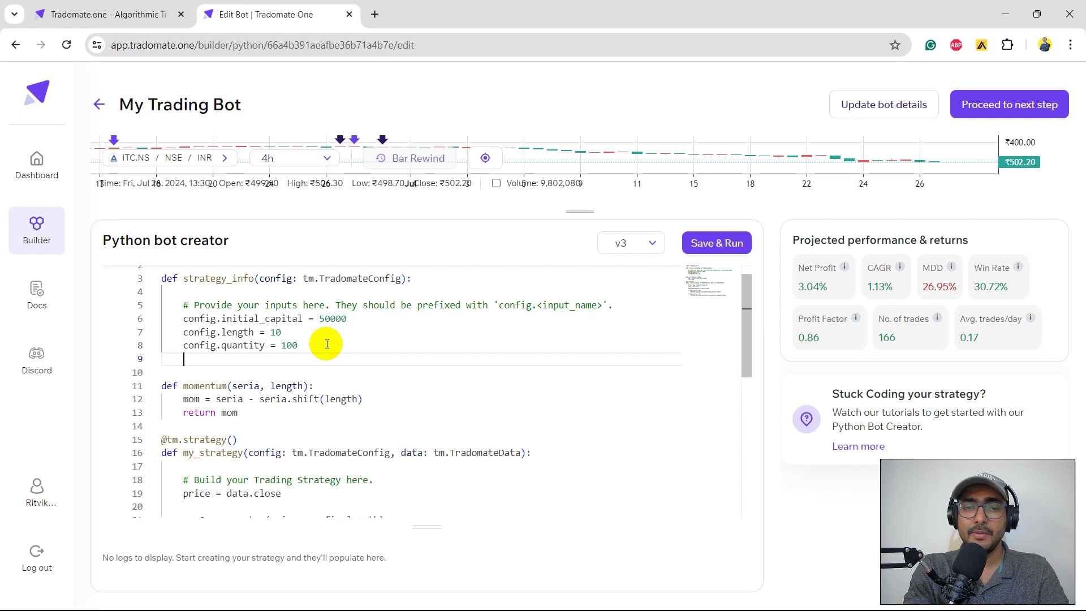
type("config.")
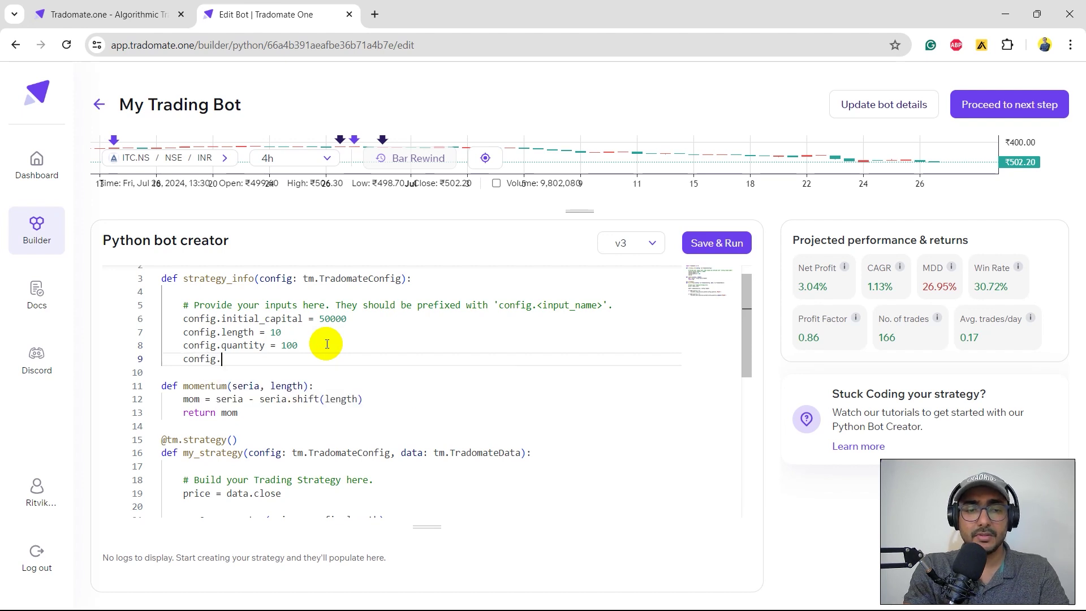
type("stop_loss_pct = 1.5")
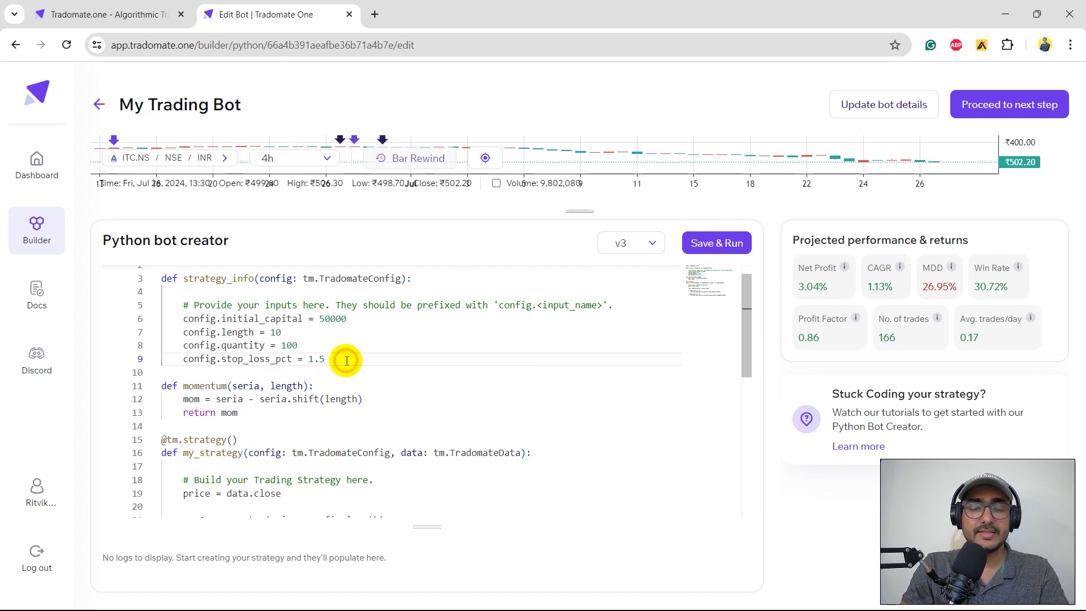
scroll(346, 361, "up", 2)
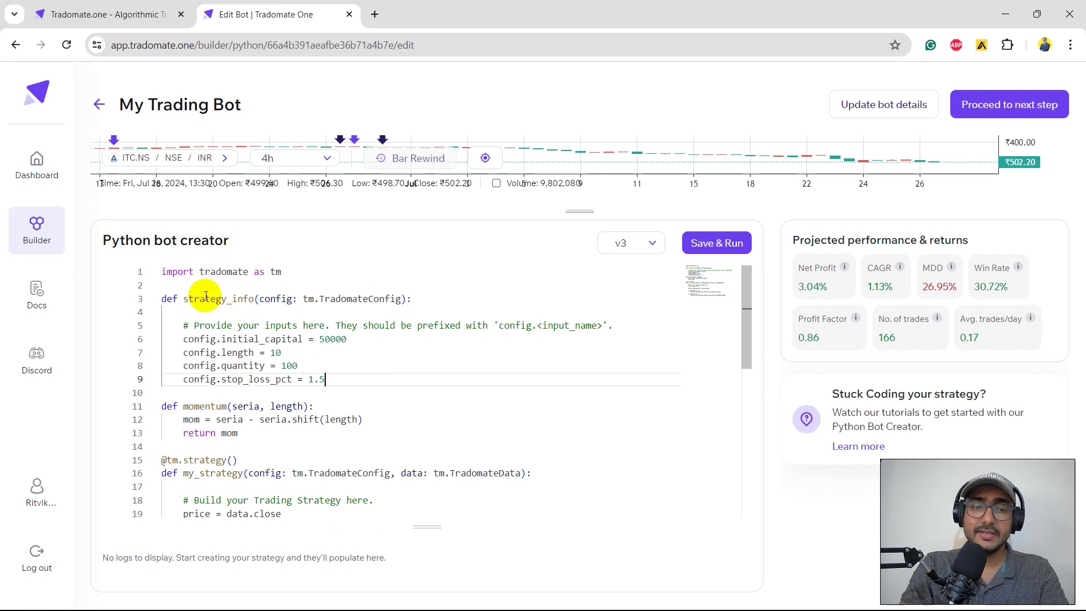
mouse_move(204, 299)
left_mouse_down()
mouse_move(255, 380)
mouse_move(318, 380)
left_mouse_up()
left_click(319, 379)
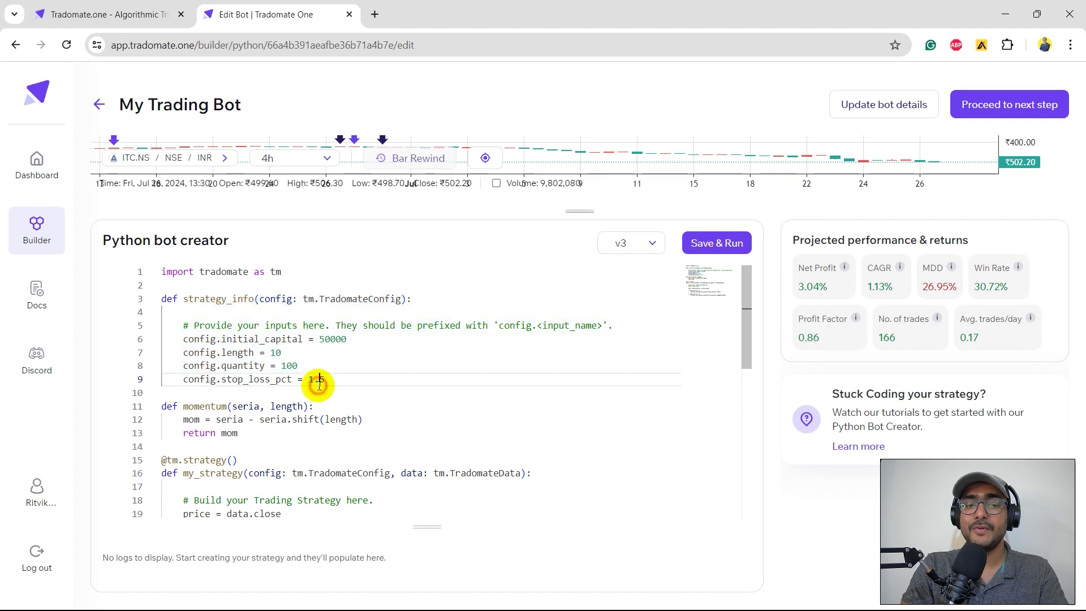
scroll(323, 379, "down", 3)
left_click_drag(206, 406, 255, 509)
scroll(255, 509, "down", 2)
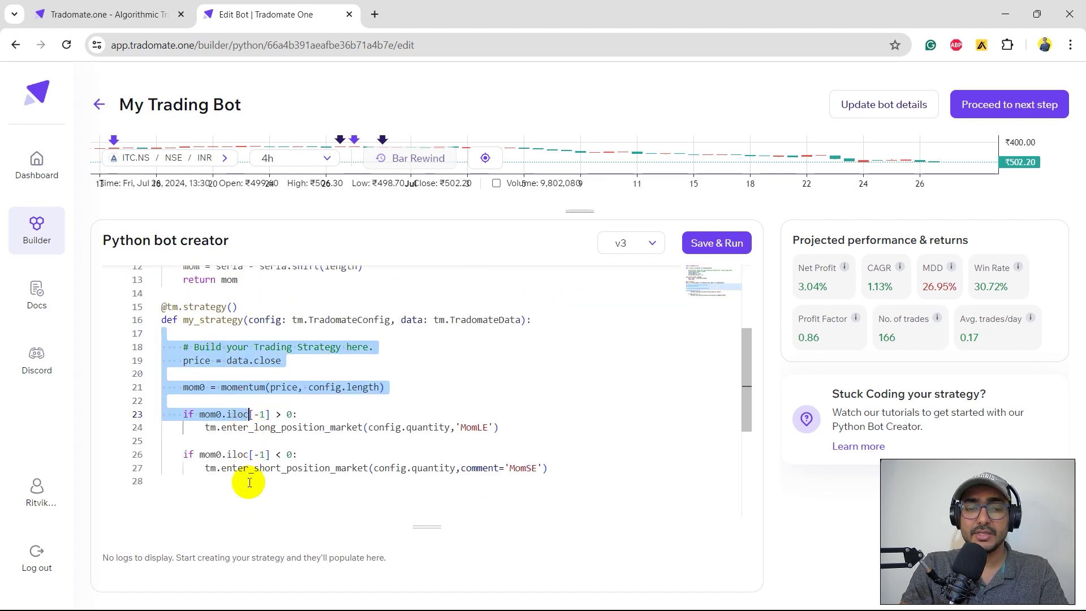
Step: Add a stop_loss_percent argument to the MomLE long entry call
left_click(281, 374)
scroll(285, 414, "up", 3)
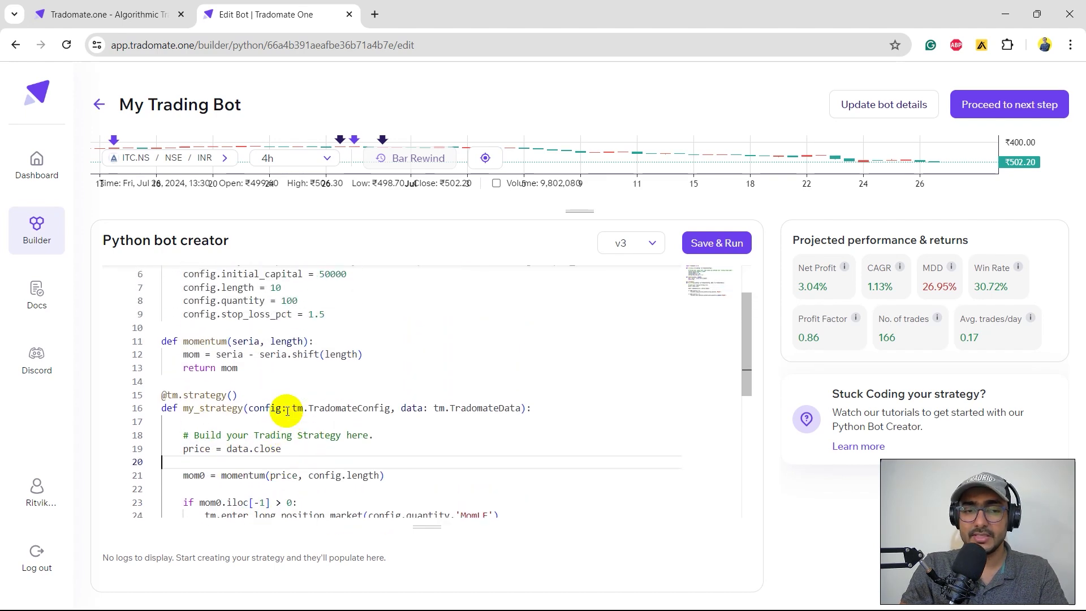
left_click_drag(242, 424, 158, 399)
left_click(246, 424)
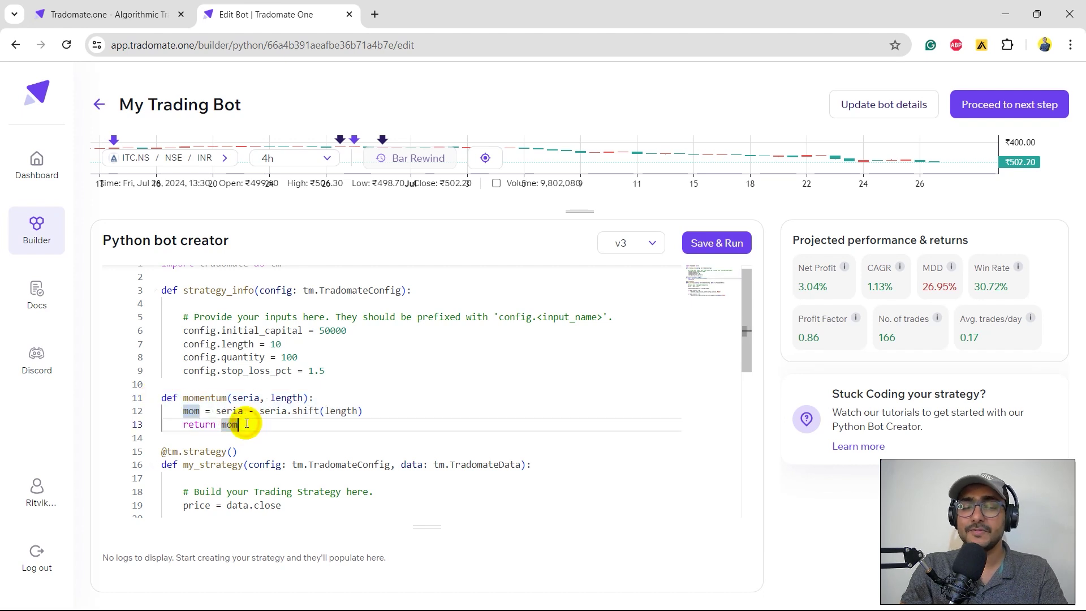
double_click(255, 371)
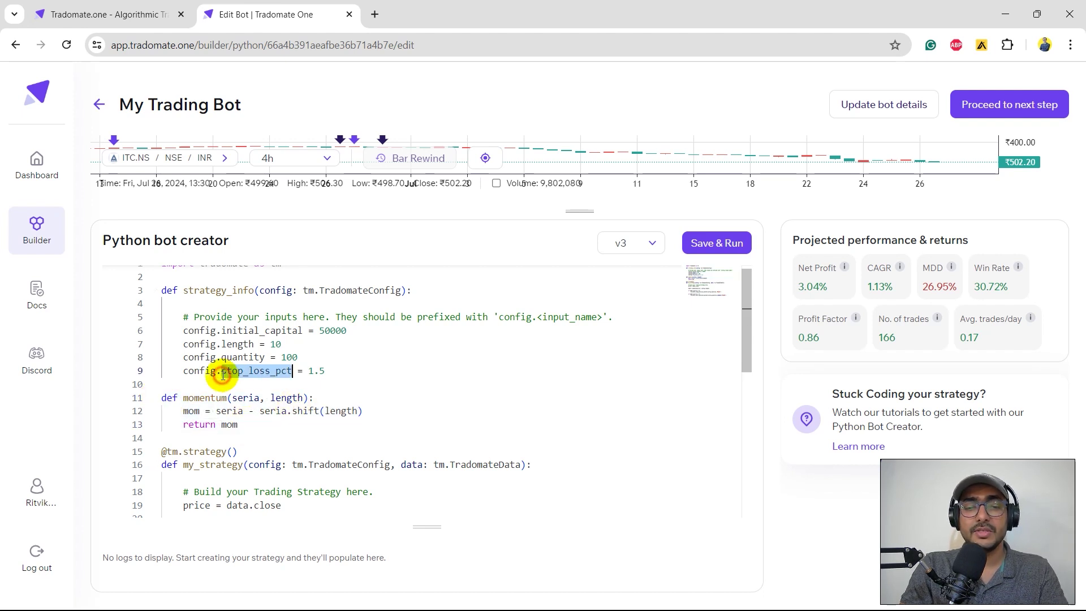
left_click(348, 376)
scroll(374, 475, "down", 3)
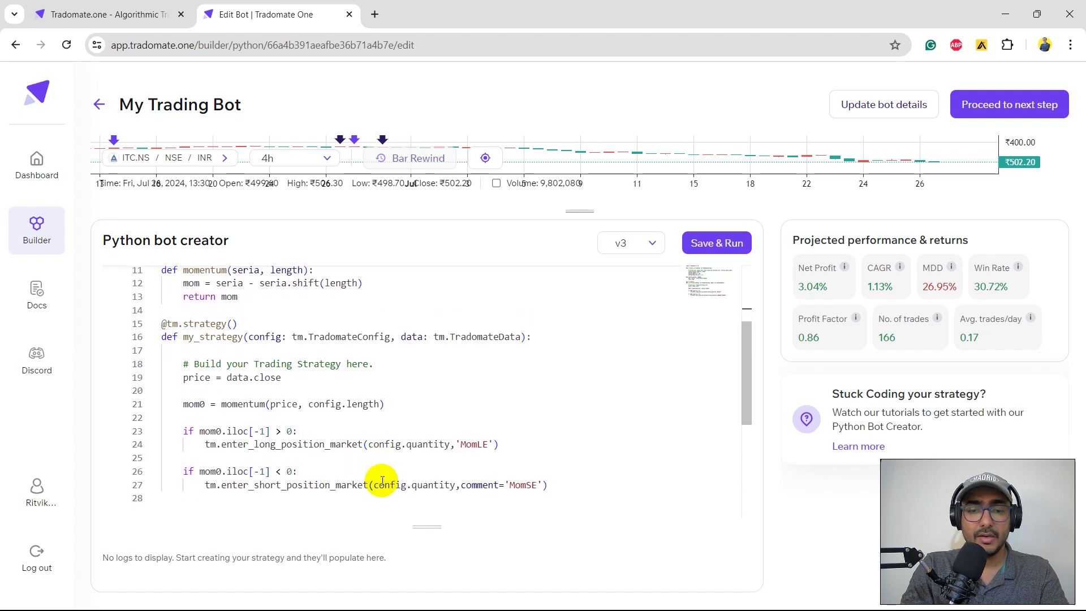
scroll(383, 482, "down", 2)
left_click(494, 410)
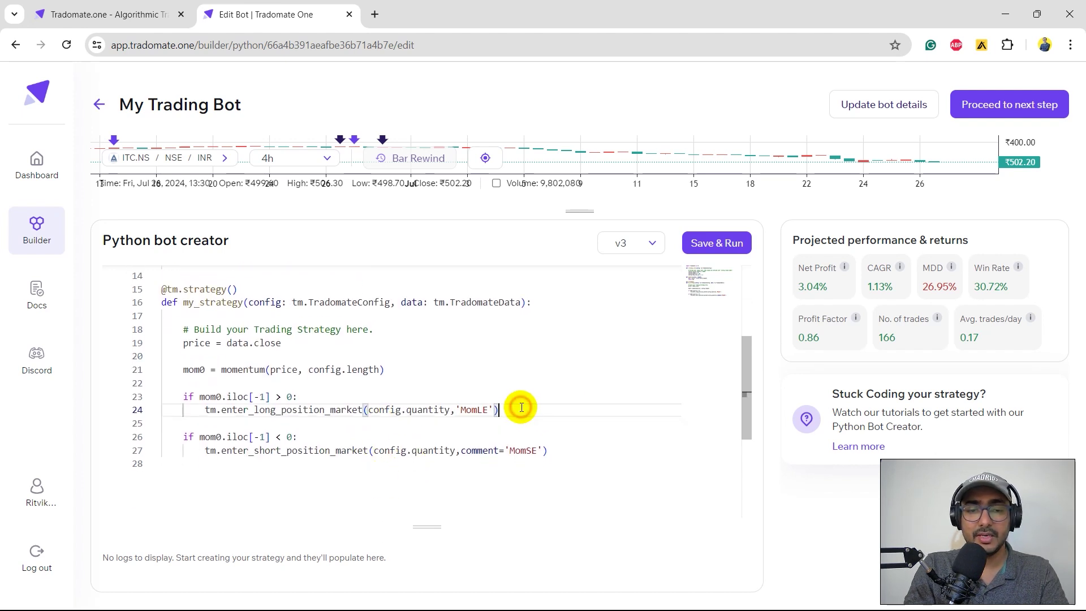
type(", ")
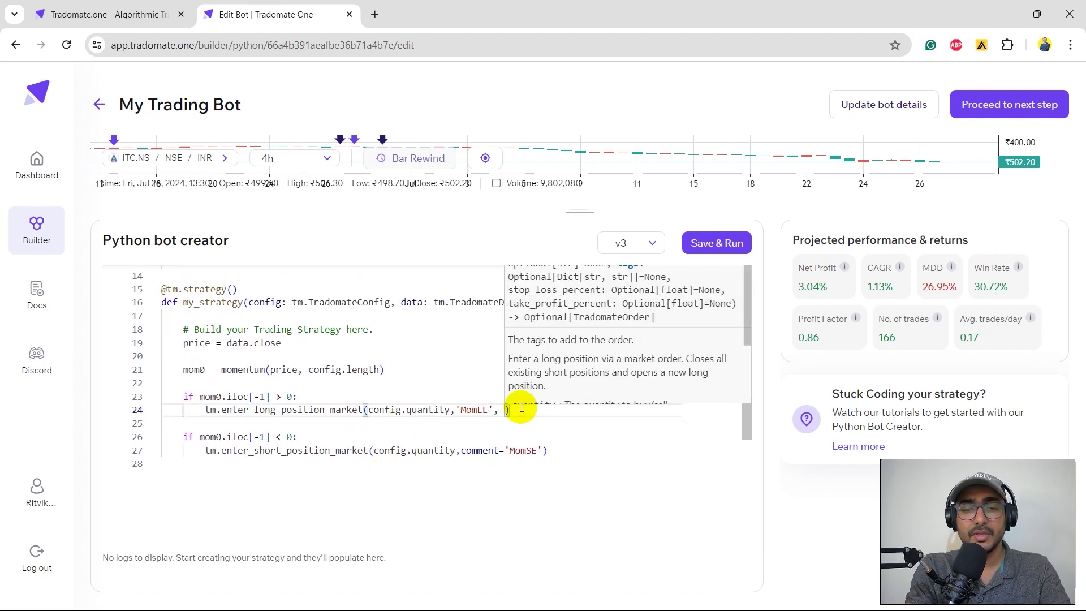
type("stop")
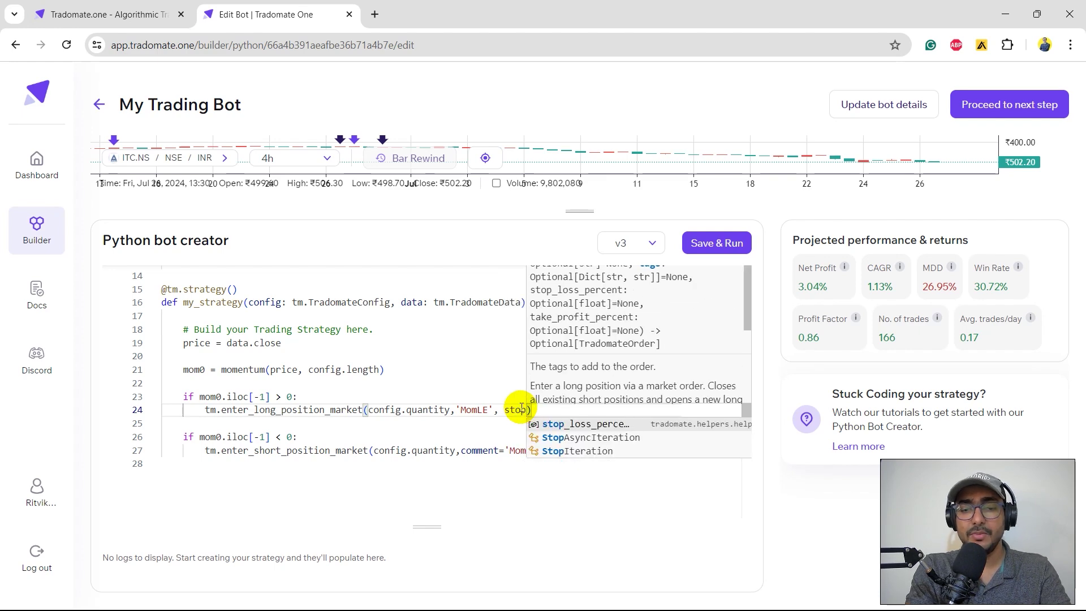
key("Return")
type("config.")
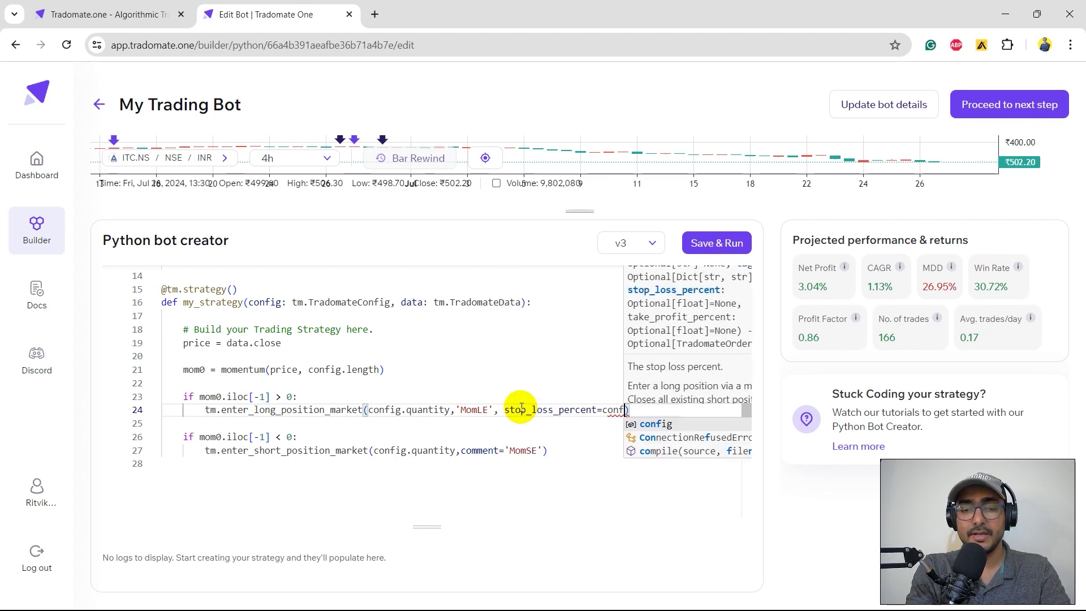
type("ig.")
scroll(242, 382, "up", 3)
Step: Set it to config.stop_loss_pct and copy the same argument into the MomSE short entry
double_click(242, 294)
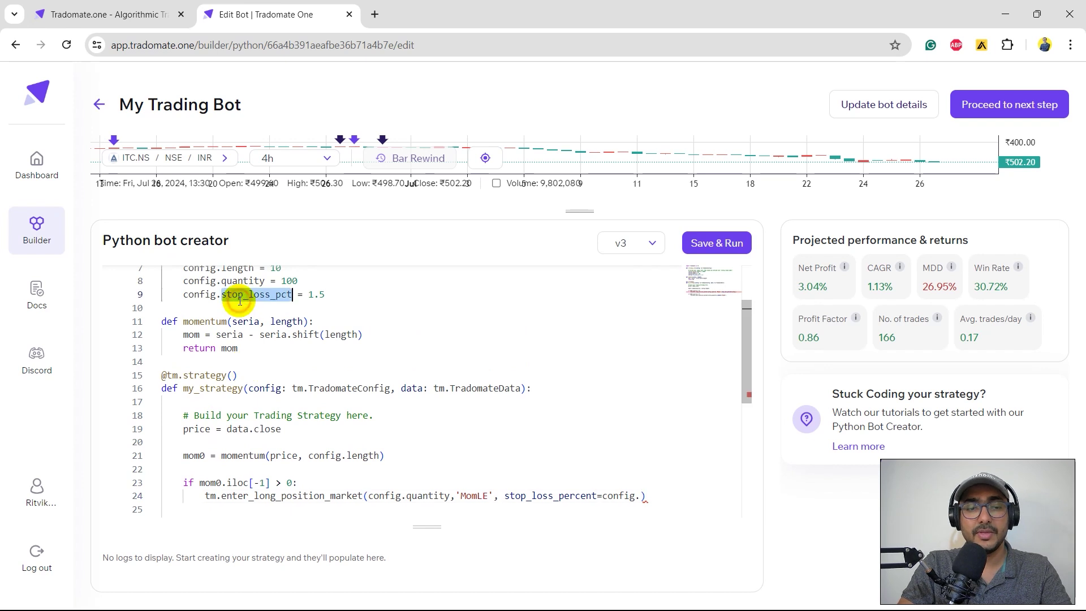
key("ctrl+c")
scroll(424, 383, "down", 3)
left_click(643, 413)
key("ctrl+v")
left_click_drag(670, 412, 456, 413)
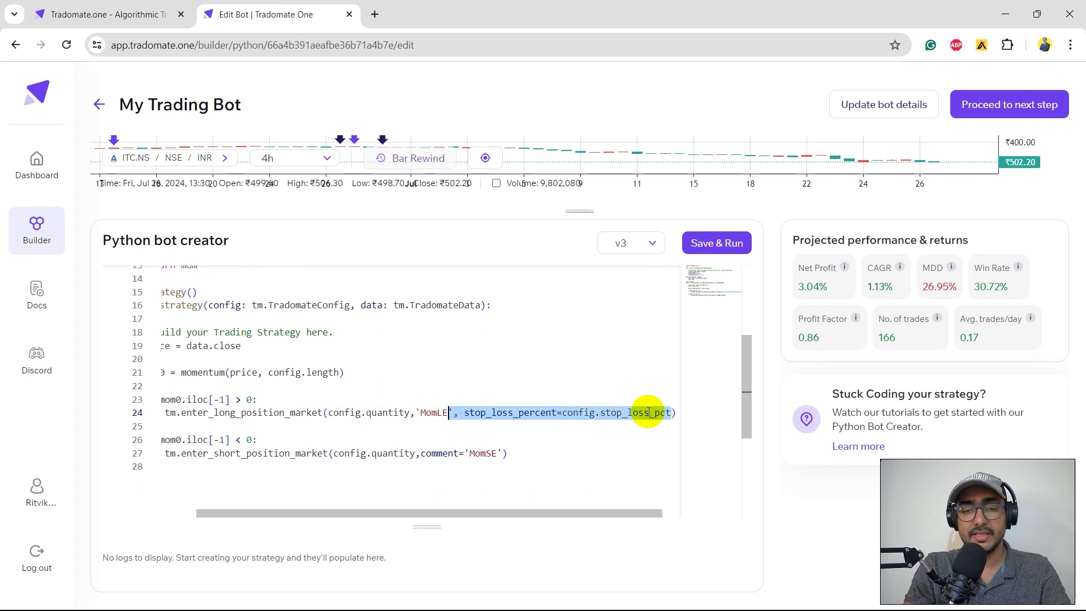
key("ctrl+c")
left_click(501, 453)
key("ctrl+v")
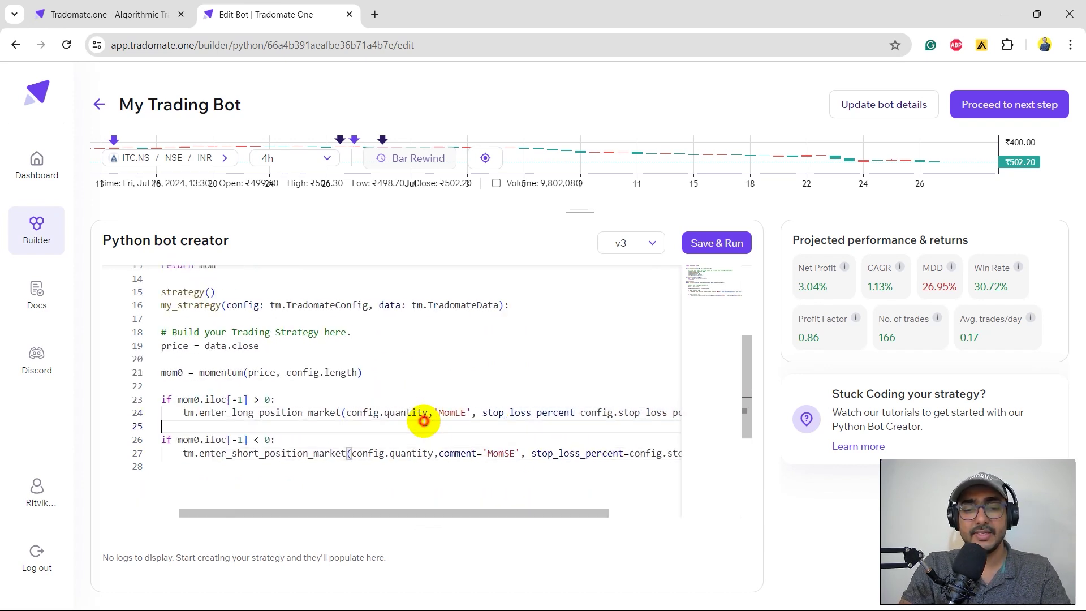
scroll(424, 420, "left", 2)
Step: Save and run the stop-loss bot as v4, reaching 4.07% net profit, then continue
left_click(717, 243)
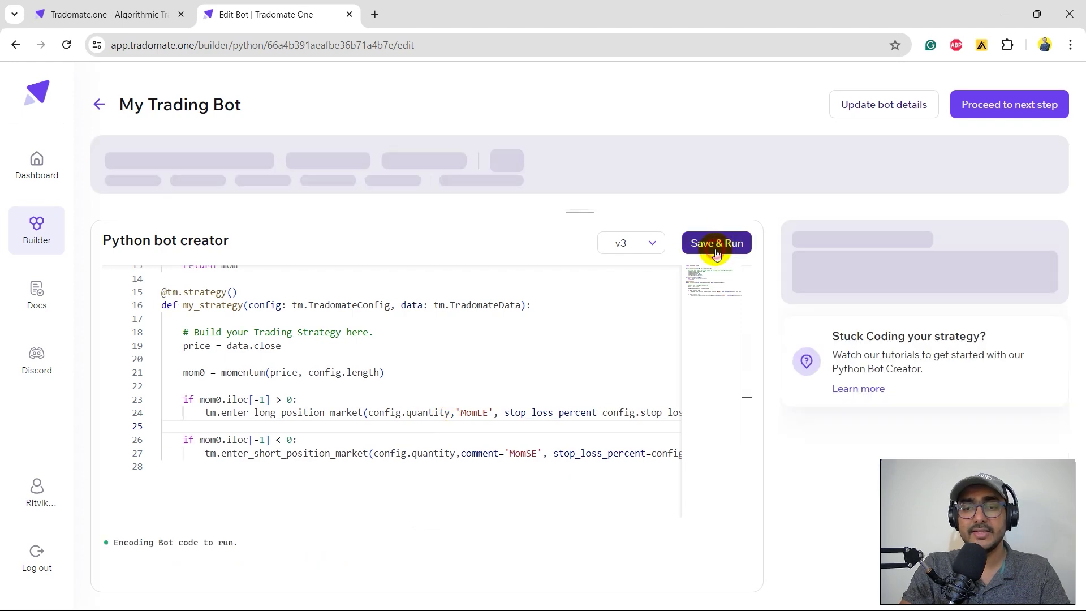
left_click_drag(580, 211, 566, 322)
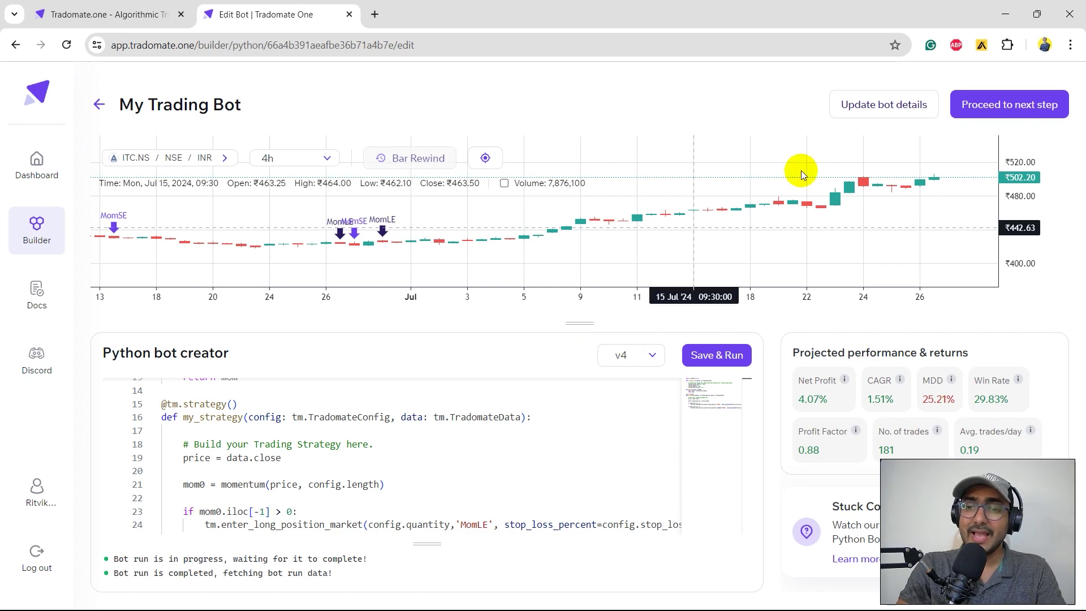
left_click(1009, 103)
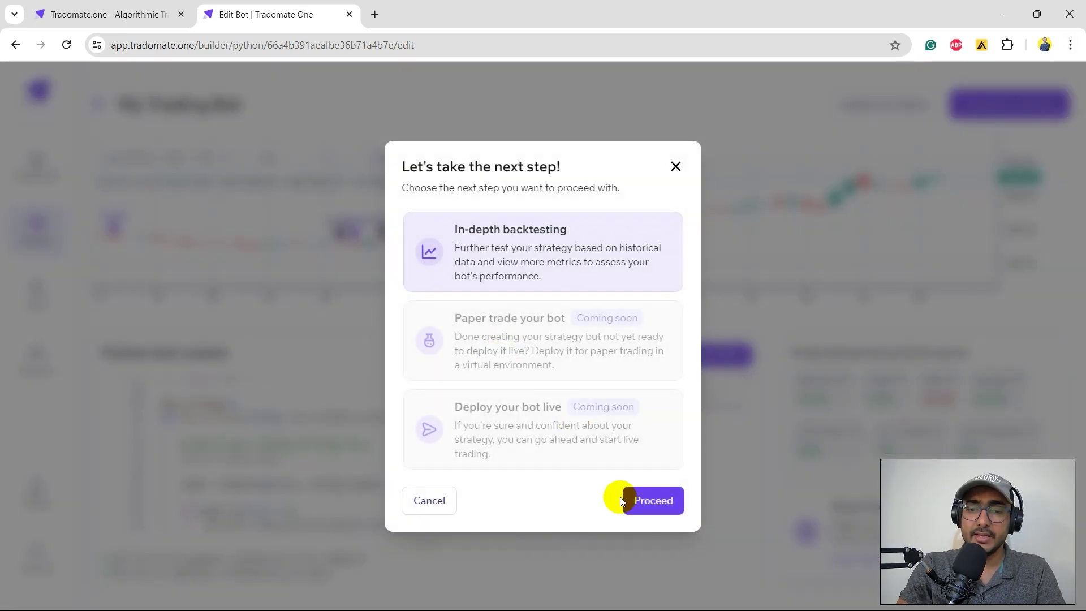
Step: Run an in-depth Market Trend scenario test: bullish 32.29%, bearish 2.85%, sideways -17.61%
left_click(653, 501)
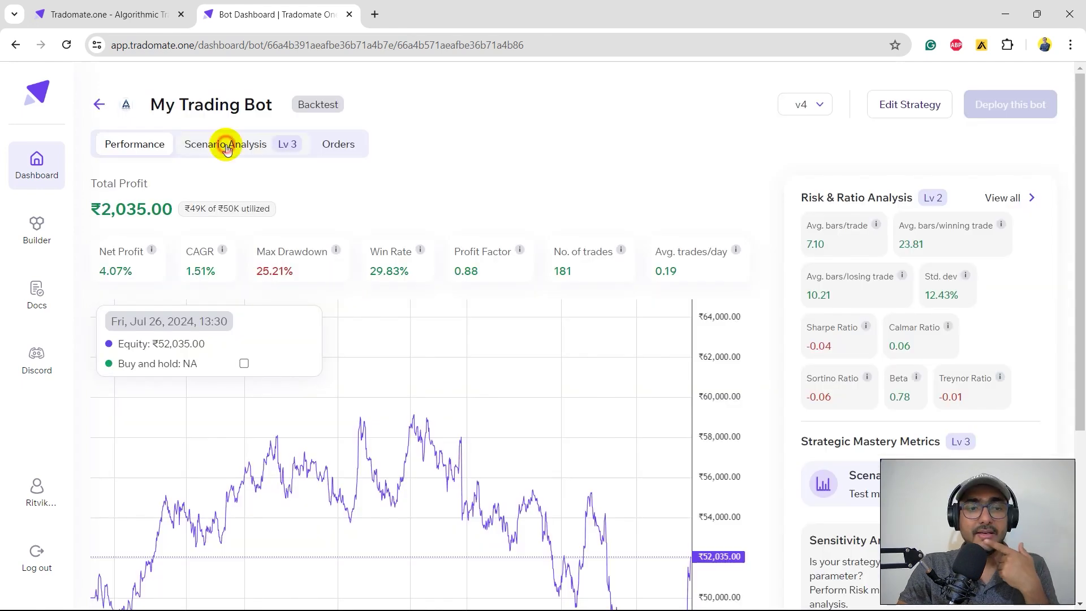
left_click(226, 145)
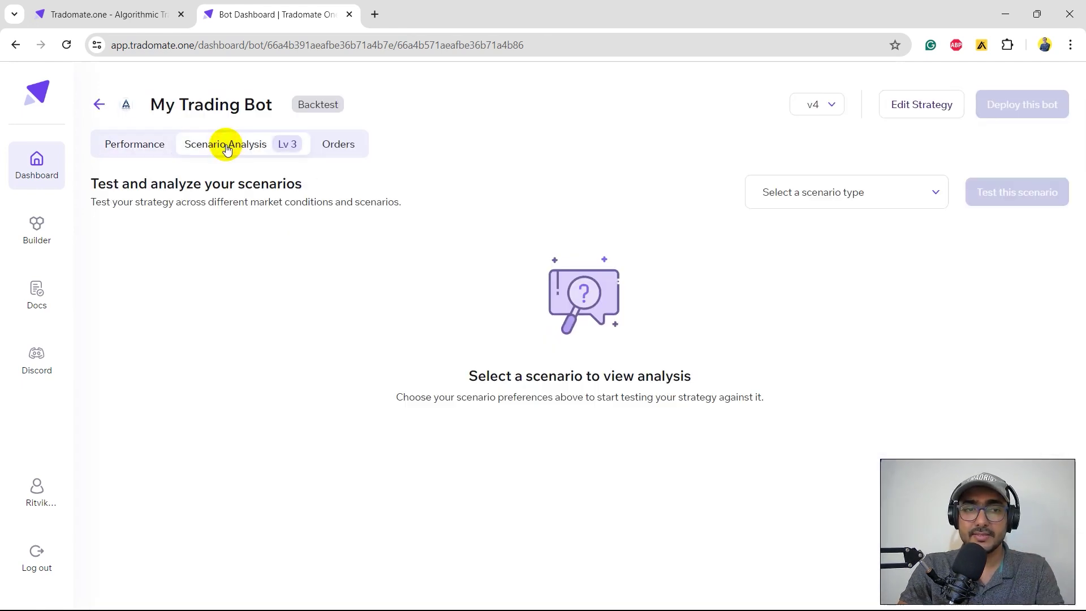
left_click(843, 192)
left_click(798, 232)
left_click(1015, 194)
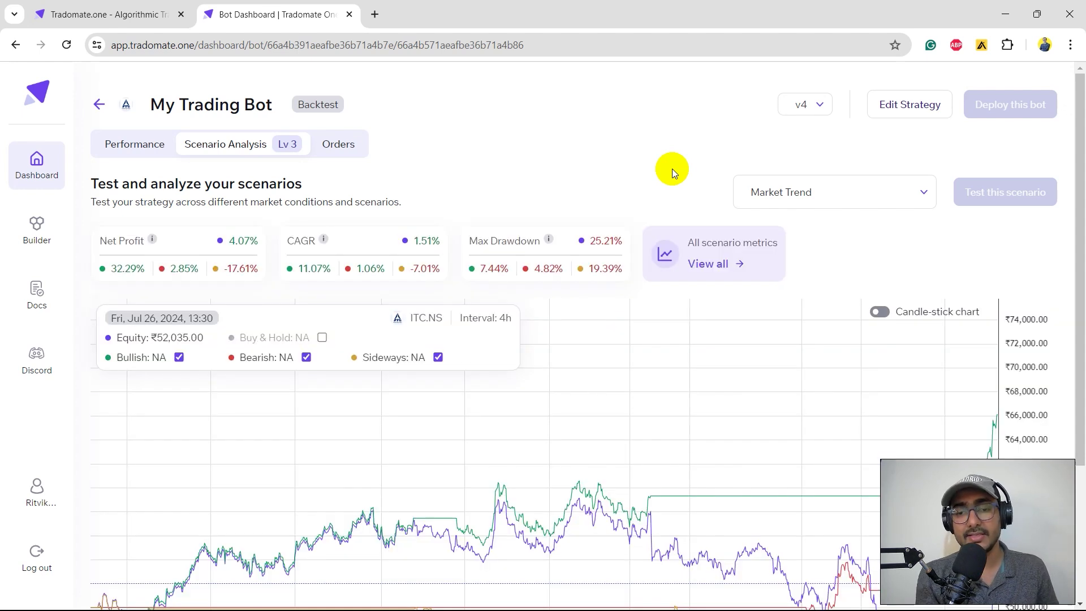
scroll(672, 169, "down", 2)
scroll(673, 169, "down", 1)
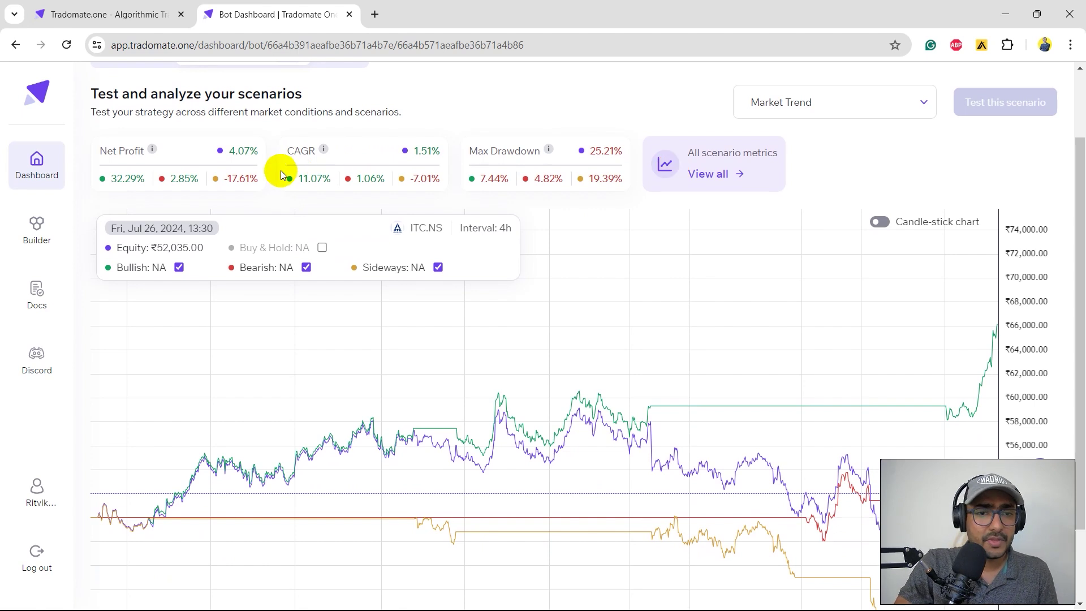
double_click(239, 153)
left_click(234, 152)
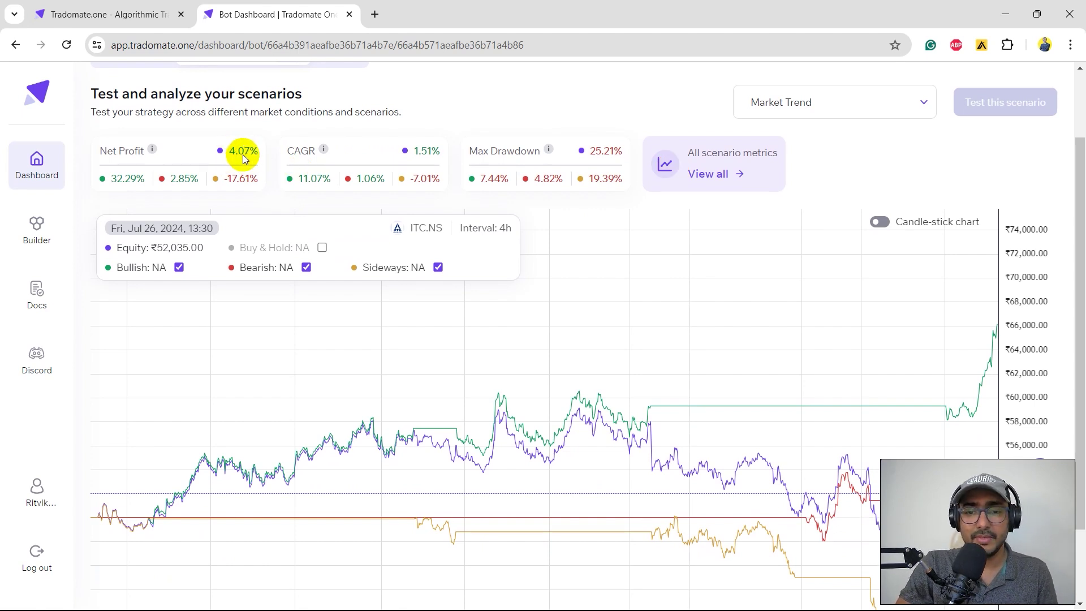
left_click_drag(108, 179, 145, 179)
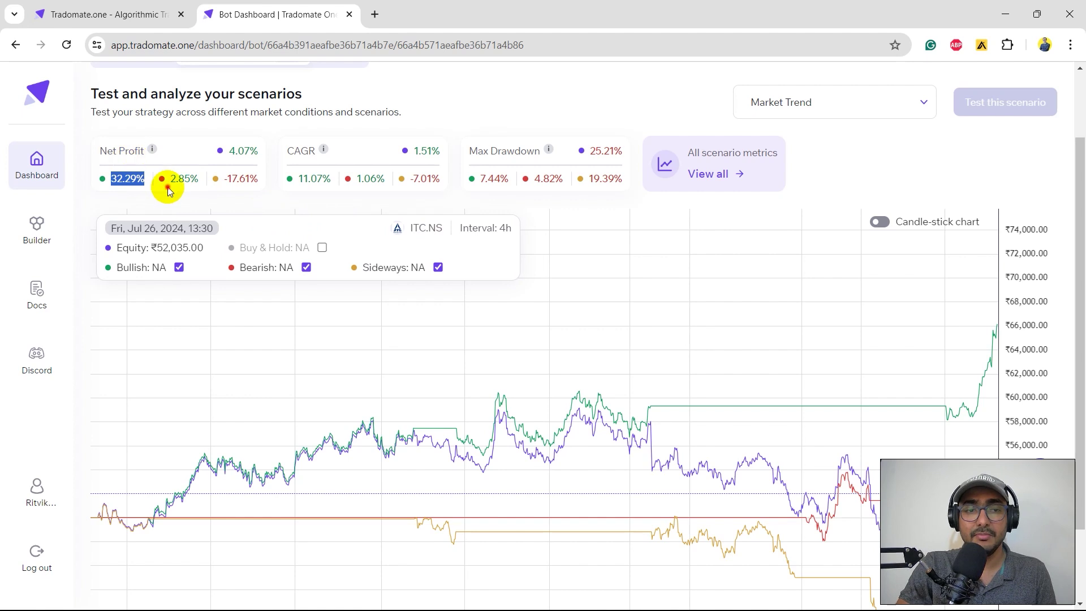
left_click_drag(168, 182, 264, 176)
left_click(222, 180)
scroll(264, 176, "down", 1)
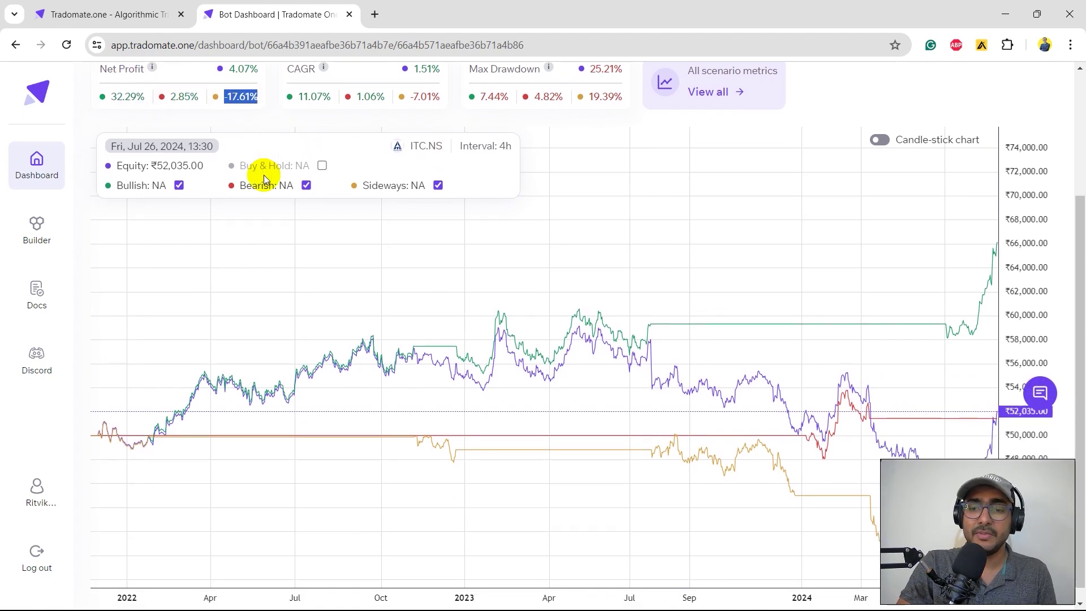
scroll(266, 90, "up", 1)
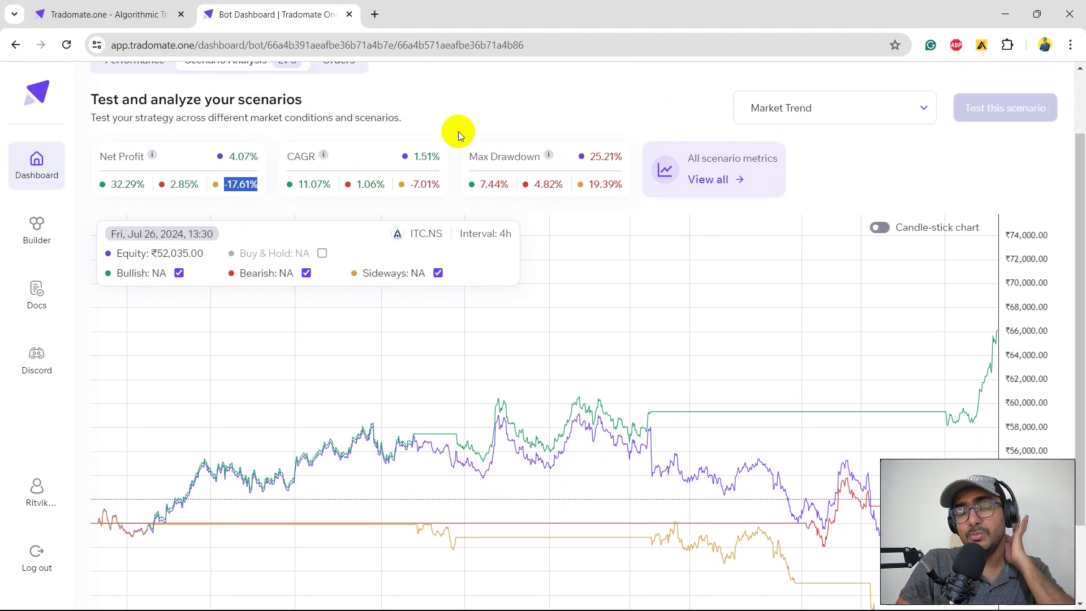
scroll(459, 132, "up", 1)
left_click(458, 131)
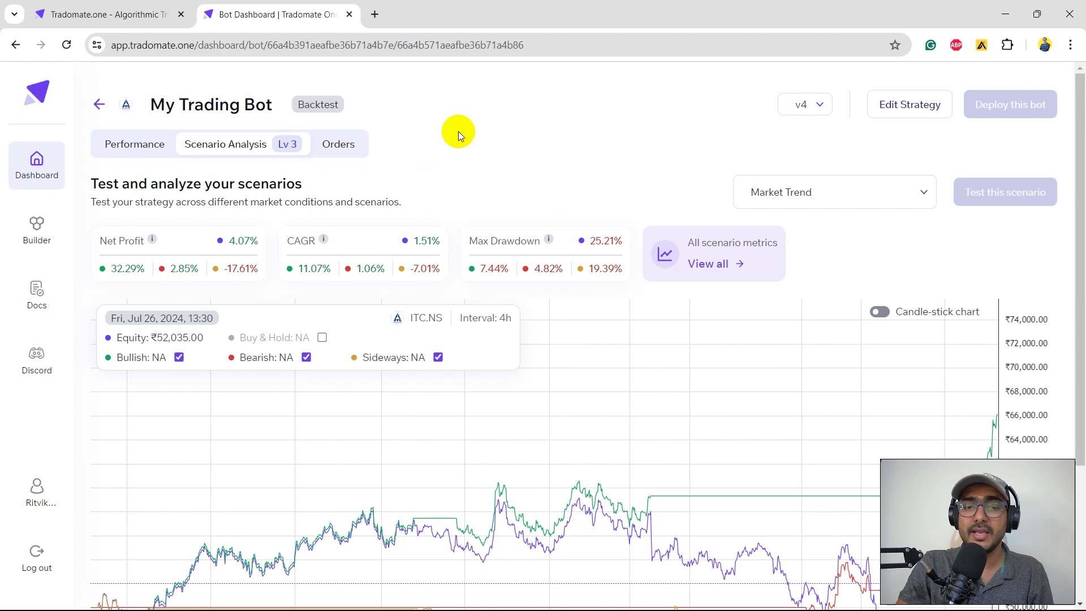
scroll(496, 163, "down", 1)
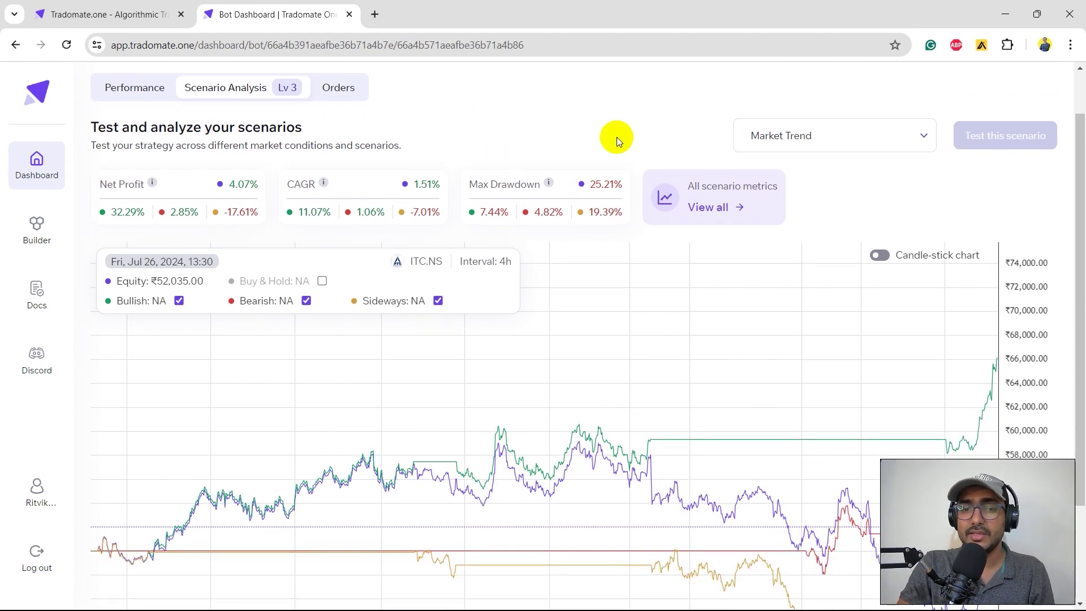
left_click(710, 208)
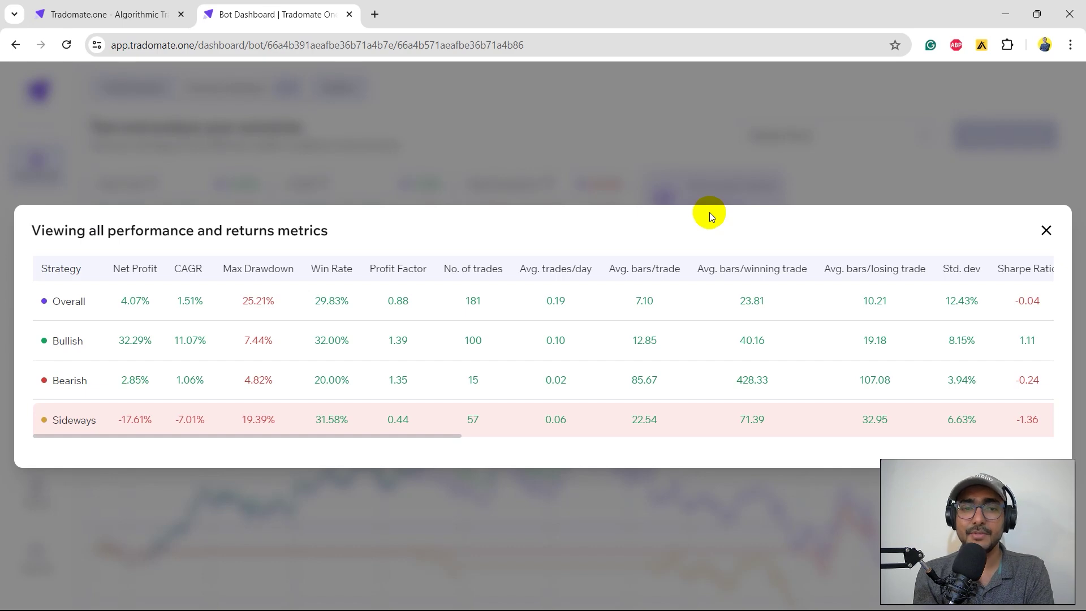
left_click(912, 173)
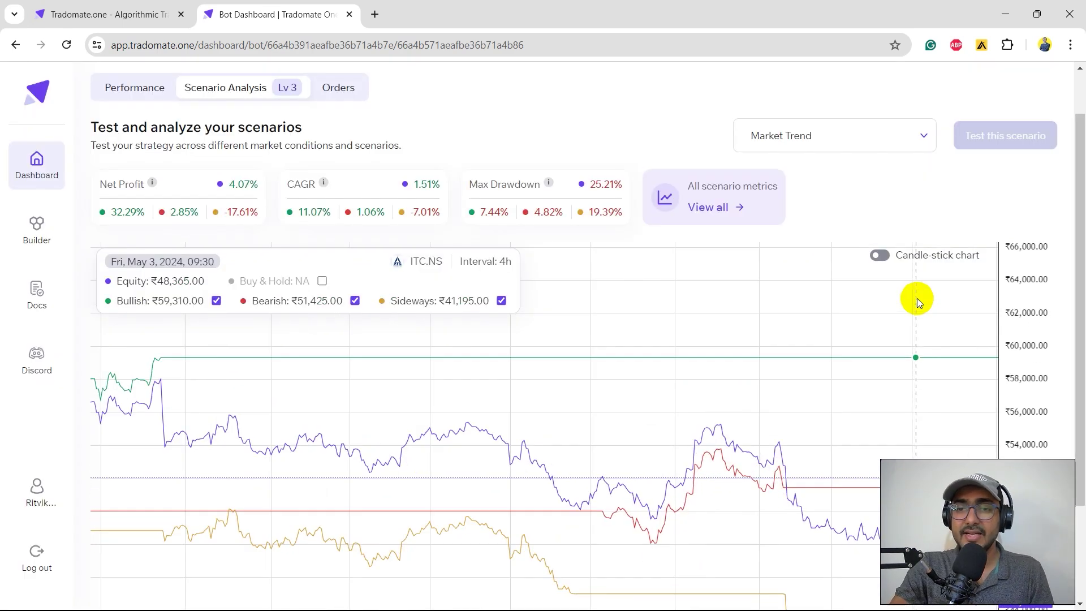
scroll(910, 323, "up", 3)
scroll(910, 323, "up", 1)
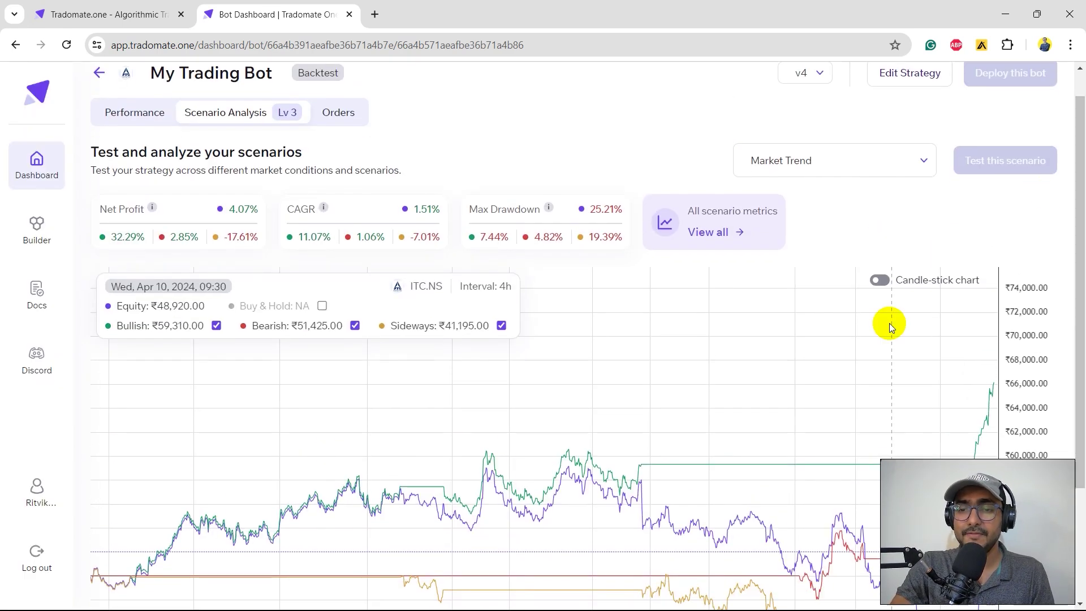
Step: Show the scenario chart as candlesticks and pan through the trades from early 2024 to July
left_click(880, 281)
scroll(934, 280, "down", 2)
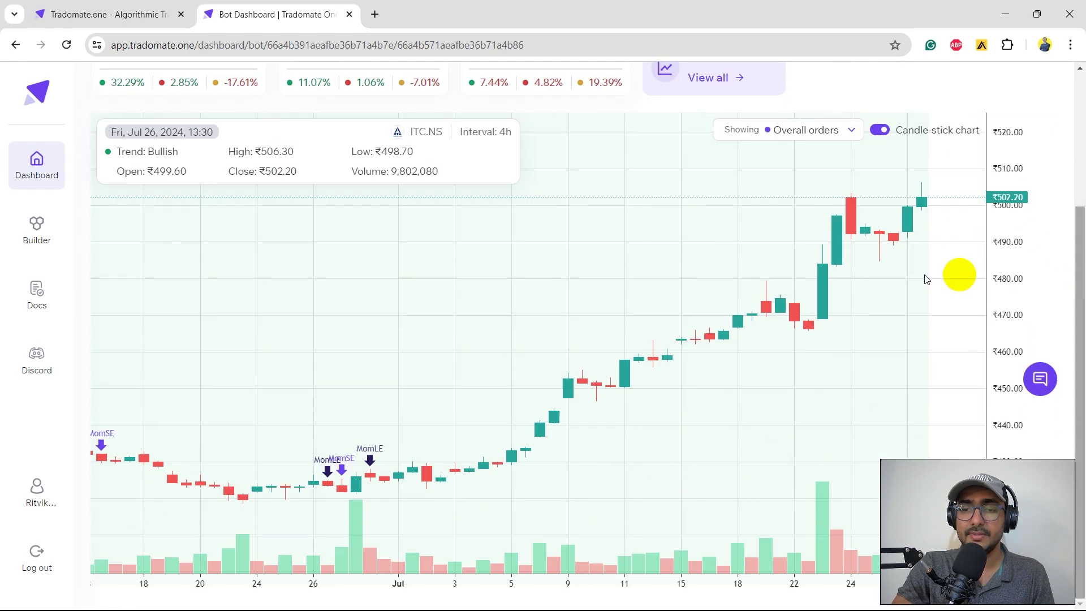
scroll(416, 551, "down", 3)
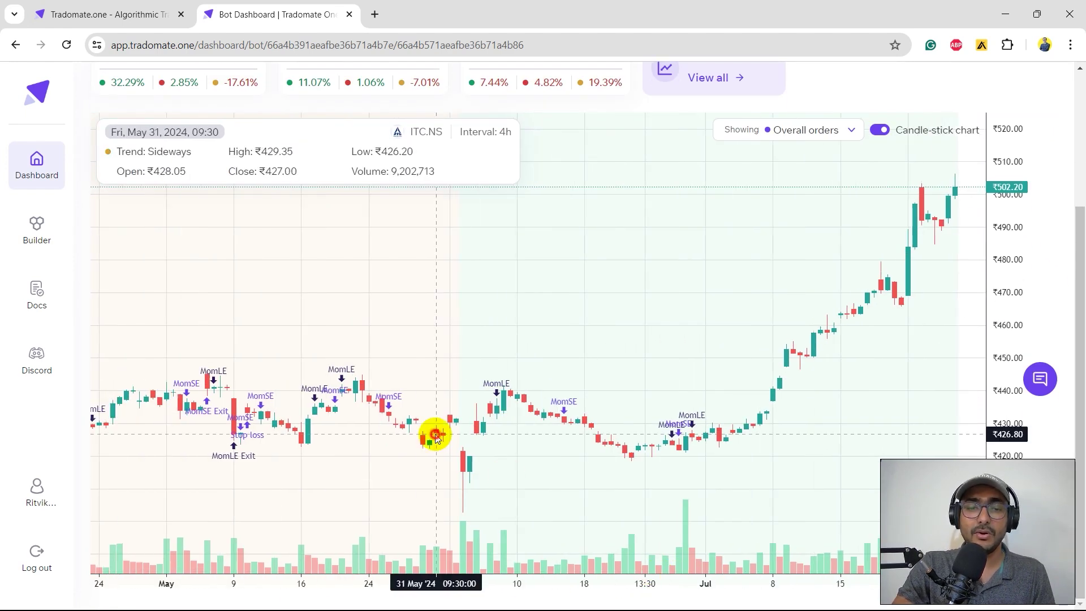
mouse_move(433, 437)
left_mouse_down()
mouse_move(693, 389)
mouse_move(526, 445)
left_mouse_up()
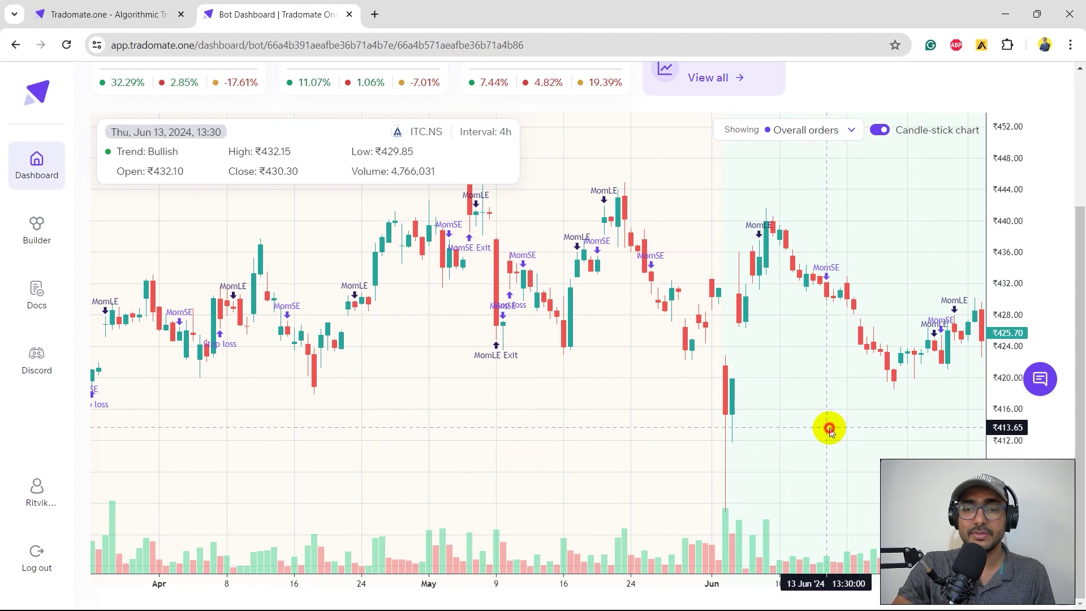
left_click_drag(828, 428, 566, 349)
left_click_drag(432, 435, 658, 434)
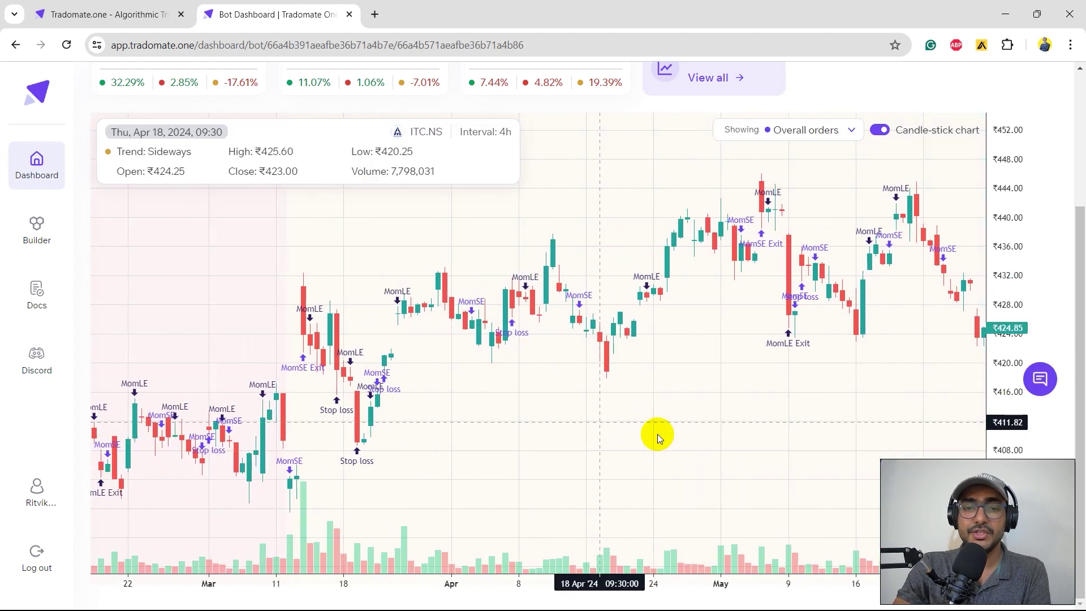
left_click_drag(696, 397, 983, 416)
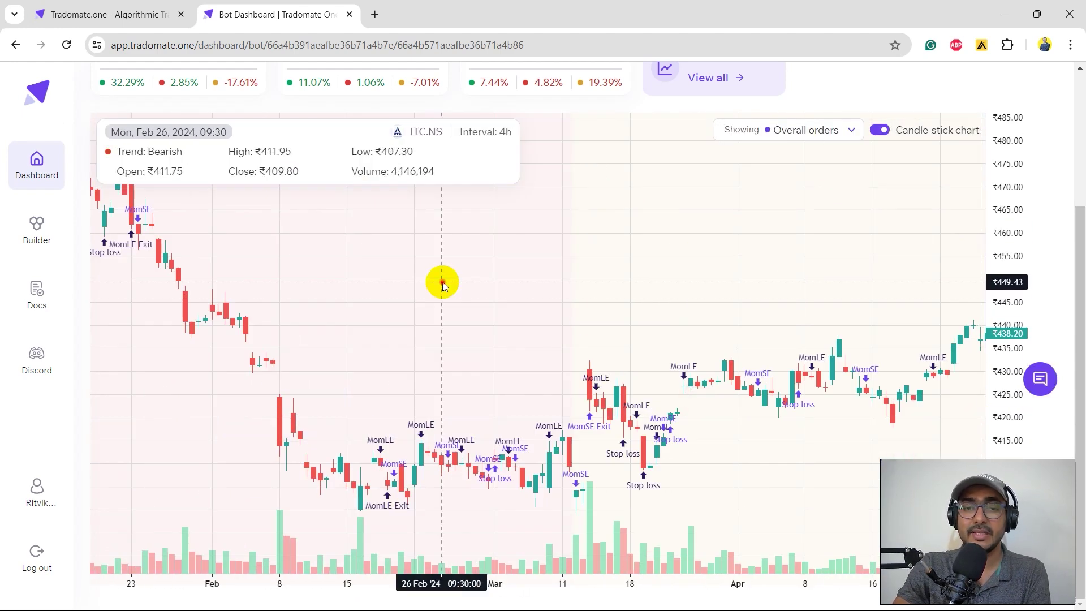
mouse_move(443, 284)
left_mouse_down()
mouse_move(712, 360)
mouse_move(756, 391)
left_mouse_up()
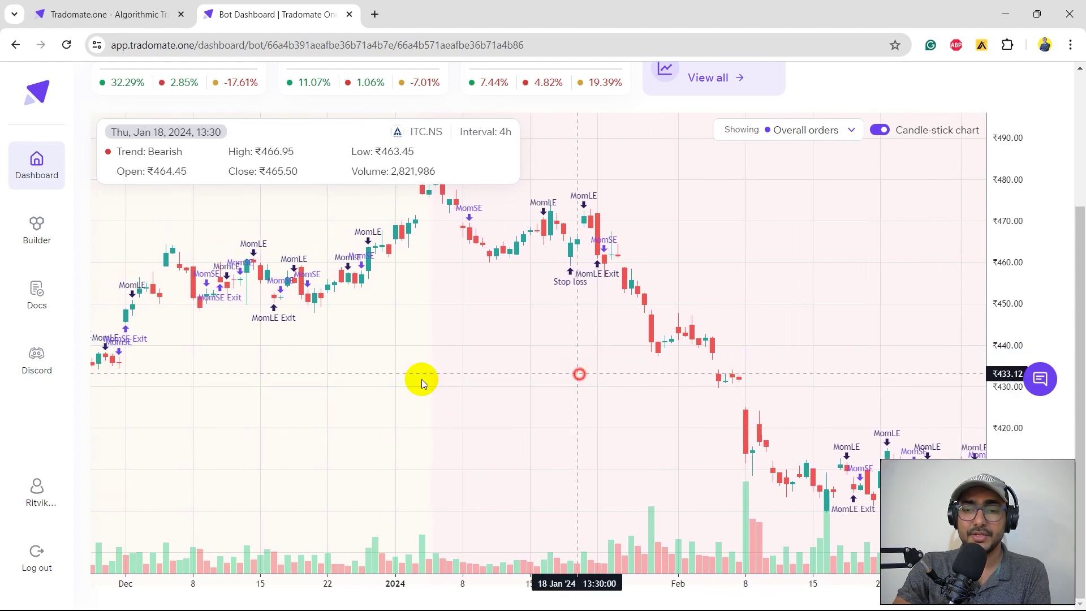
left_click_drag(662, 380, 422, 382)
left_click_drag(725, 340, 339, 327)
left_click_drag(645, 424, 383, 429)
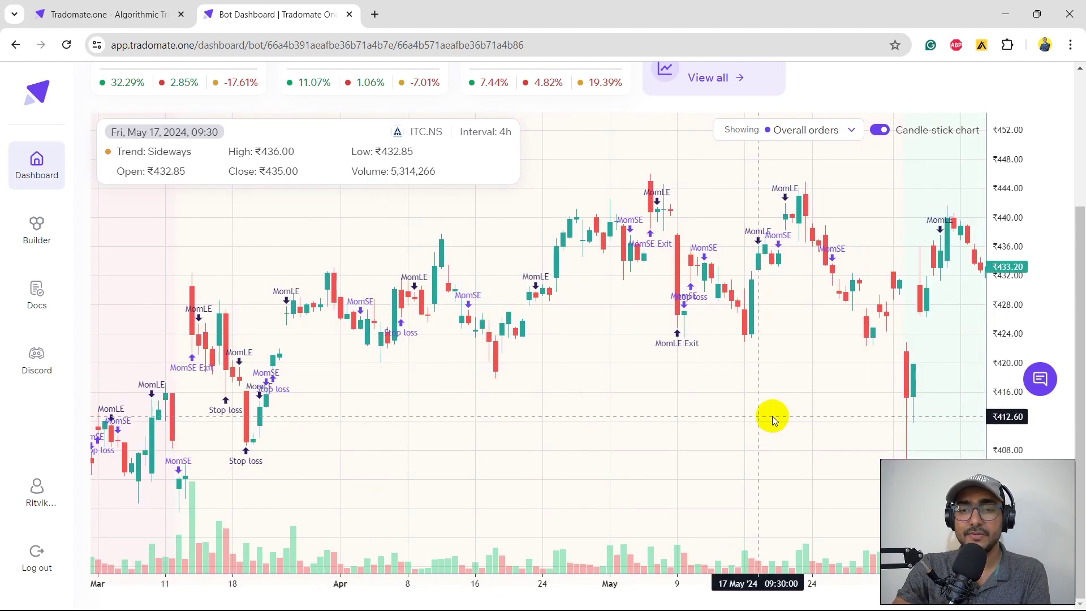
left_click_drag(721, 429, 942, 326)
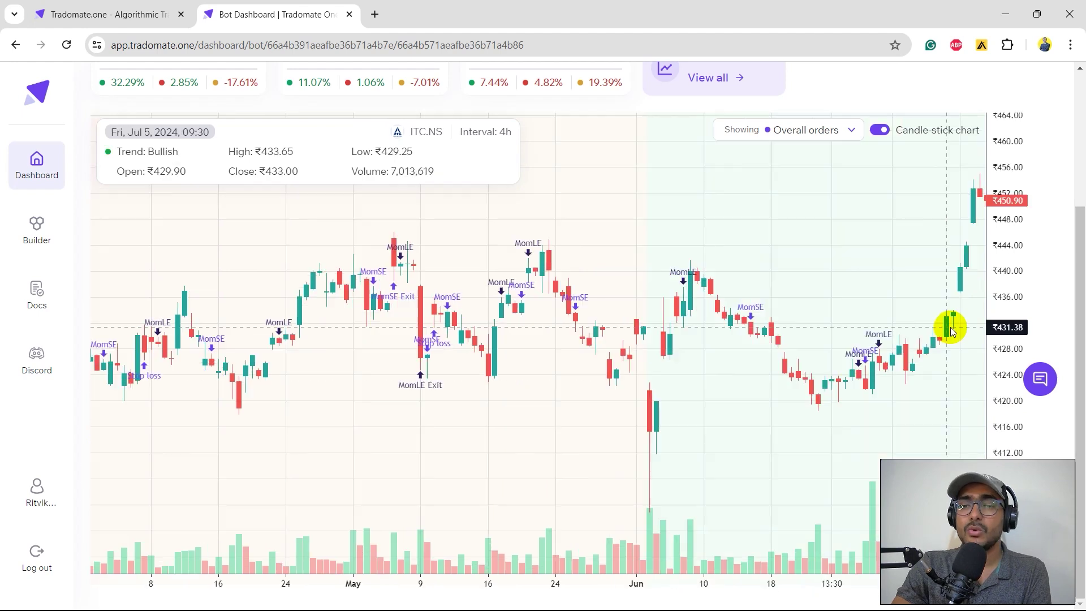
scroll(910, 254, "up", 3)
Step: In an enlarged editor, add '# EMA calculation' and ema = tm.ta.ema(data.close,50)
left_click(907, 118)
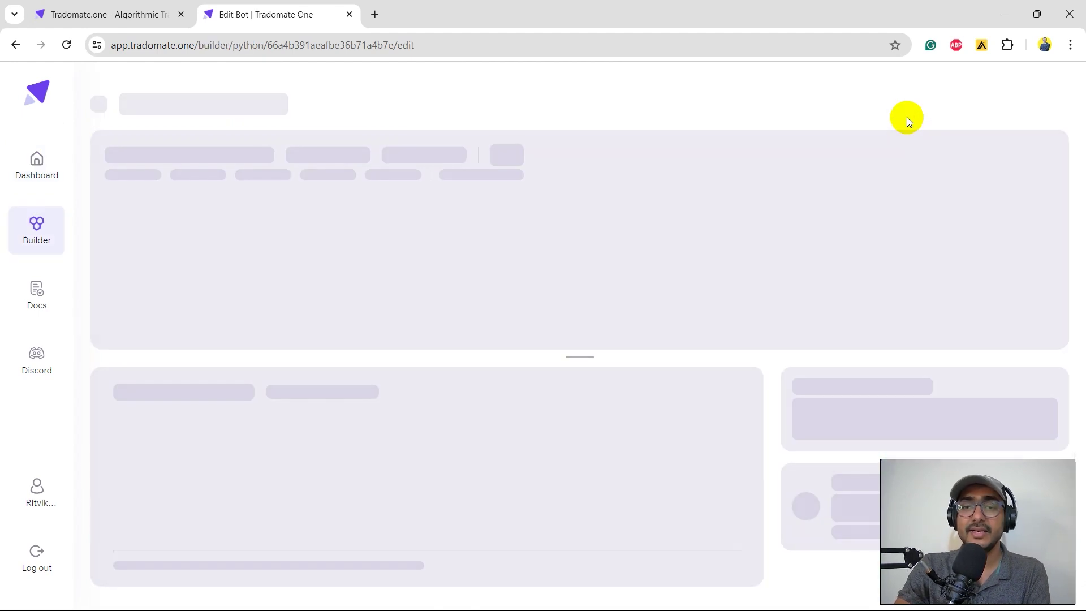
left_click_drag(580, 359, 569, 223)
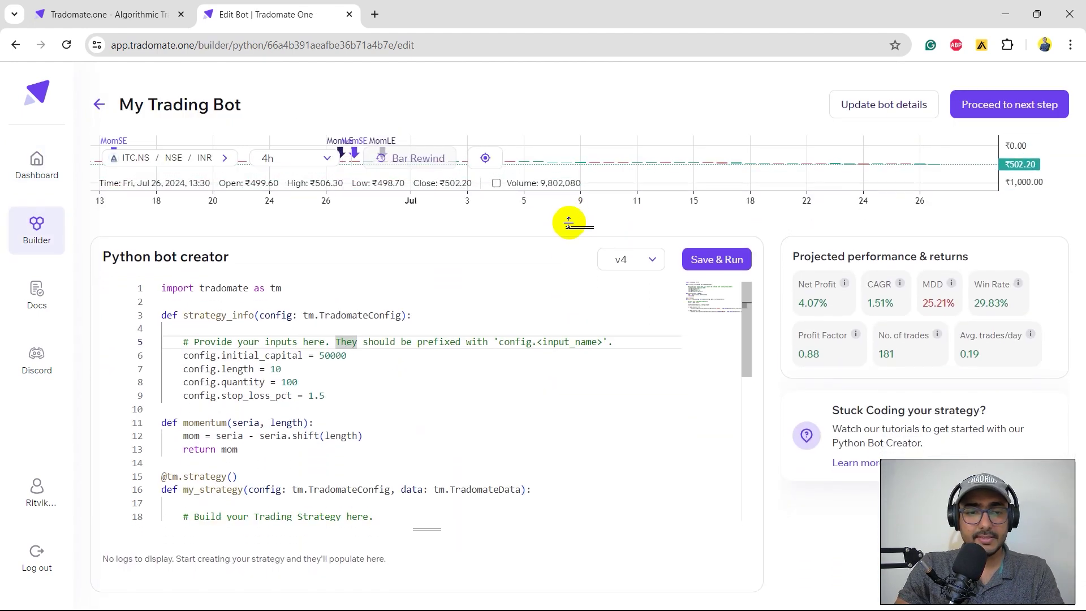
scroll(402, 393, "down", 3)
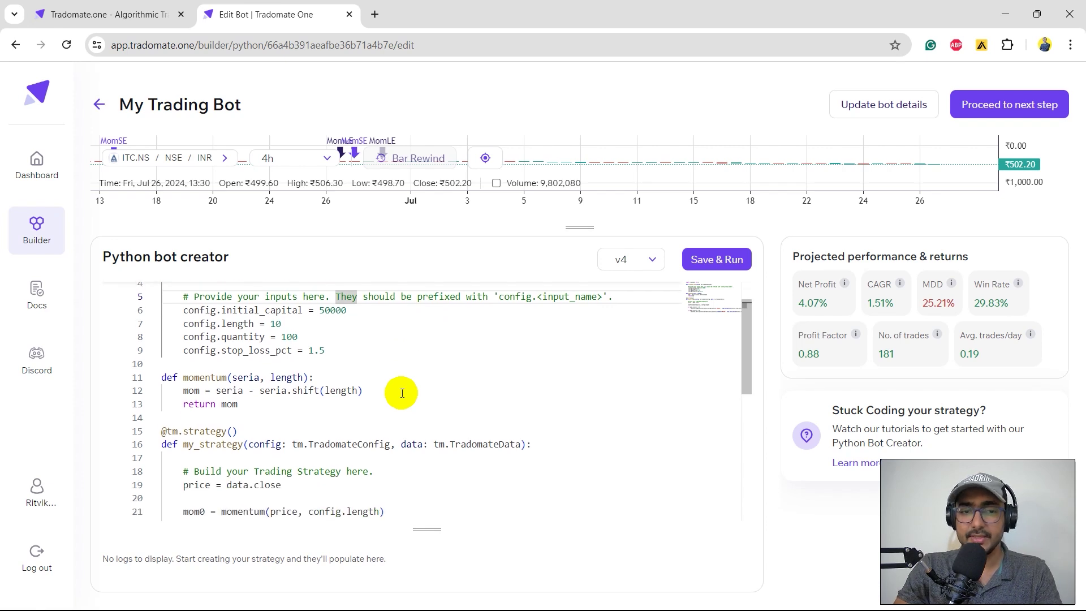
scroll(402, 392, "down", 4)
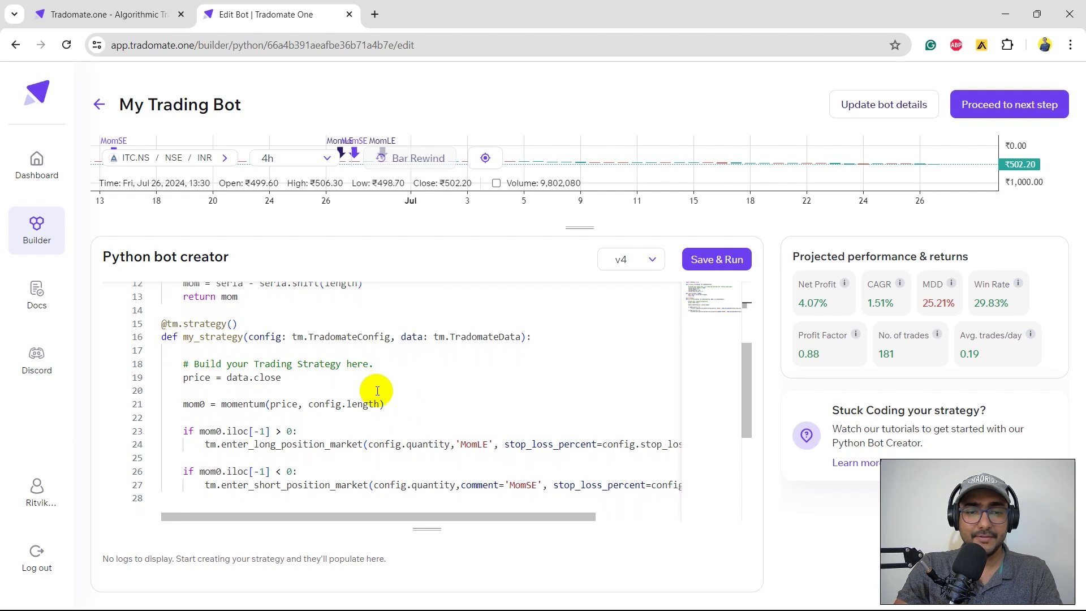
left_click(419, 407)
key("Return")
key("Return")
type("EMA calculation")
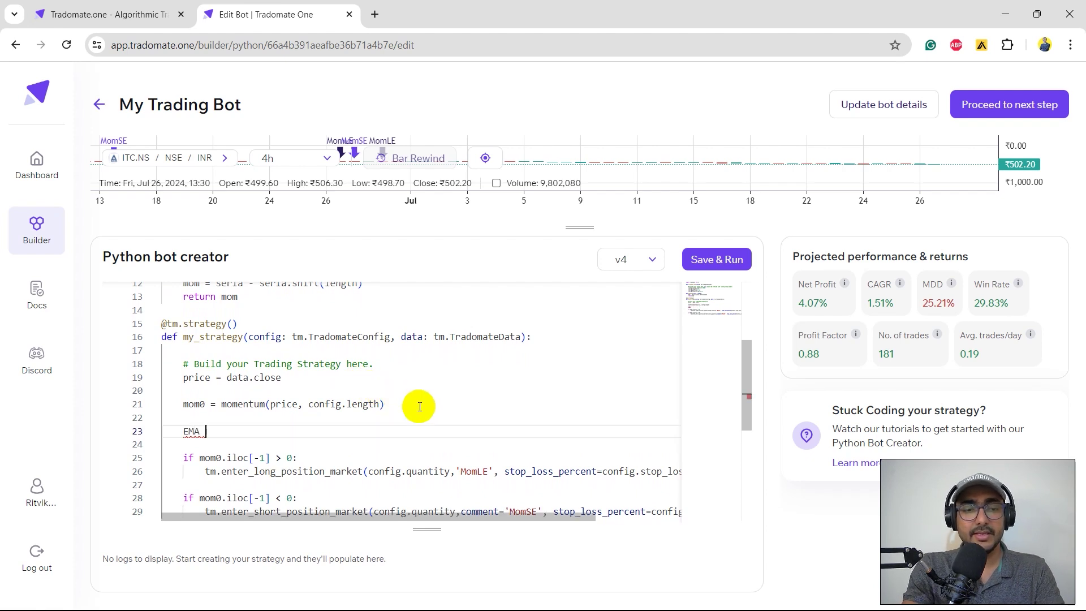
key("ctrl+slash")
key("Return")
type("ema")
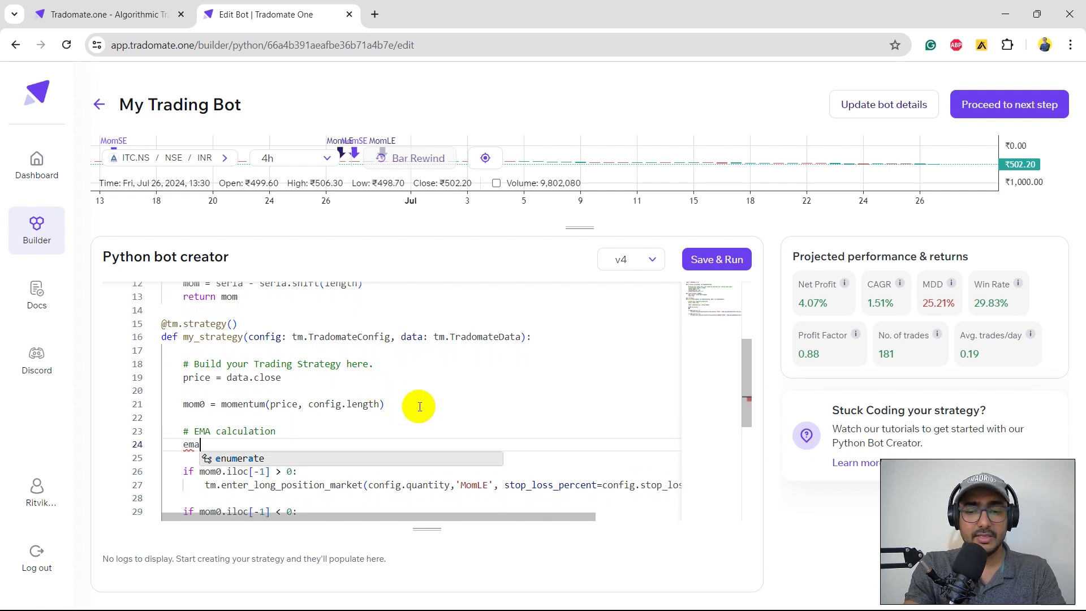
type(" = tm")
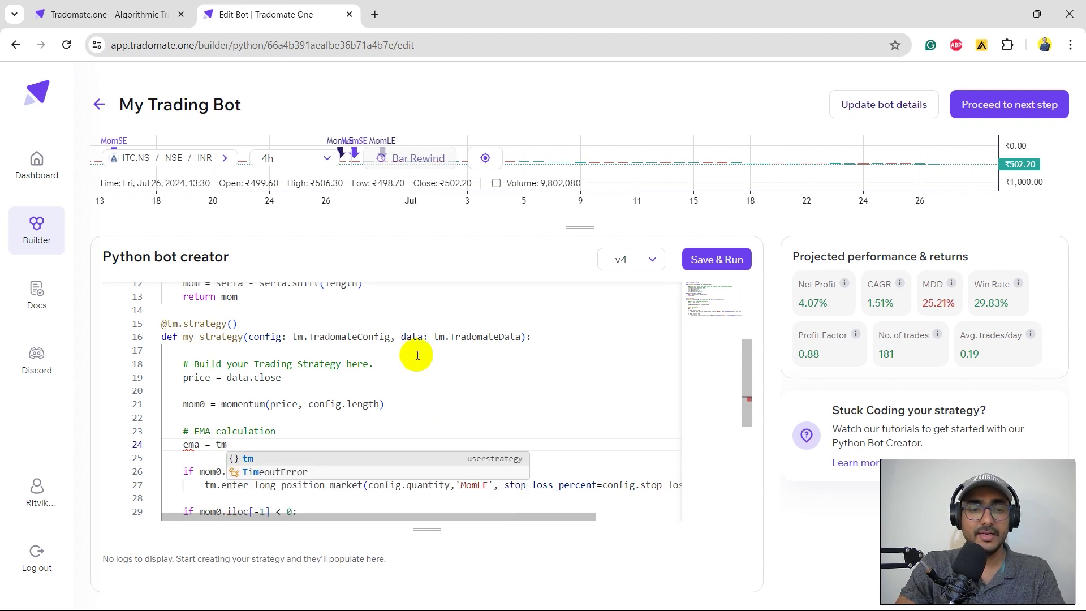
type(".ta.ema")
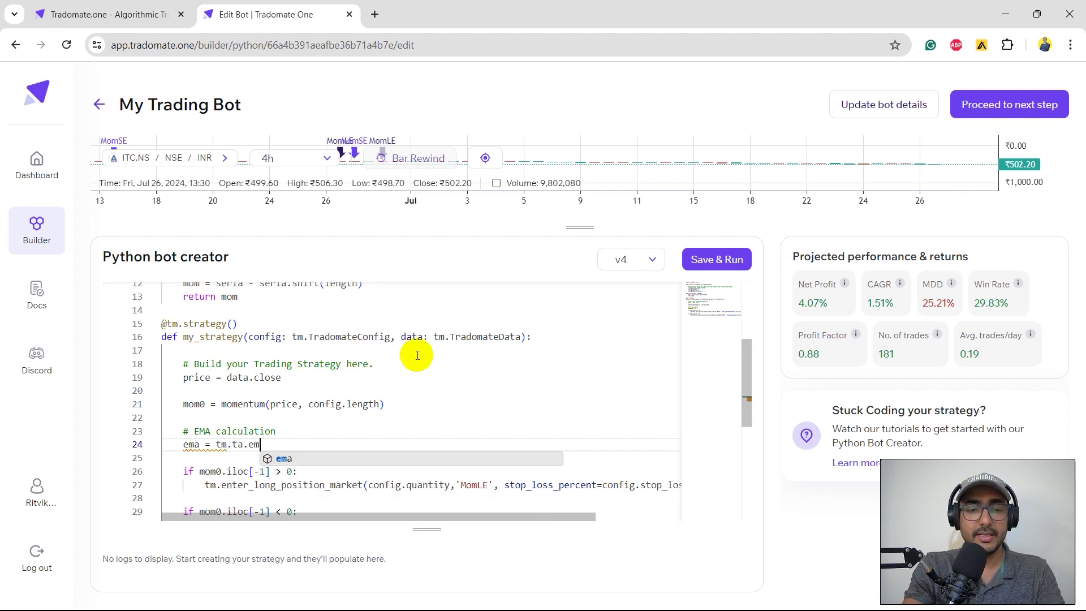
key("Escape")
type("(")
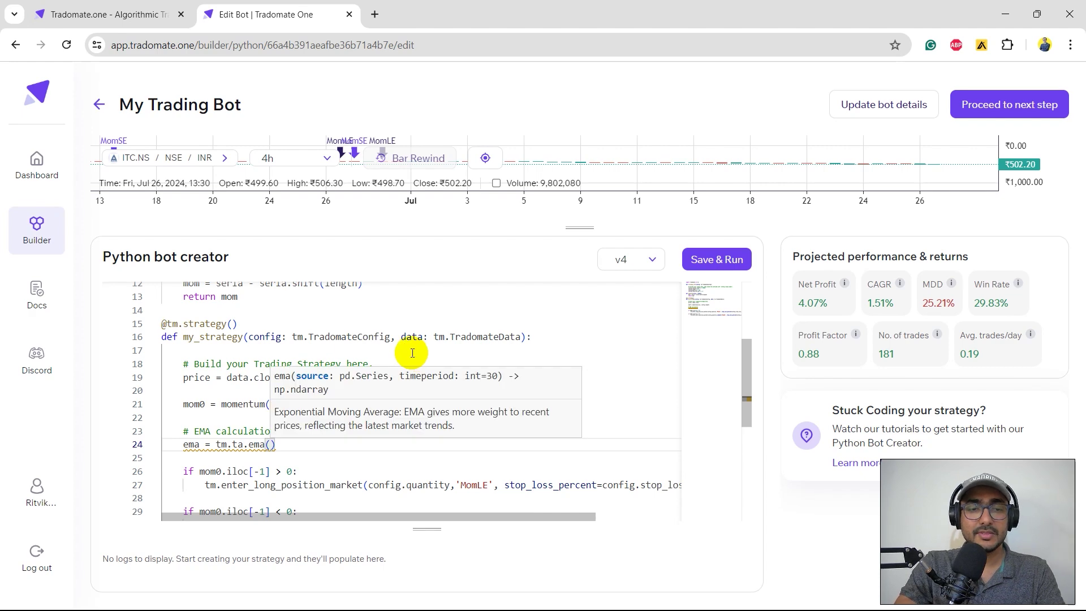
scroll(365, 340, "up", 5)
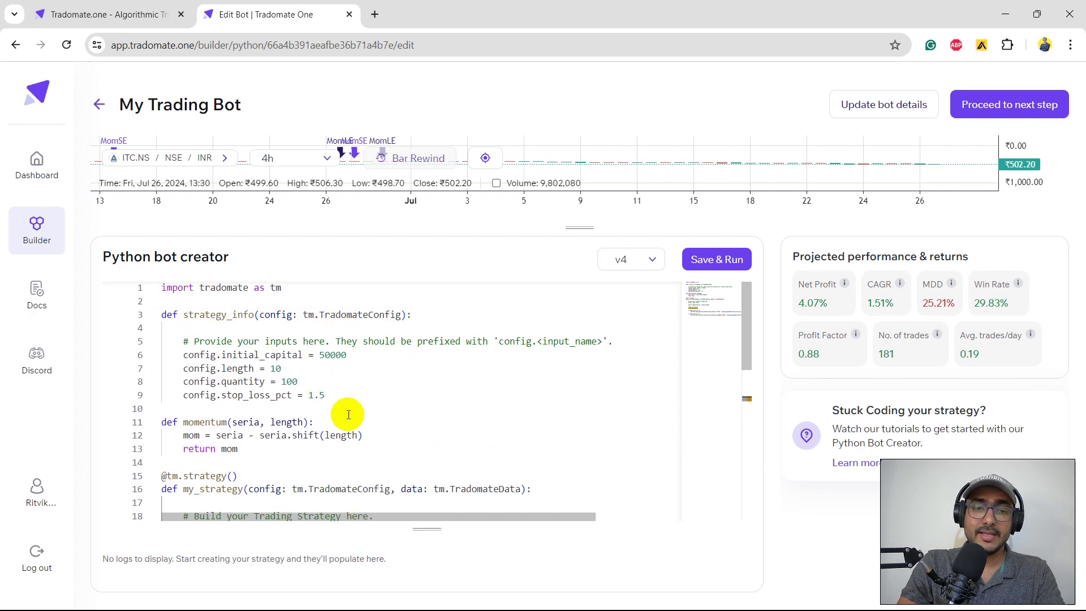
scroll(335, 391, "down", 3)
scroll(356, 408, "down", 3)
scroll(371, 396, "down", 2)
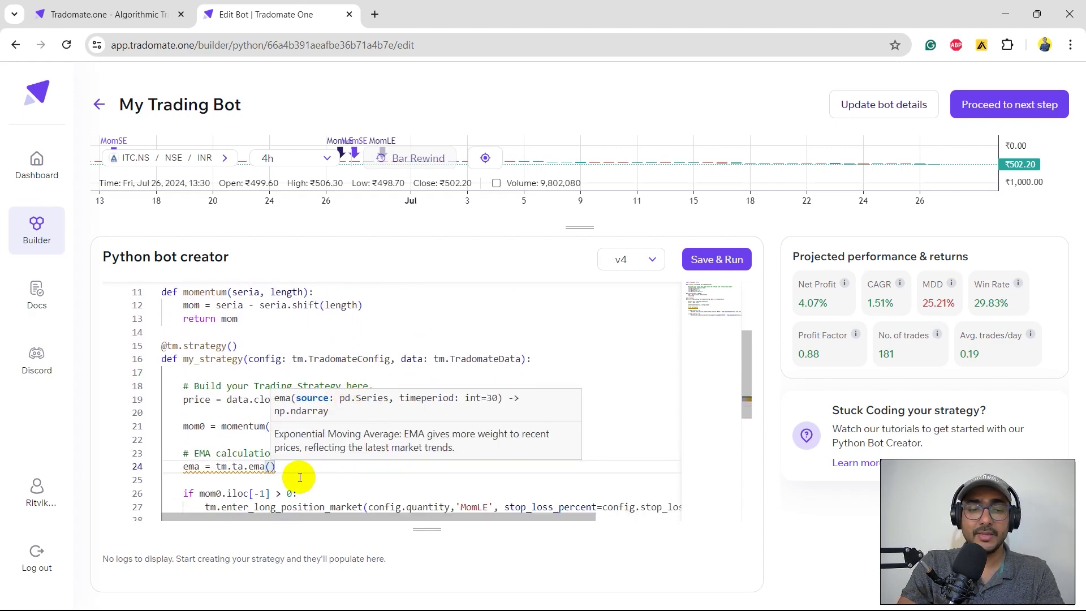
scroll(340, 441, "down", 4)
left_click(334, 380)
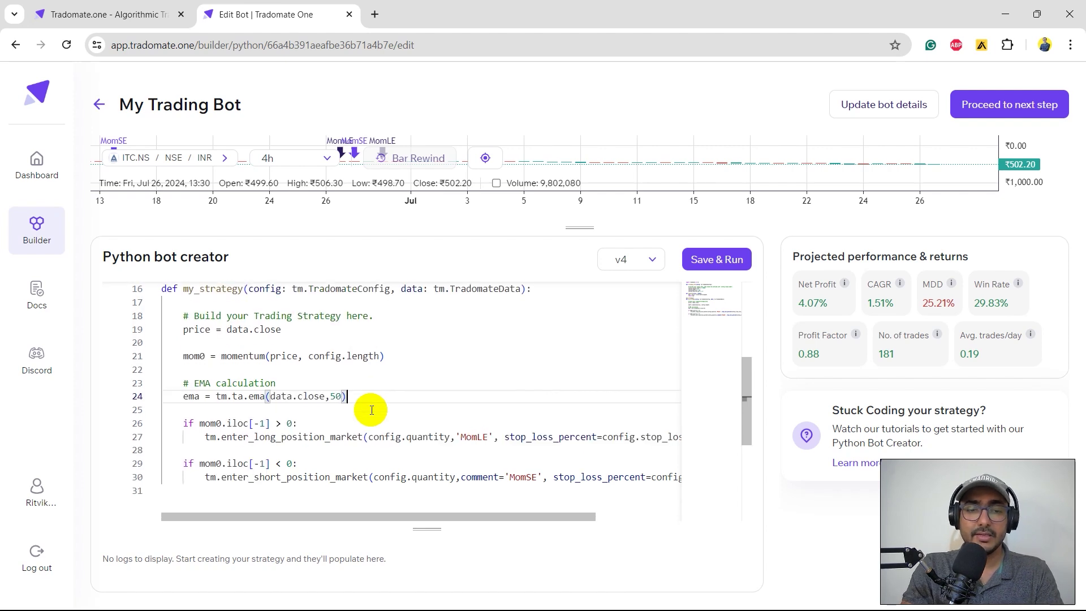
scroll(371, 411, "down", 1)
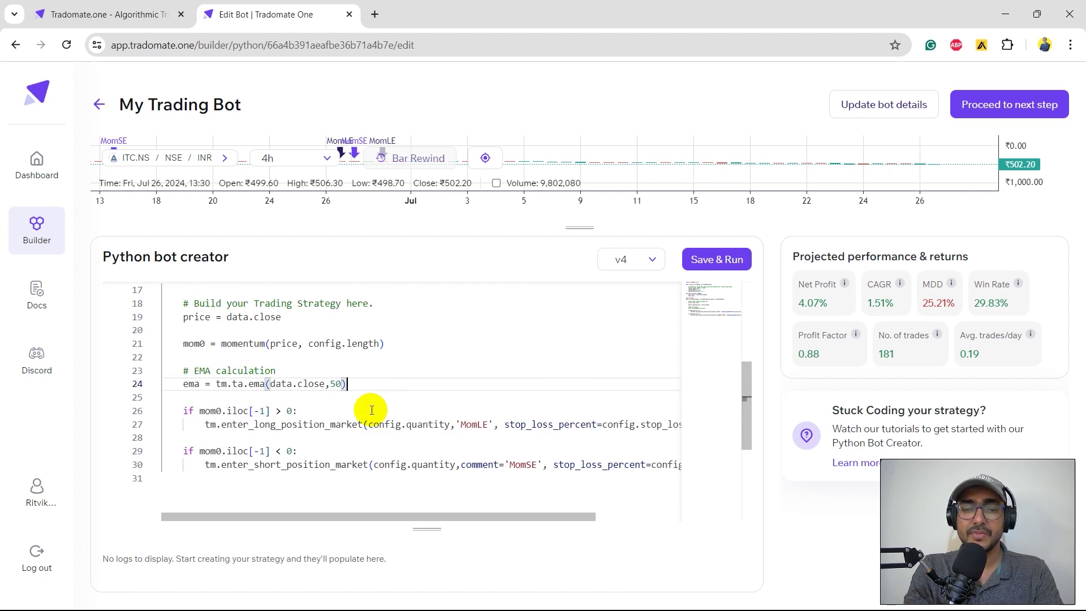
scroll(371, 410, "down", 1)
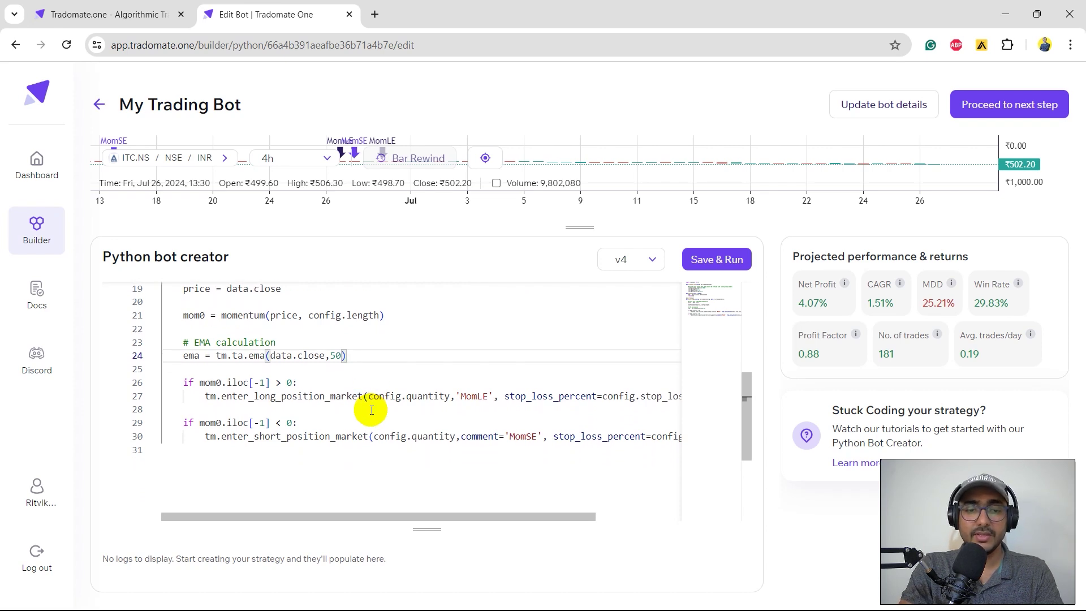
Step: Define buy_condition using the copied buy momentum test (mom0.iloc[-1] > 0)
key("Return")
key("Return")
type("buy_condition =")
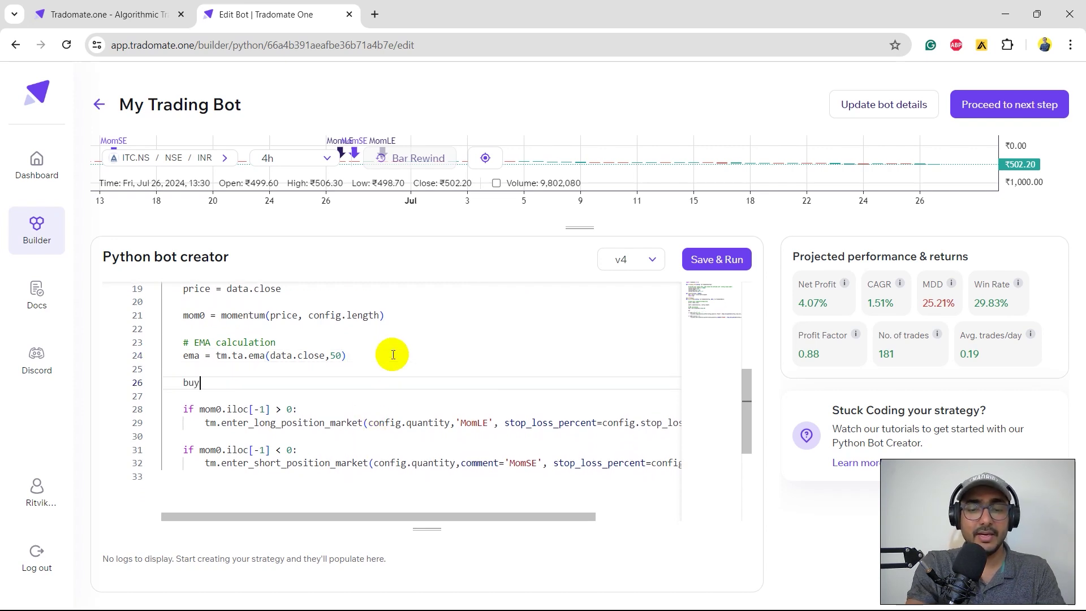
key("Return")
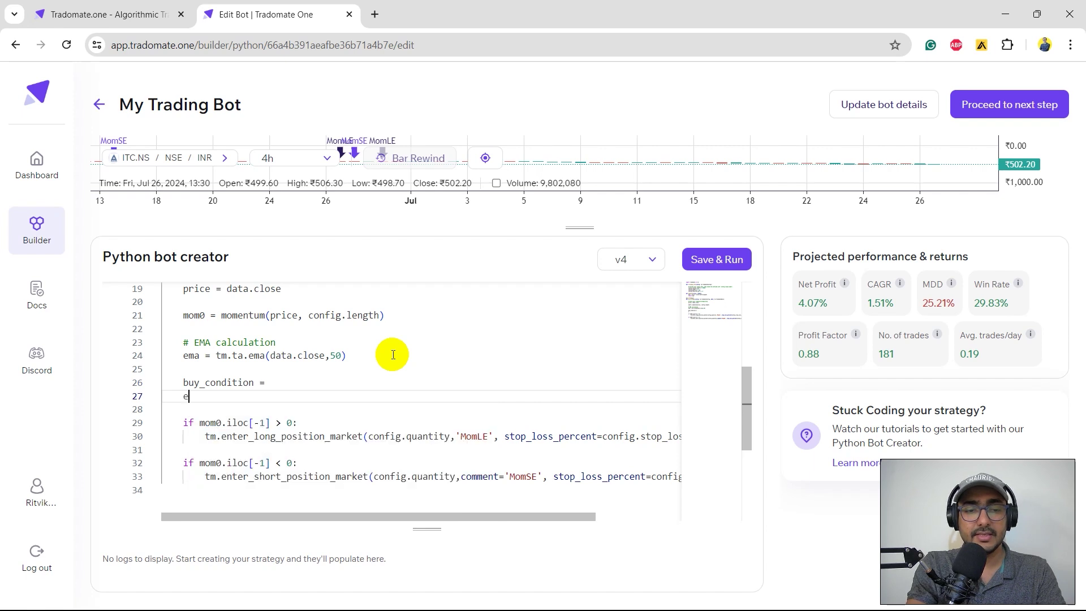
type("sell_condition =")
key("Down")
key("Down")
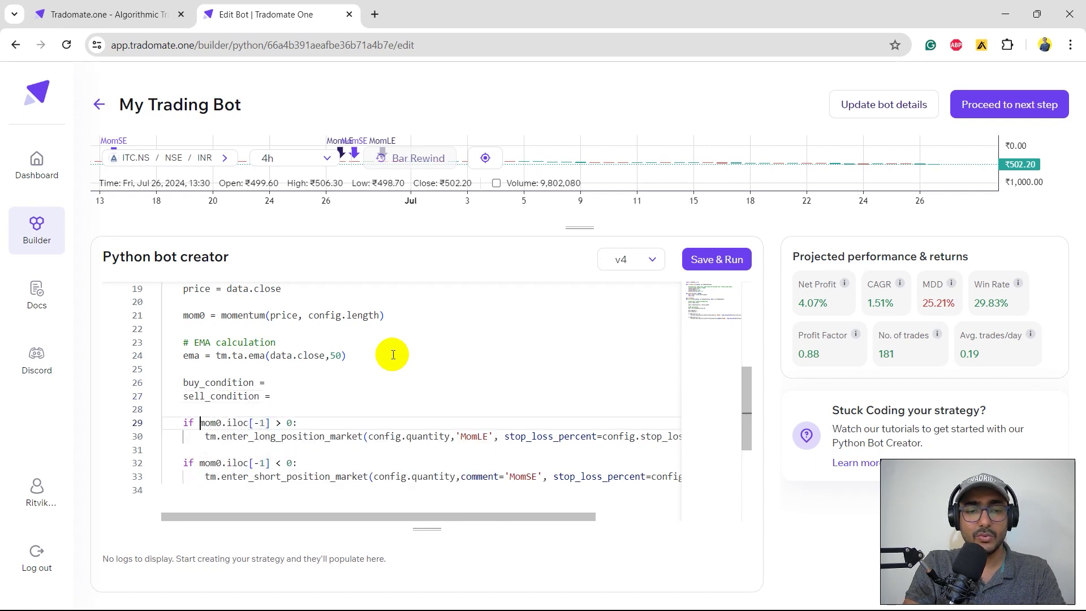
key("Home")
key("ctrl+shift+Right")
key("ctrl+shift+Right")
key("ctrl+shift+Right")
key("ctrl+c")
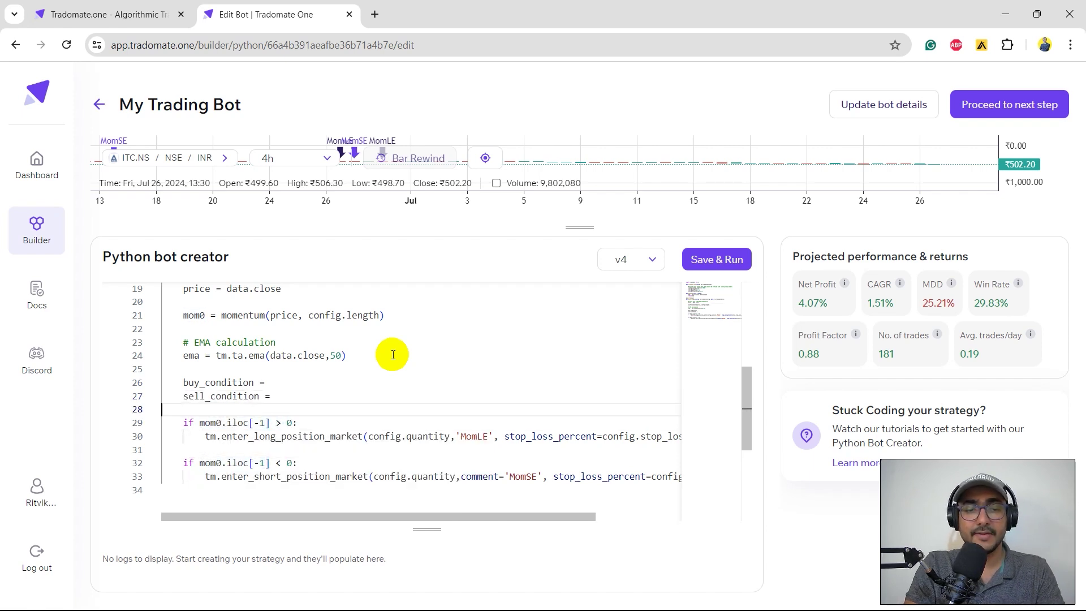
key("Up")
key("Up")
key("Up")
key("End")
type("()")
key("Left")
key("ctrl+v")
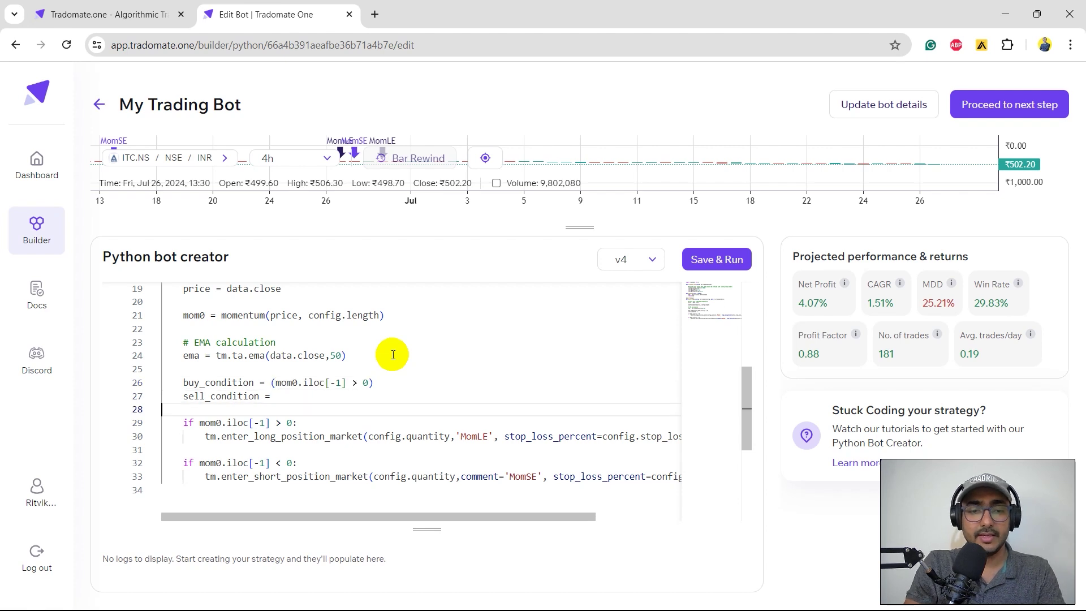
Step: Define sell_condition using the copied sell momentum test (mom0.iloc[-1] < 0)
key("Down")
key("Down")
key("Down")
key("End")
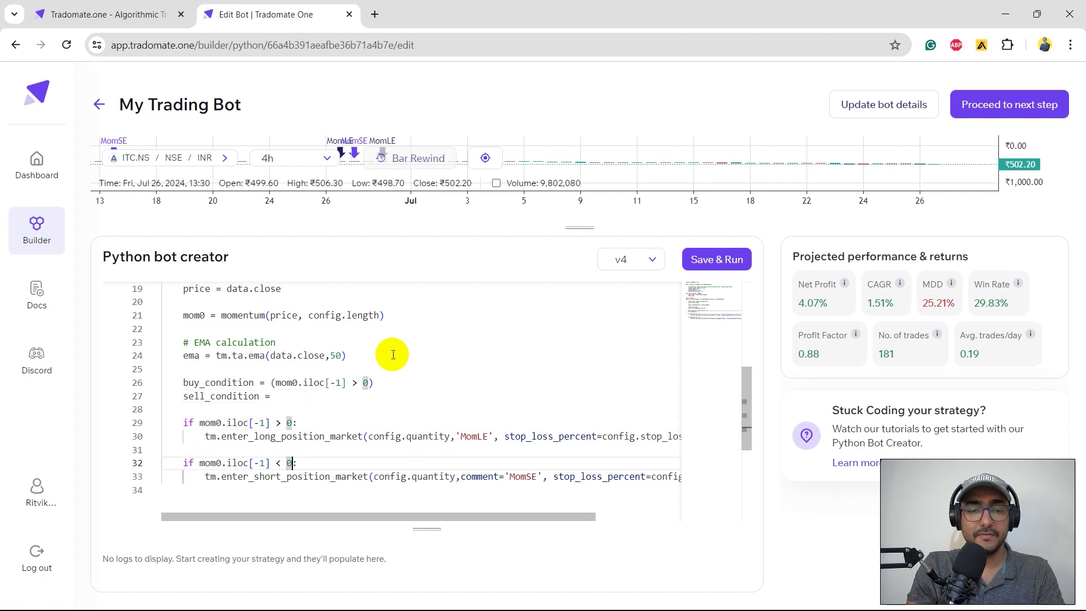
key("ctrl+shift+Left")
key("ctrl+shift+Left")
key("ctrl+shift+Left")
key("ctrl+c")
left_click(315, 398)
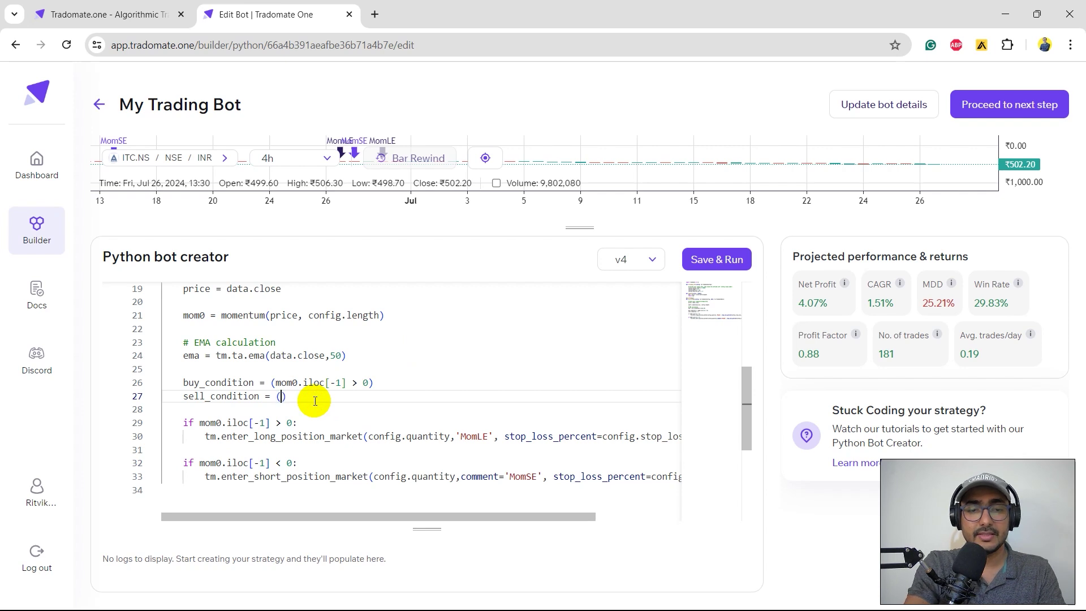
type("()")
key("Left")
key("ctrl+v")
Step: Replace the tests in both entry if-statements with buy_condition and sell_condition
left_click(193, 381)
double_click(192, 382)
key("ctrl+c")
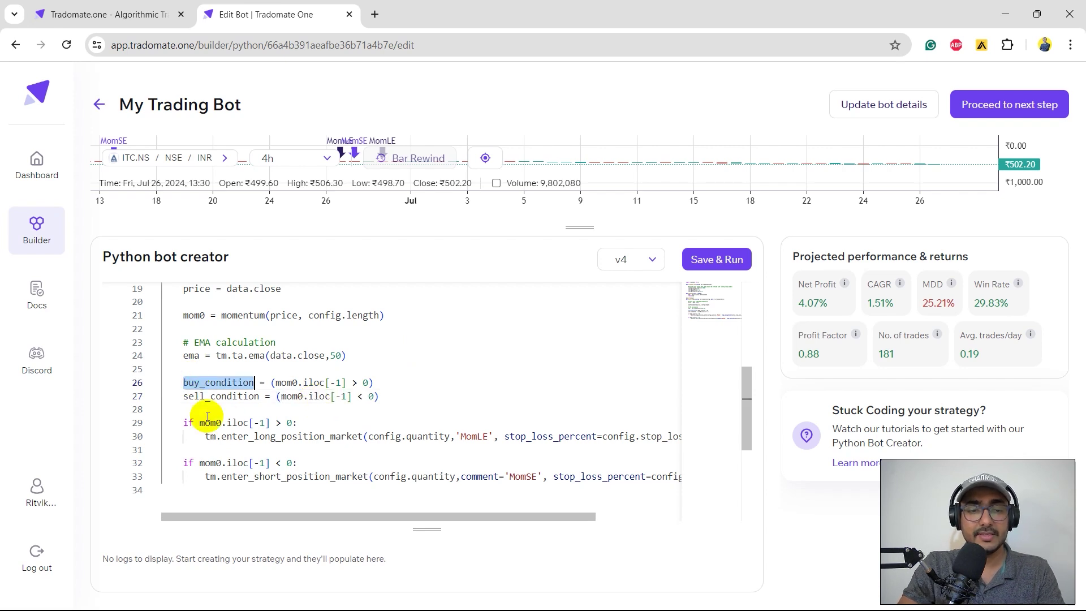
left_click_drag(200, 423, 294, 423)
key("ctrl+v")
double_click(206, 396)
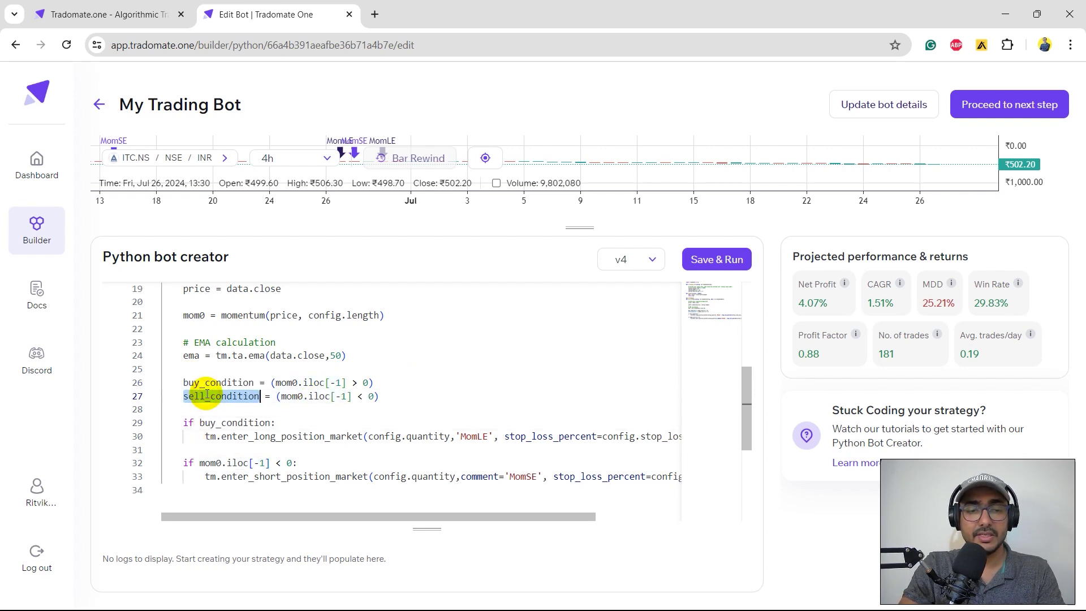
key("ctrl+c")
left_click_drag(200, 463, 293, 462)
key("ctrl+v")
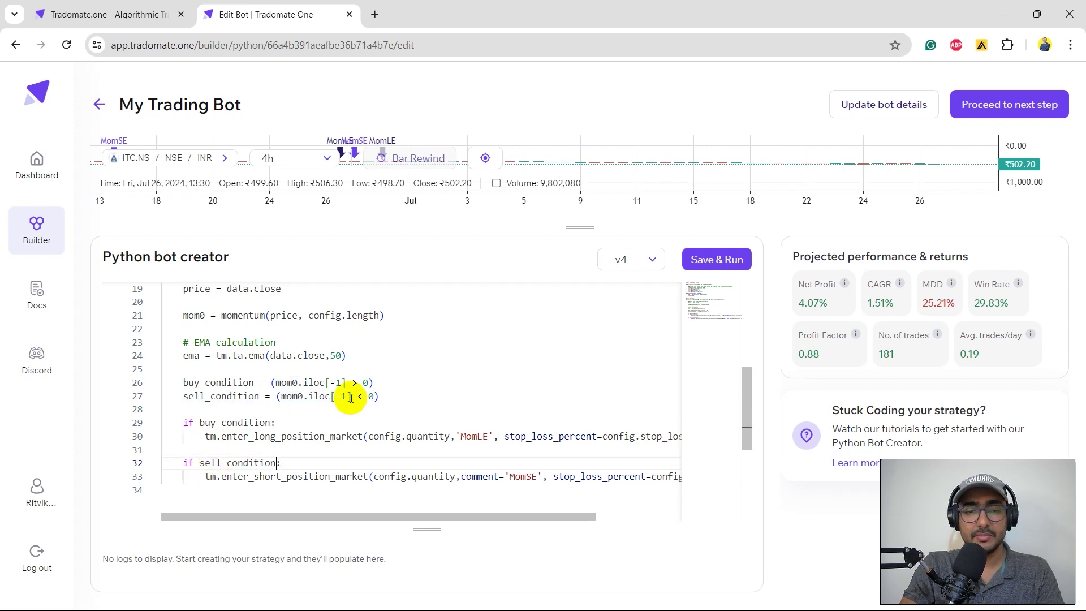
left_click(395, 383)
type("and")
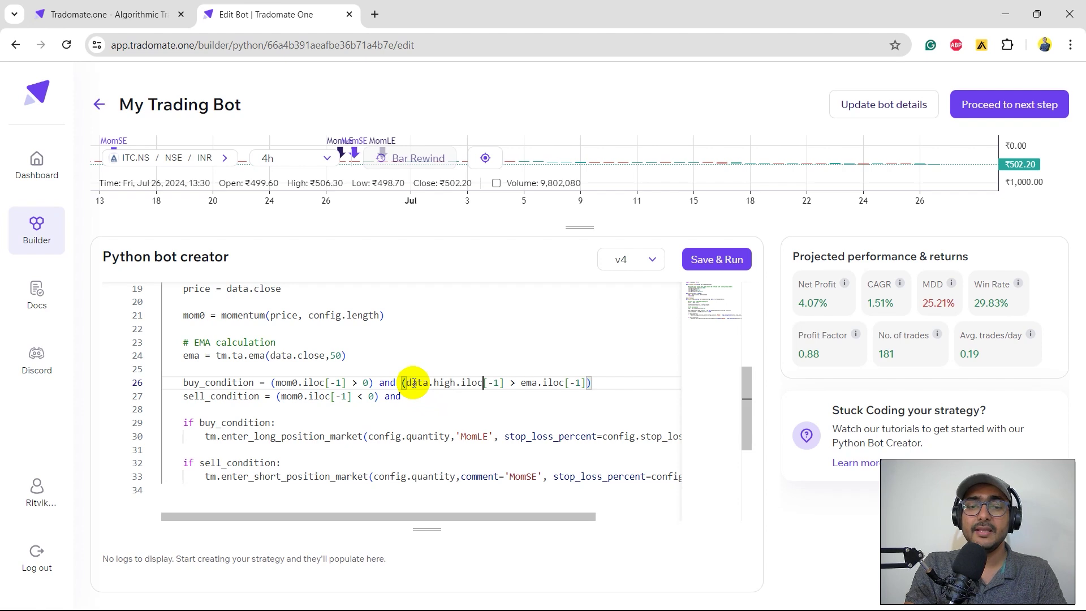
Step: Make the conditions test data.high above and data.low below the EMA, undoing a trial change
key("Right")
key("Right")
key("Right")
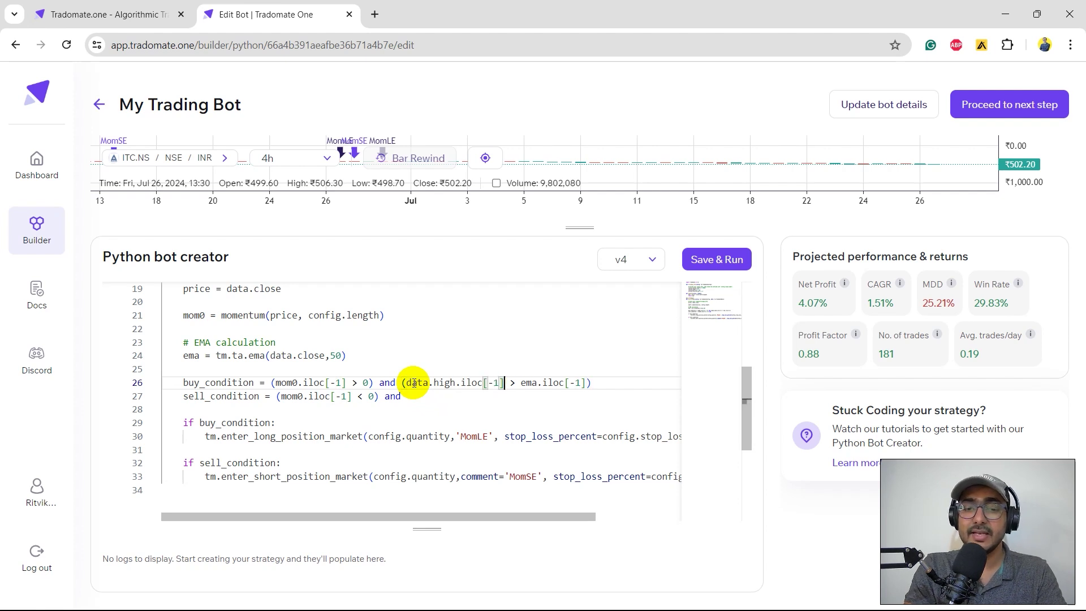
key("Right")
key("Right")
key("Right")
key("Right")
key("Right")
key("Right")
key("Down")
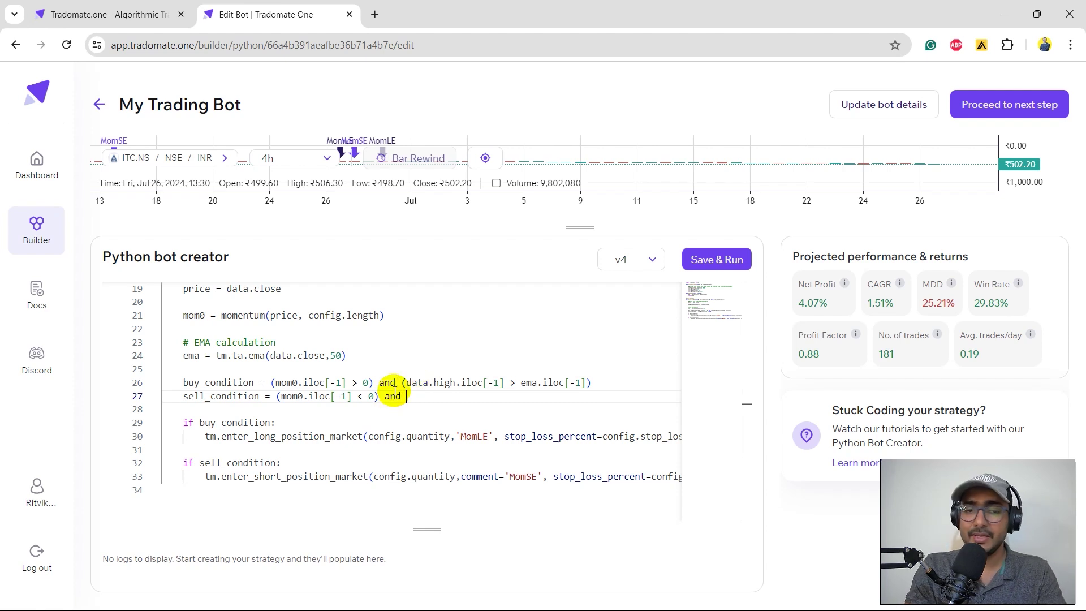
type("(data.low.iloc[-1] < ema.iloc[-1])")
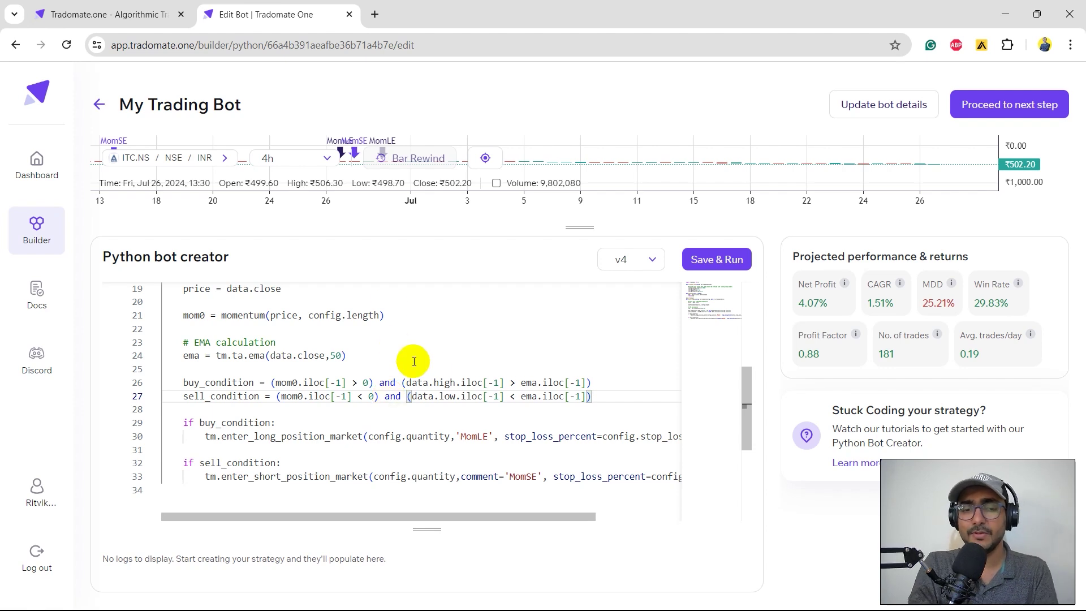
double_click(445, 383)
type("close")
left_click(459, 396)
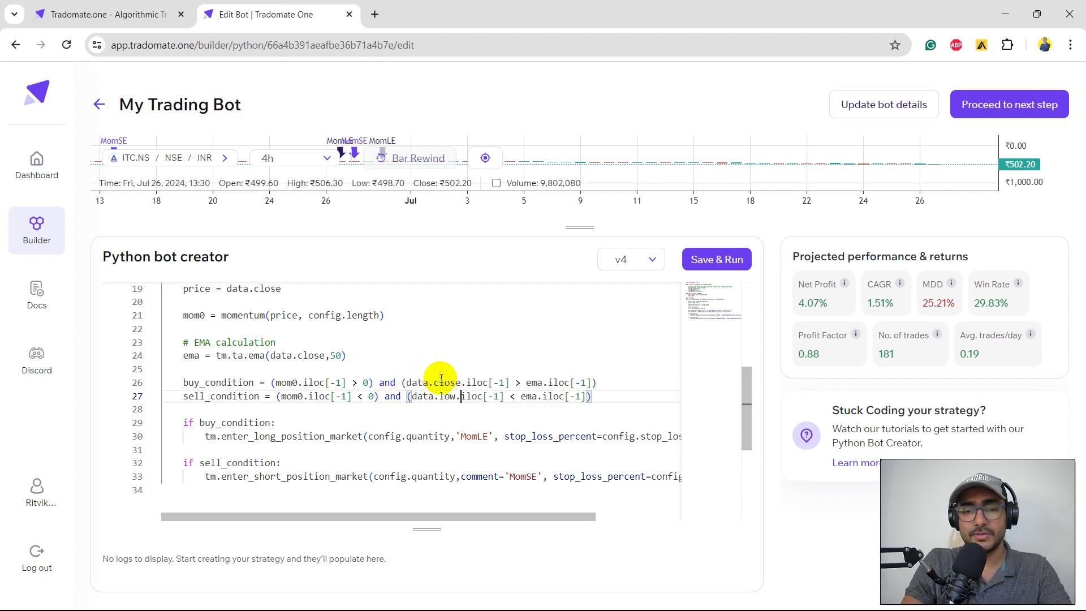
double_click(446, 397)
type("close")
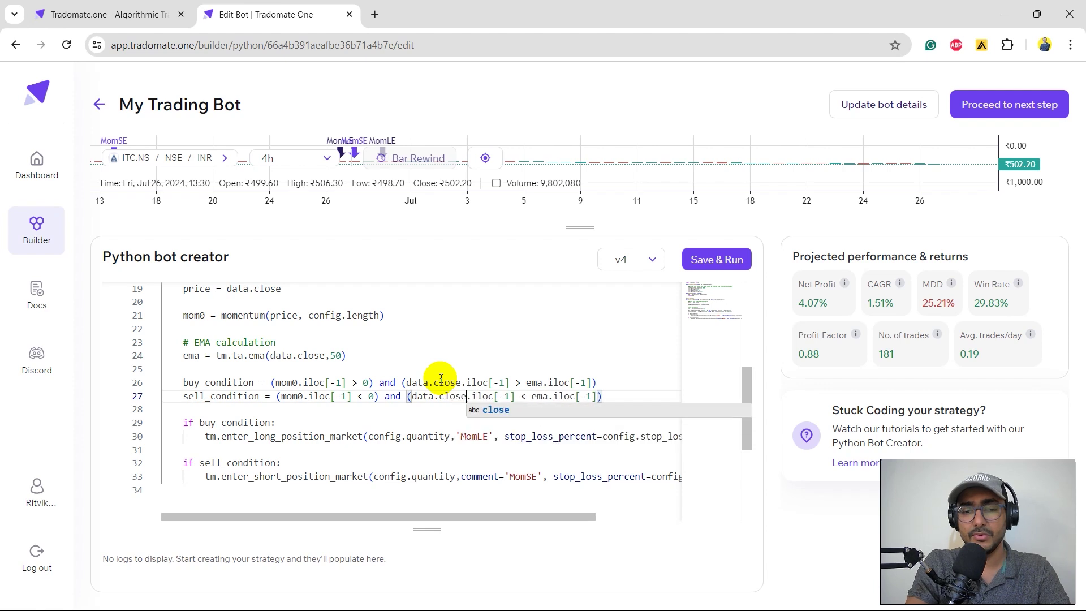
key("ctrl+z")
key("ctrl+z")
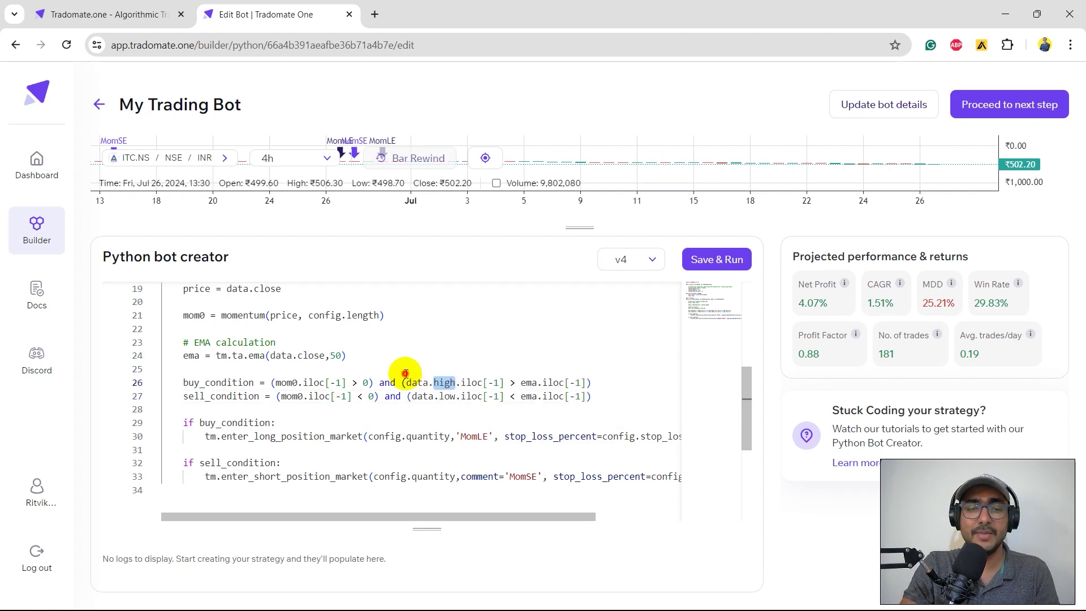
scroll(442, 357, "down", 3)
Step: Add tm.plot(ema, overlay=True, color='blue') on line 35
left_click(382, 425)
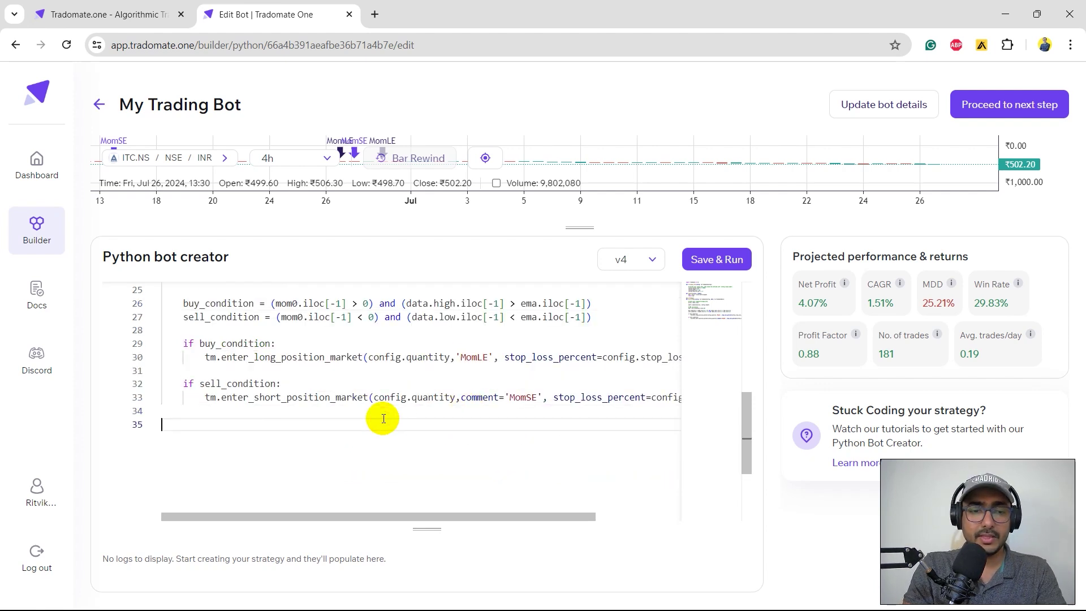
type("tm.plot(")
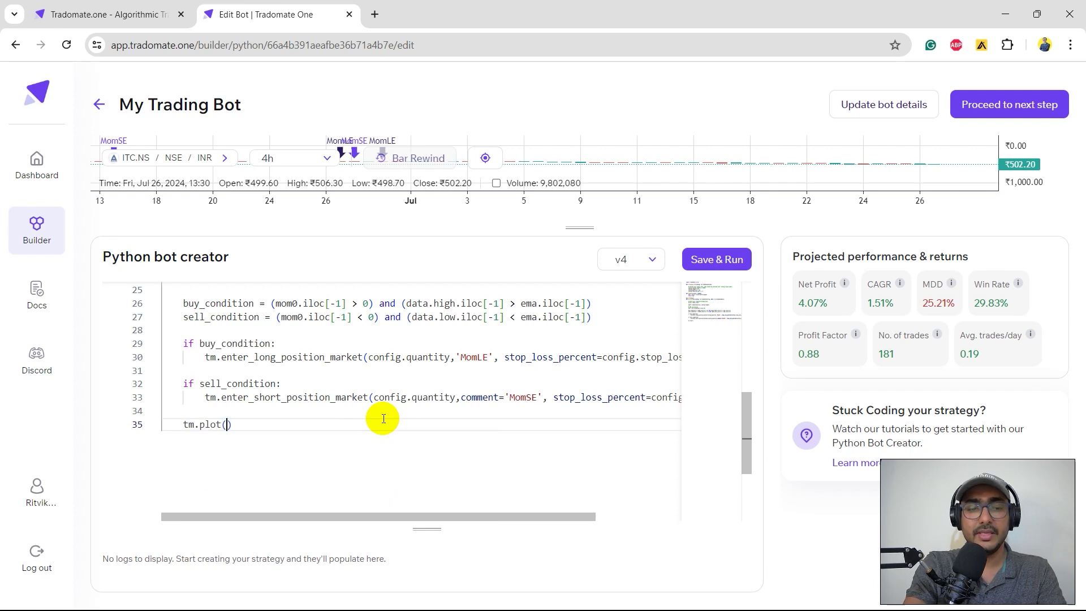
key("Tab")
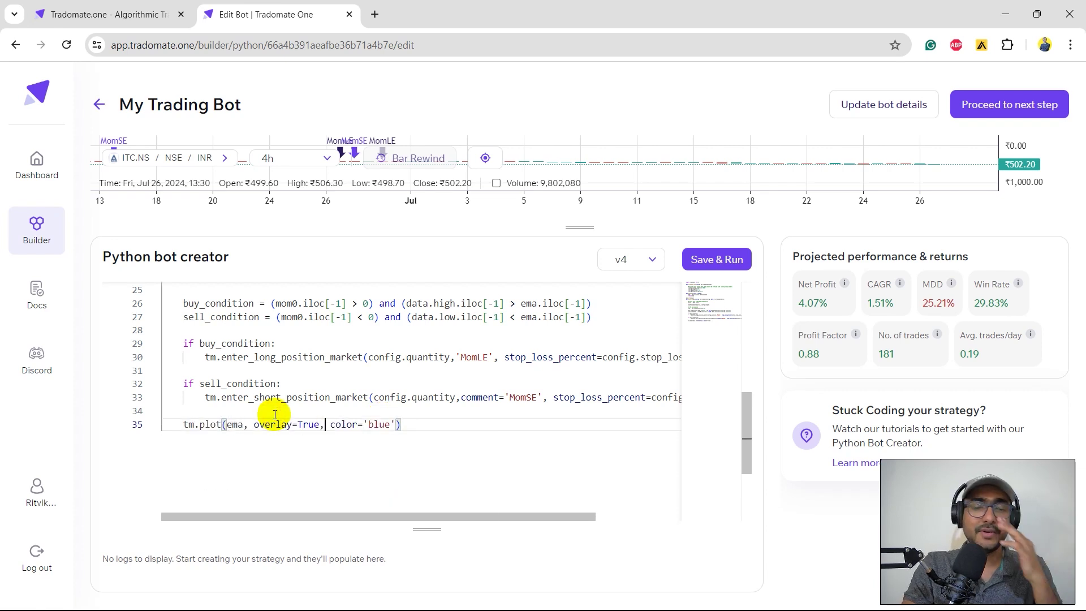
double_click(307, 424)
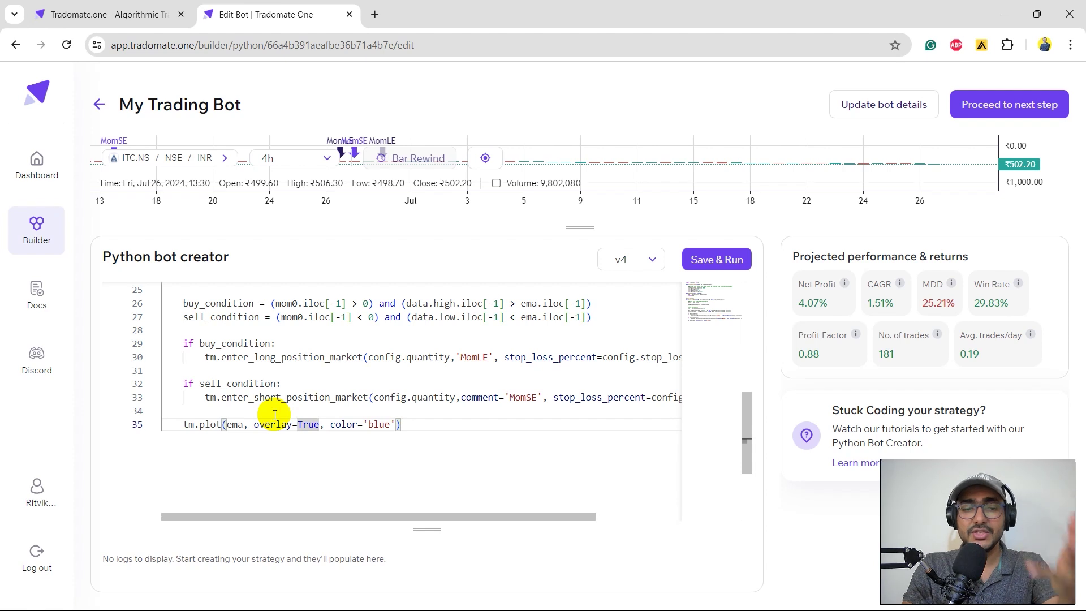
key("Tab")
key("Tab")
key("Tab")
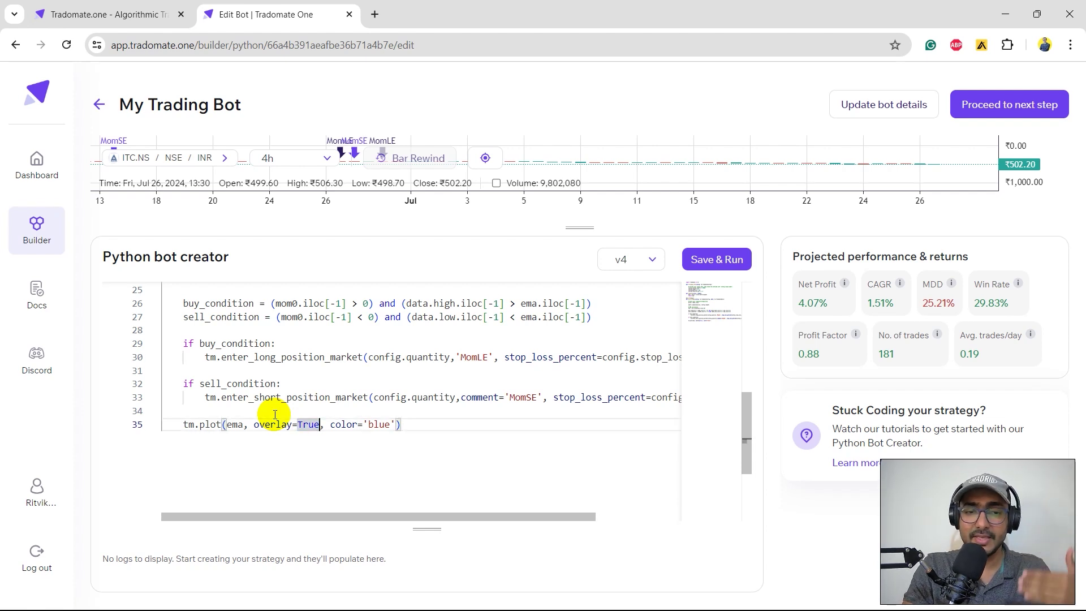
double_click(344, 425)
Step: Save and run the EMA-filtered bot as v5 (29.14% net profit, 75 trades), enlarging the editor
left_click(335, 424)
scroll(424, 408, "up", 3)
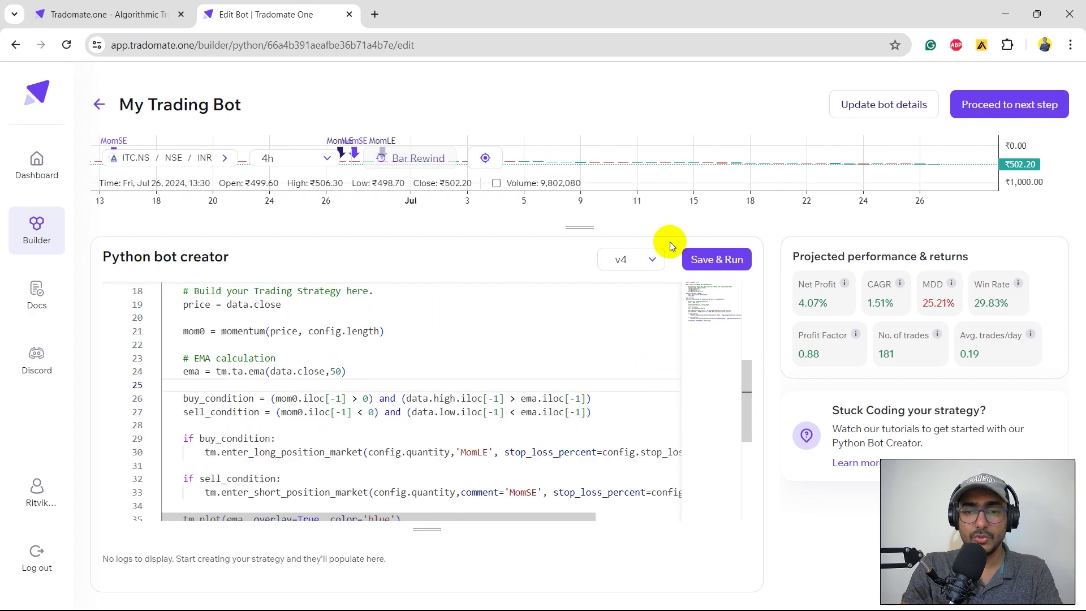
left_click(713, 259)
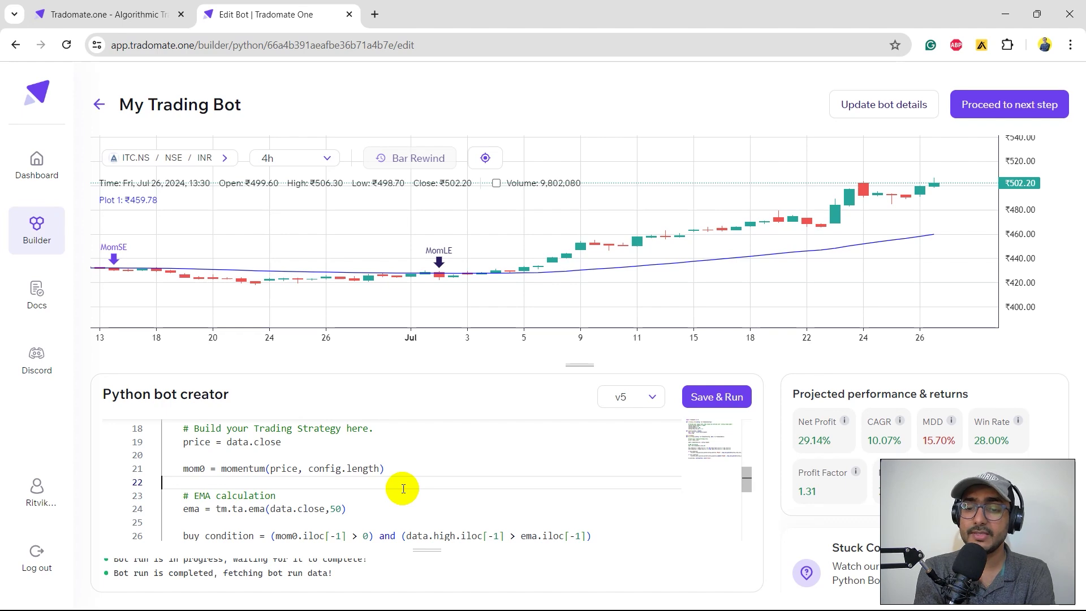
left_click_drag(579, 361, 578, 300)
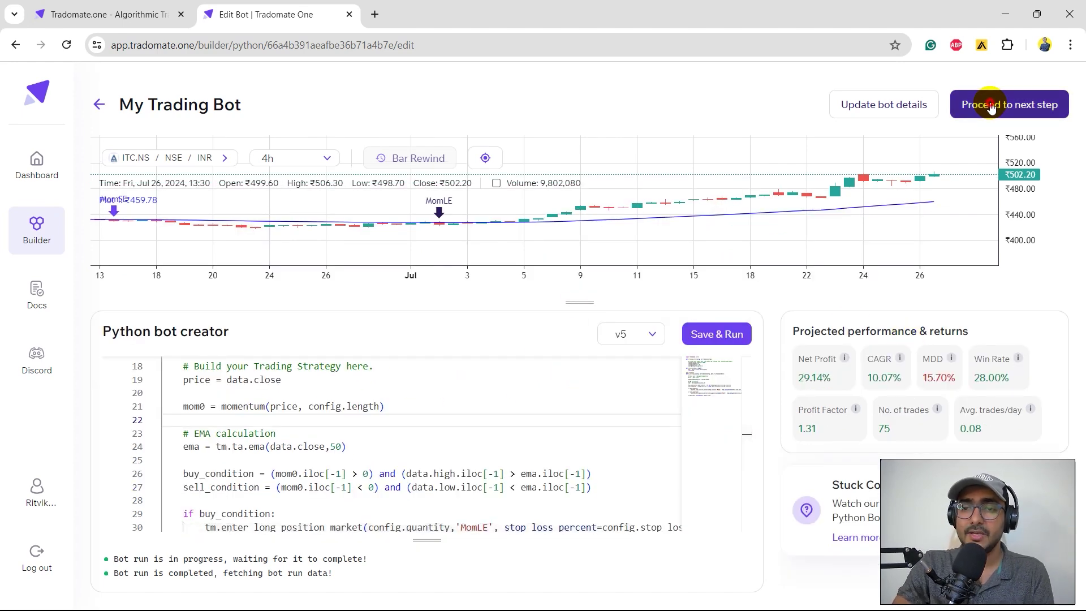
left_click(1009, 104)
Step: Open the v5 dashboard, review all risk metrics (Information Ratio 0.95), then open Scenario Analysis
left_click(650, 499)
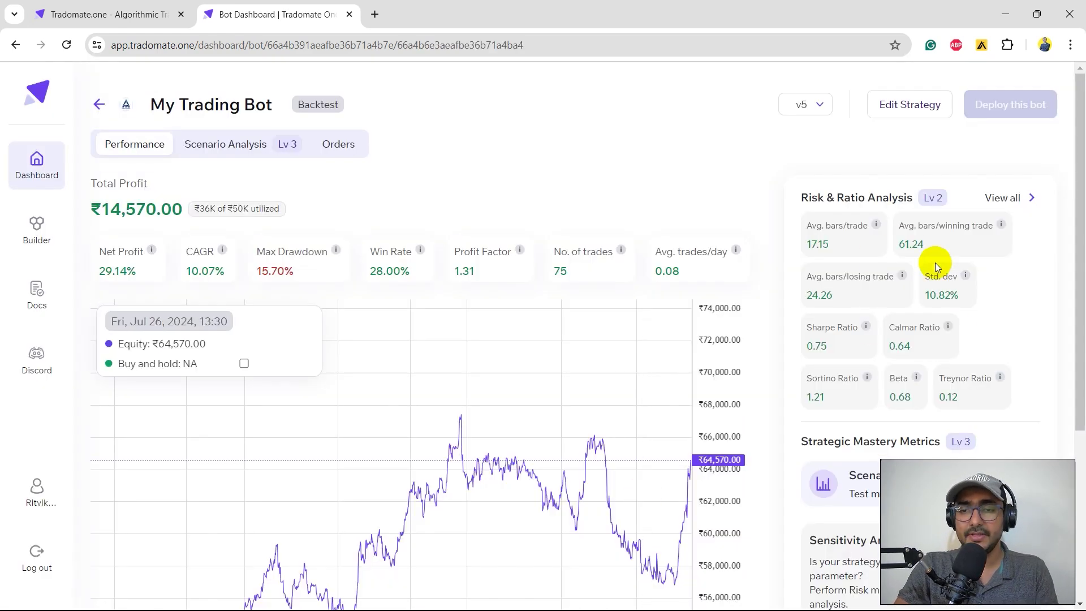
left_click(1008, 196)
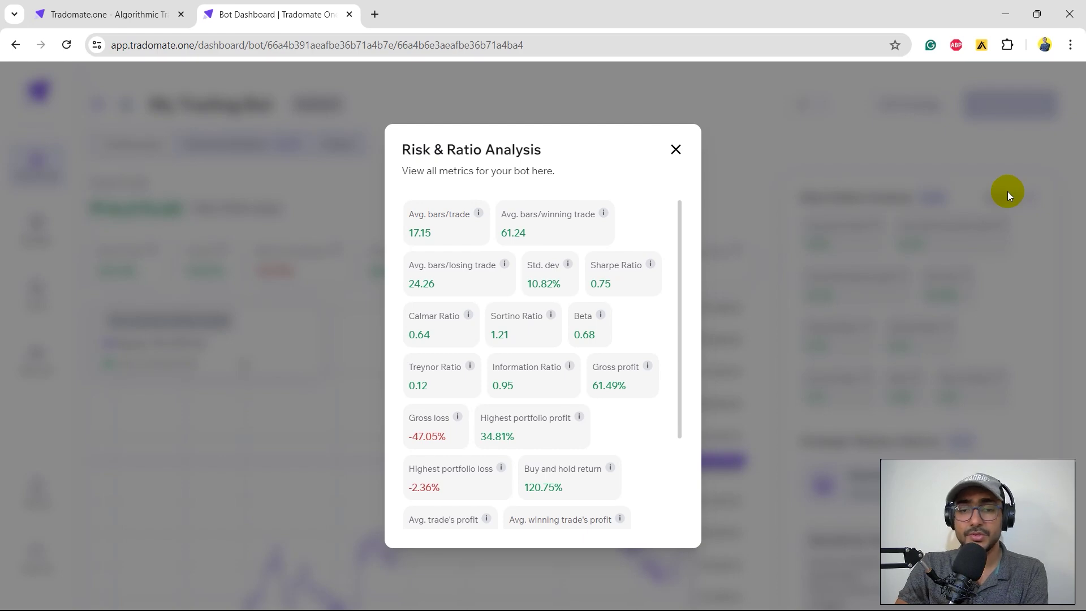
left_click(676, 149)
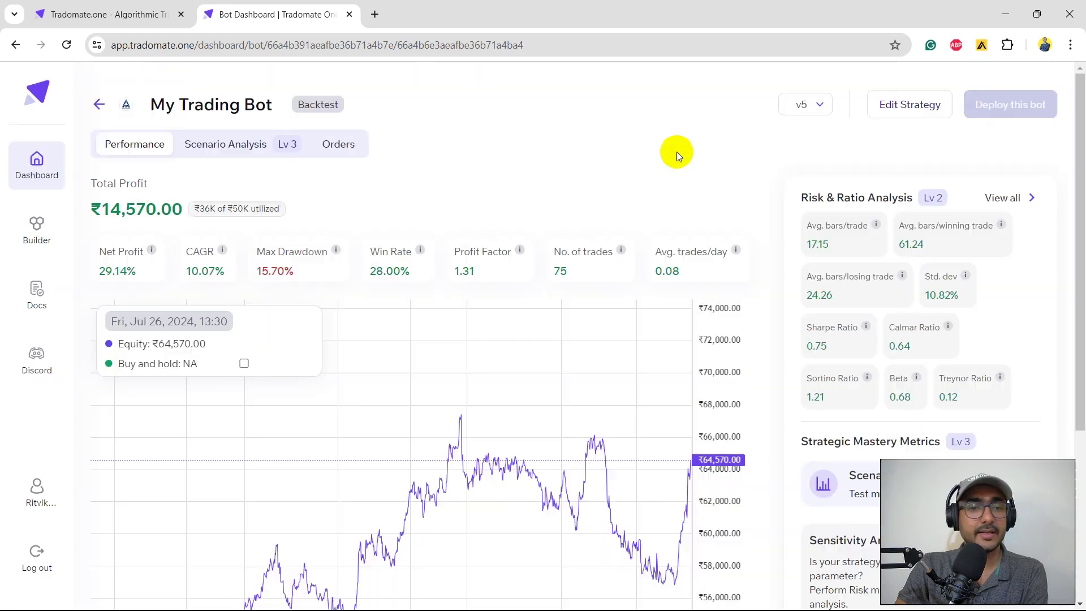
left_click(257, 144)
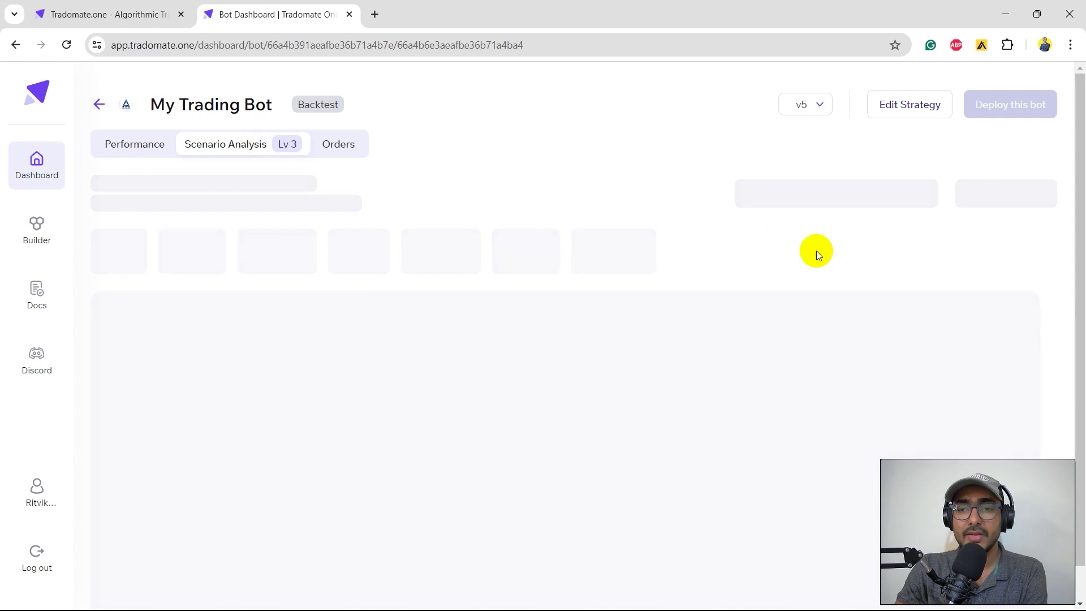
Step: Run the Market Trend scenario and review the bullish, bearish and sideways net profit split
left_click(849, 192)
left_click(804, 232)
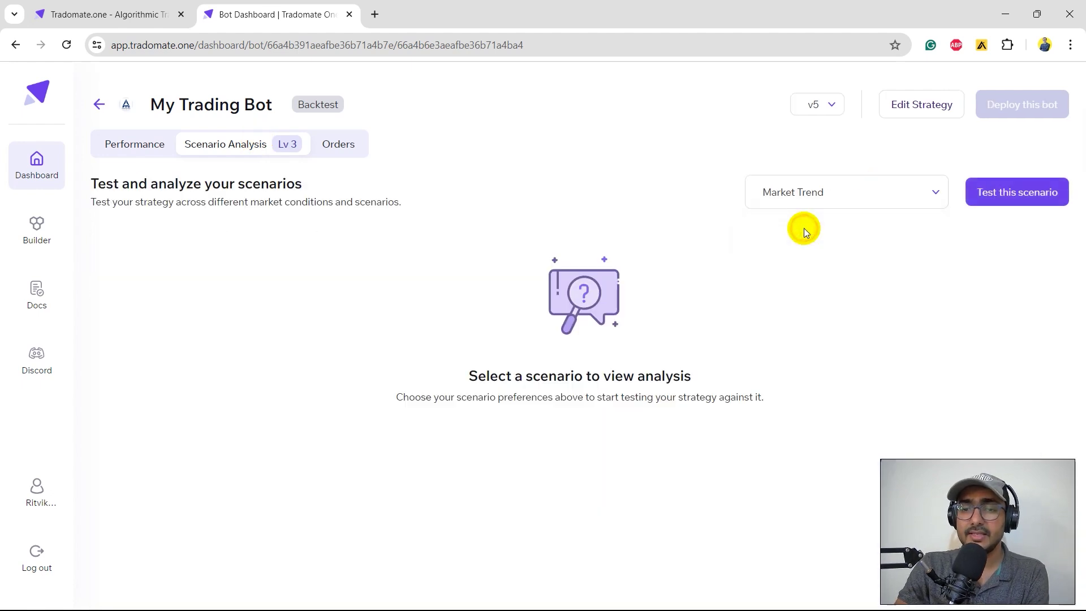
left_click(1014, 193)
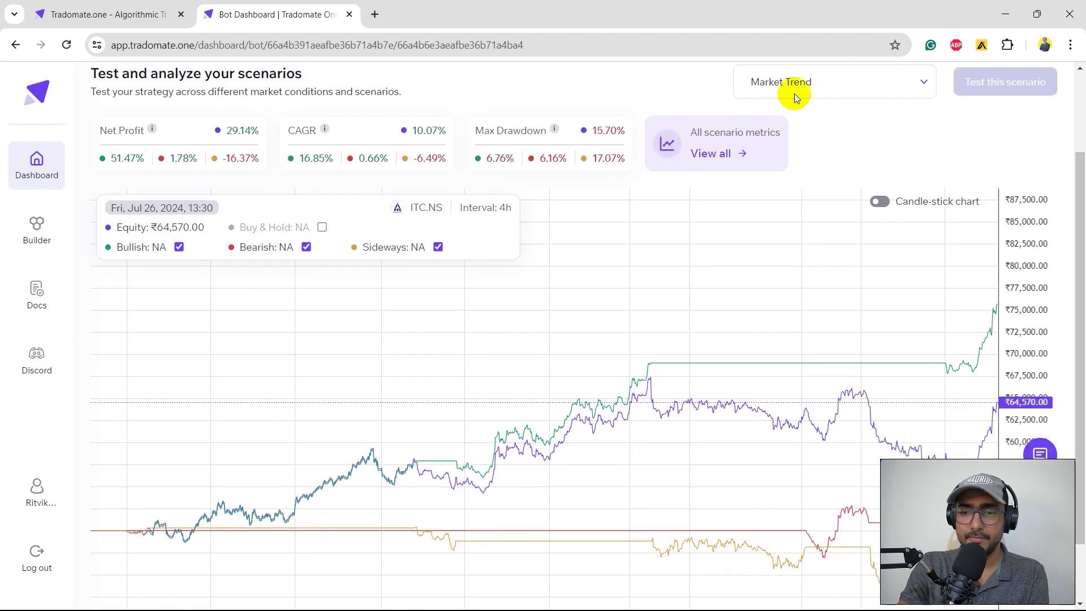
scroll(544, 340, "up", 1)
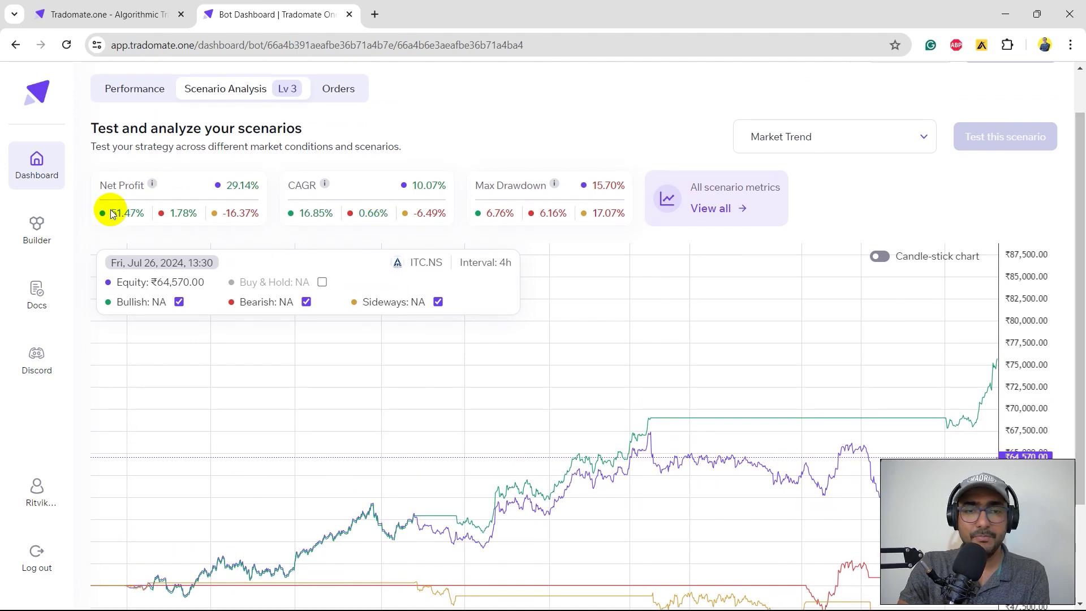
mouse_move(142, 212)
left_mouse_down()
mouse_move(113, 213)
mouse_move(264, 214)
left_mouse_up()
left_click(174, 213)
left_click(217, 213)
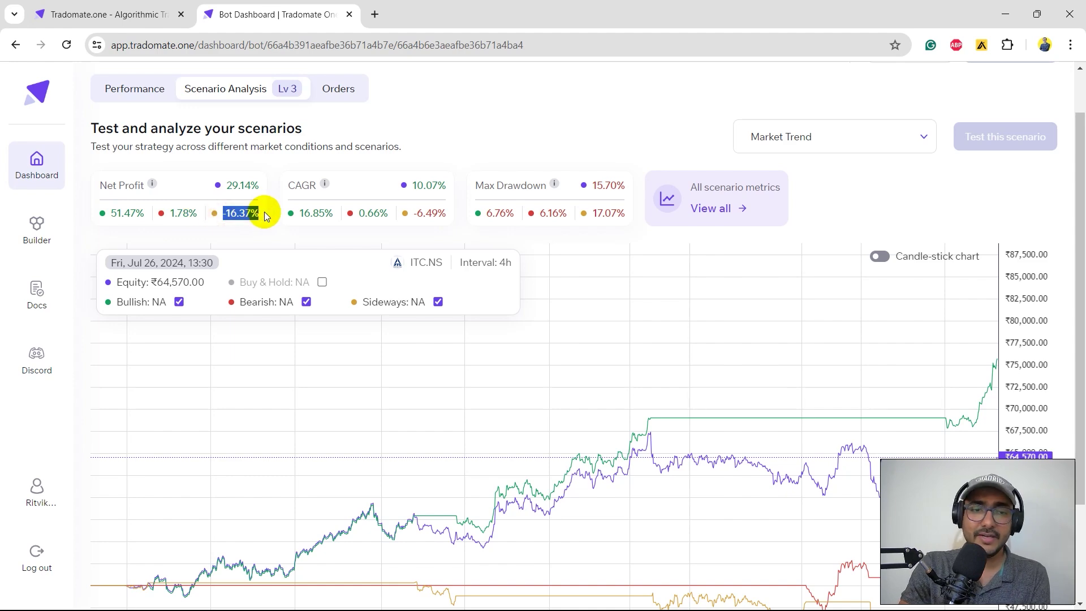
left_click(628, 174)
left_click_drag(1077, 203, 1078, 254)
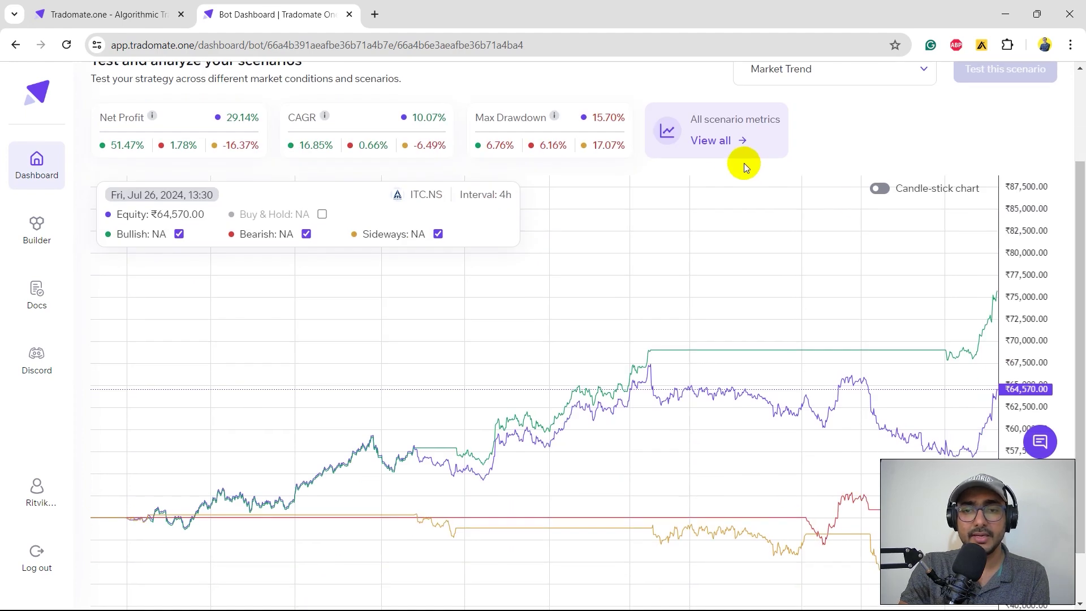
left_click(718, 144)
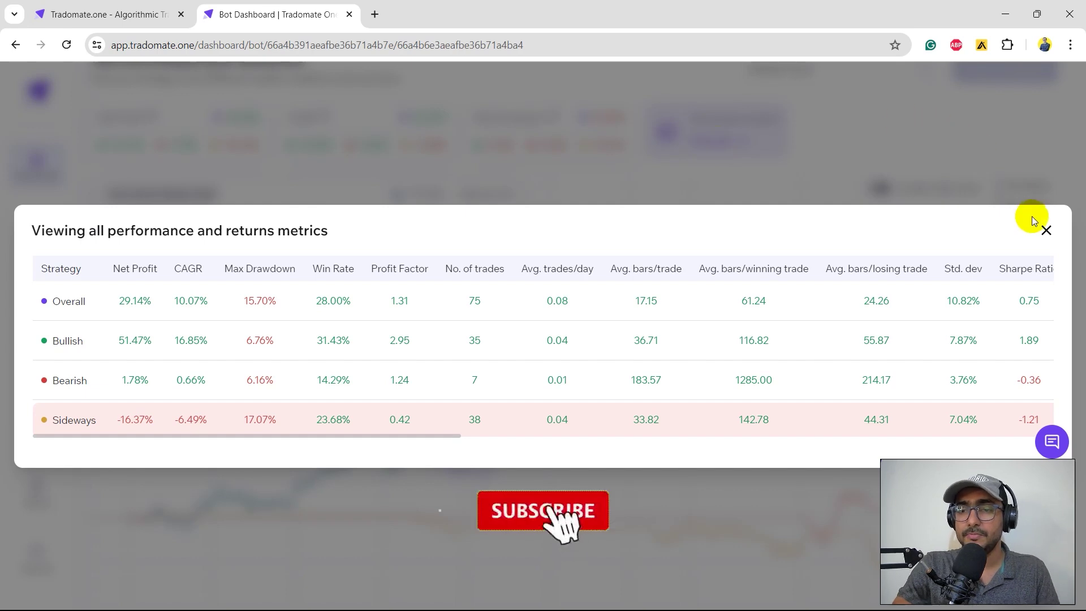
left_click(1046, 229)
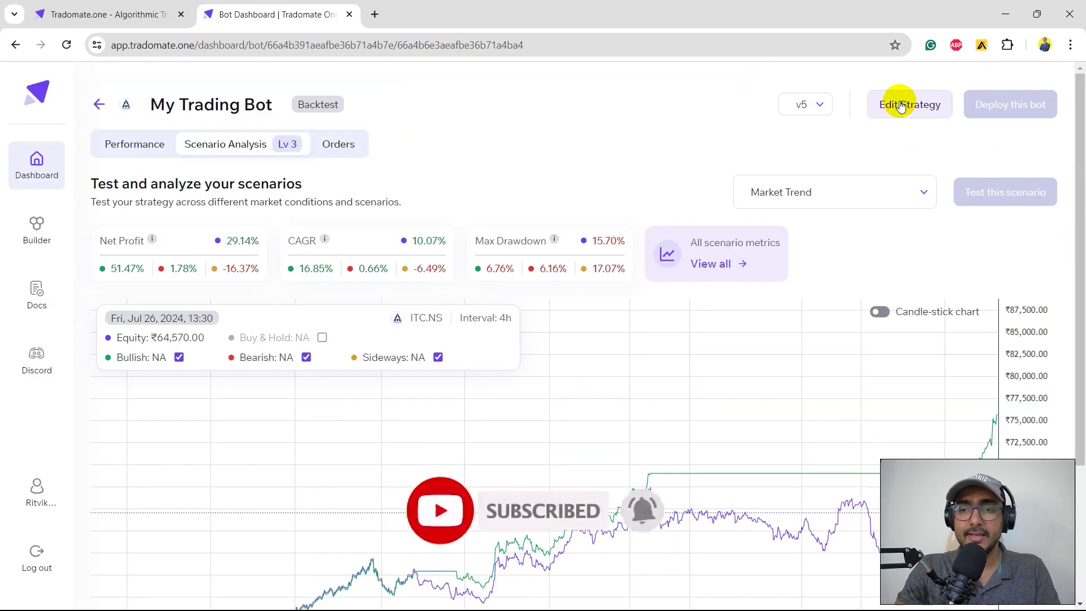
Step: In a larger code area, add sideways_candles (20) and sideways_decimal (0.005) inputs below stop loss
left_click(910, 103)
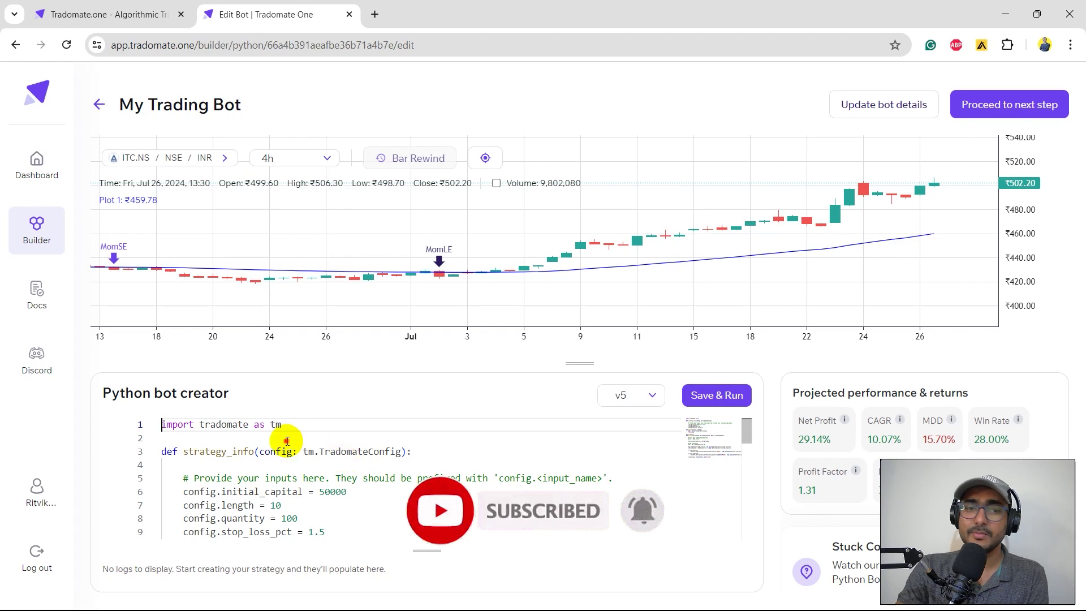
left_click_drag(576, 367, 578, 223)
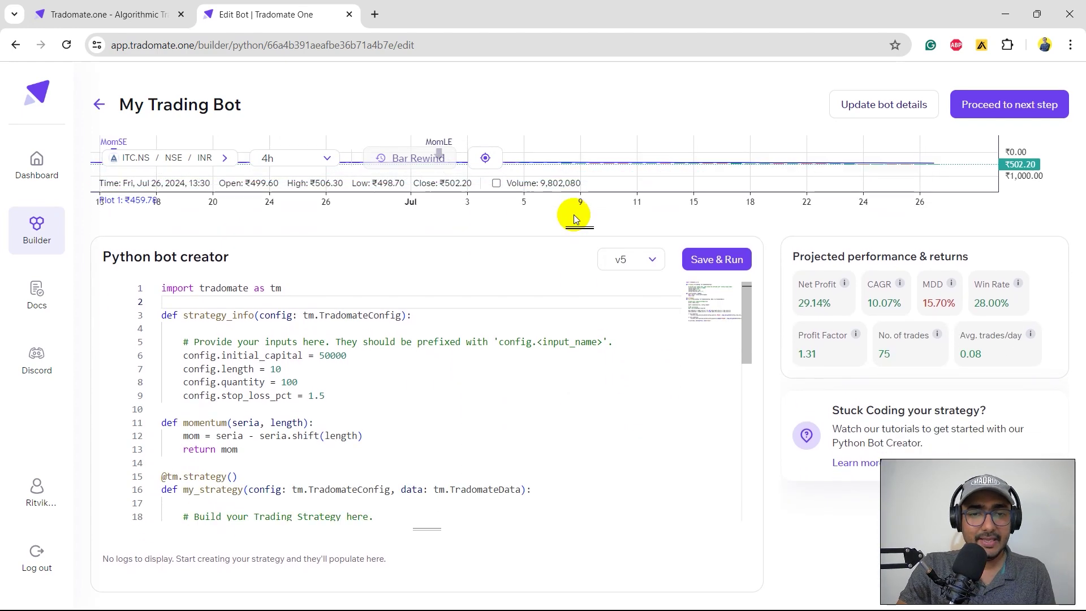
left_click(373, 385)
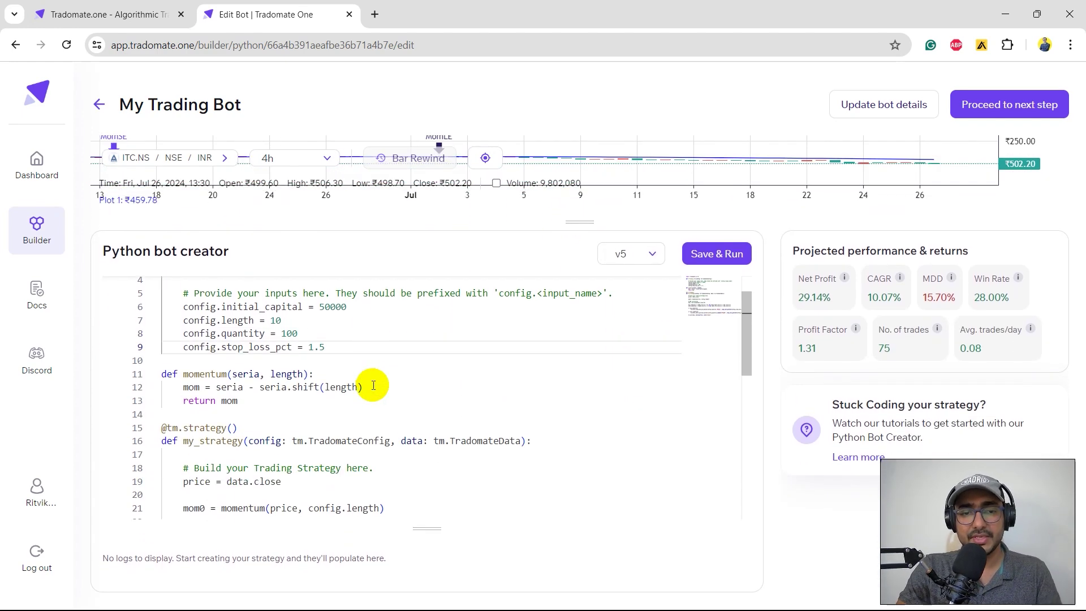
scroll(373, 386, "down", 2)
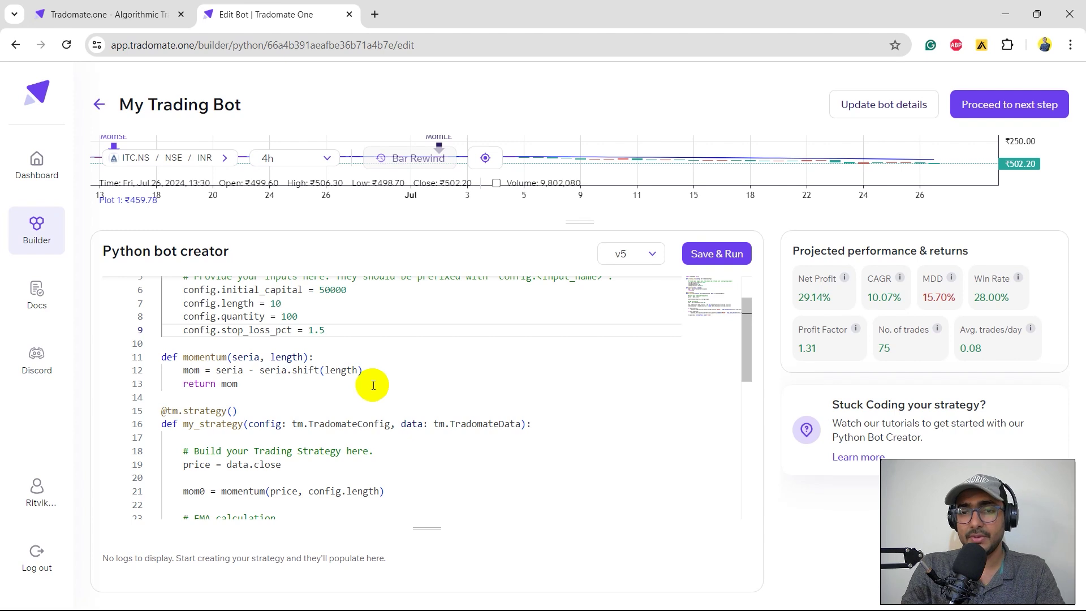
key("Return")
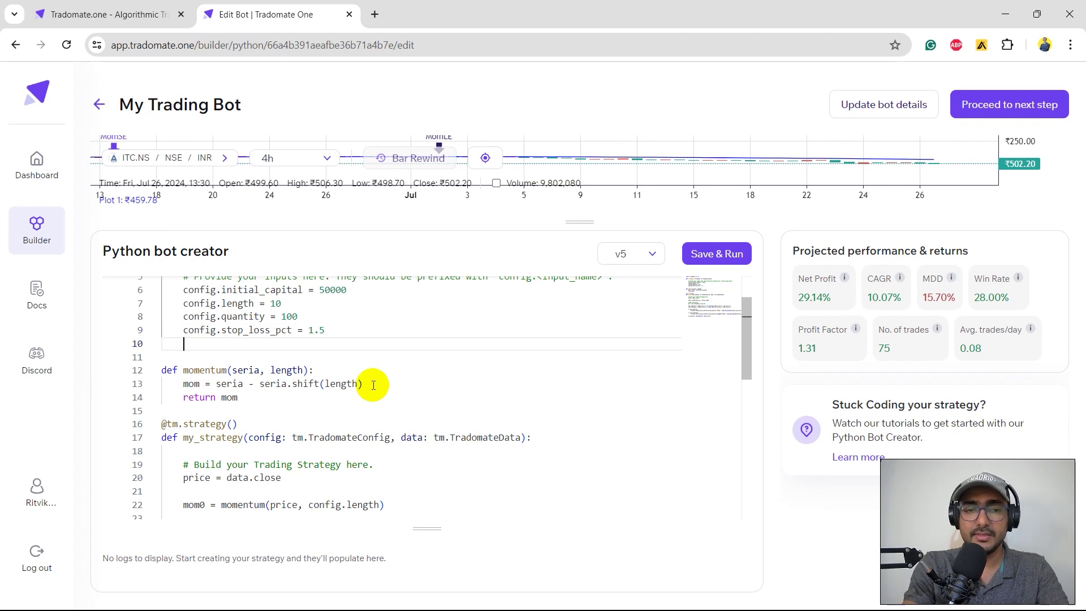
type("config.sideways_candles")
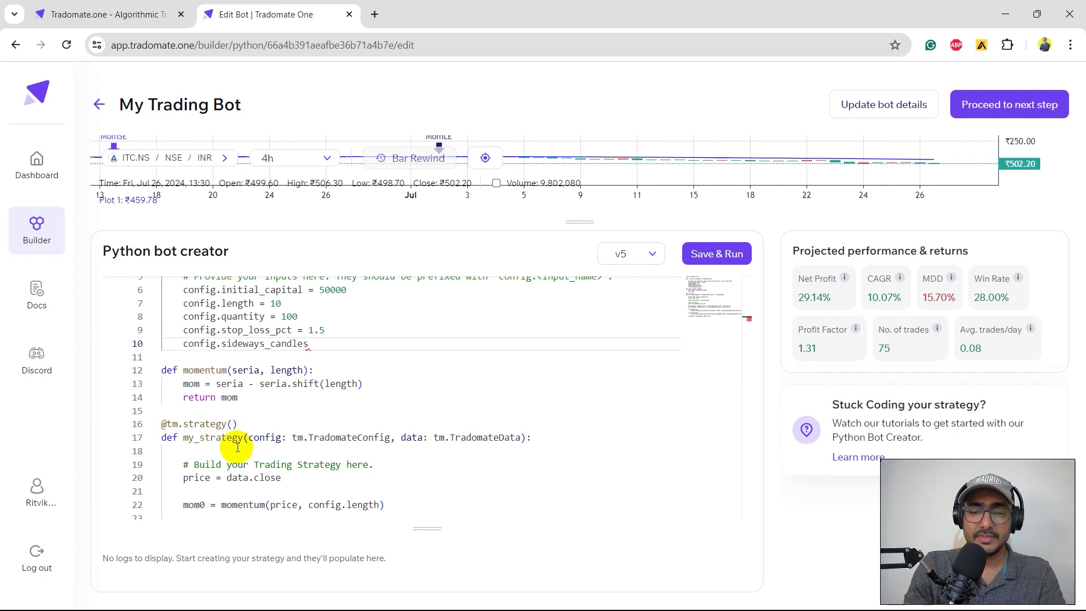
type(" = 20")
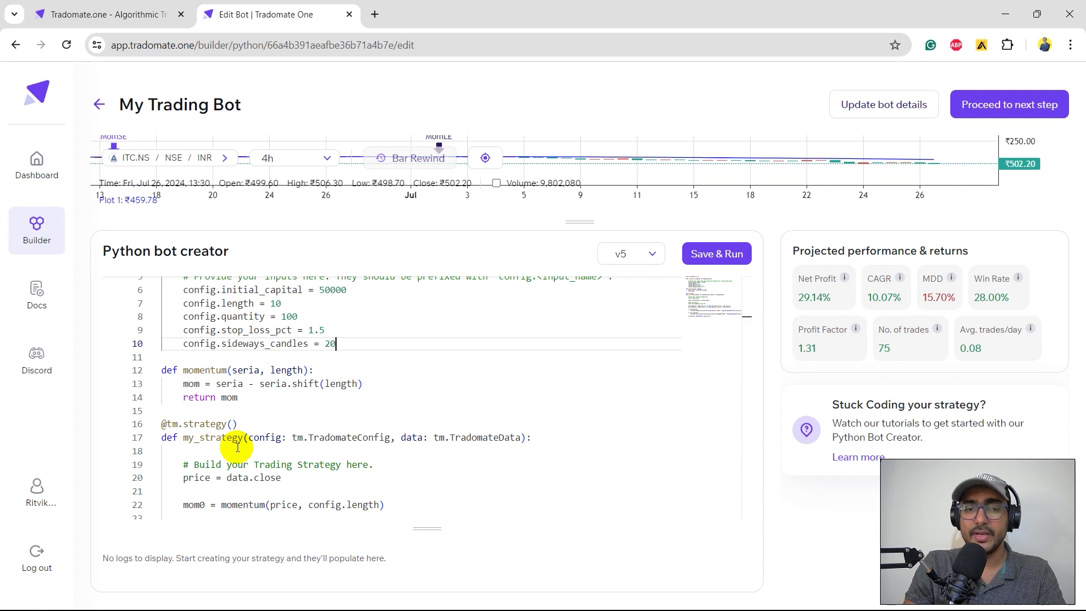
key("Return")
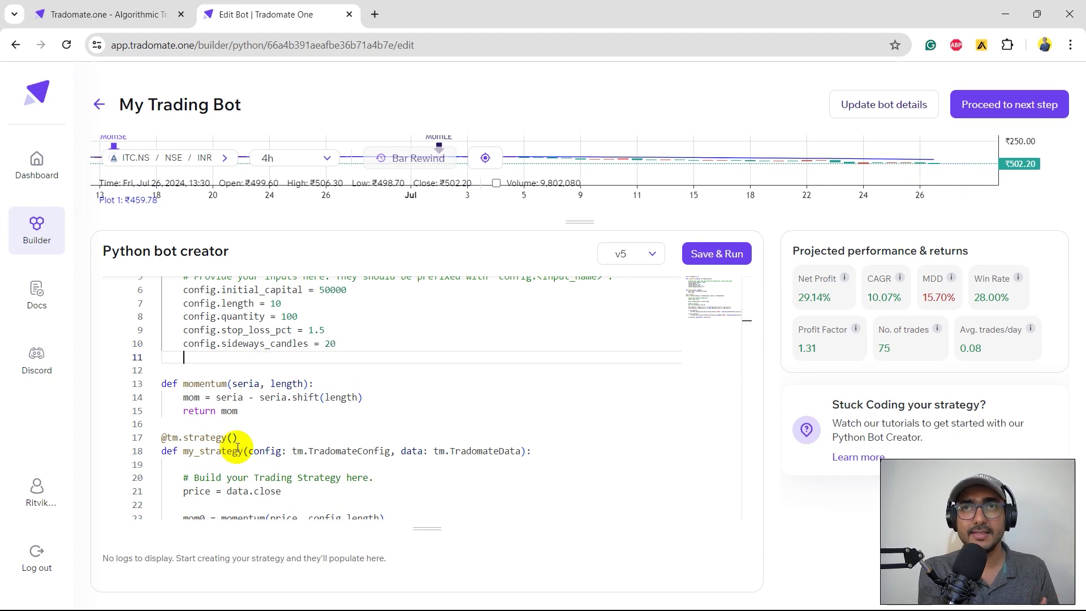
type("config.sideways_decimal = ")
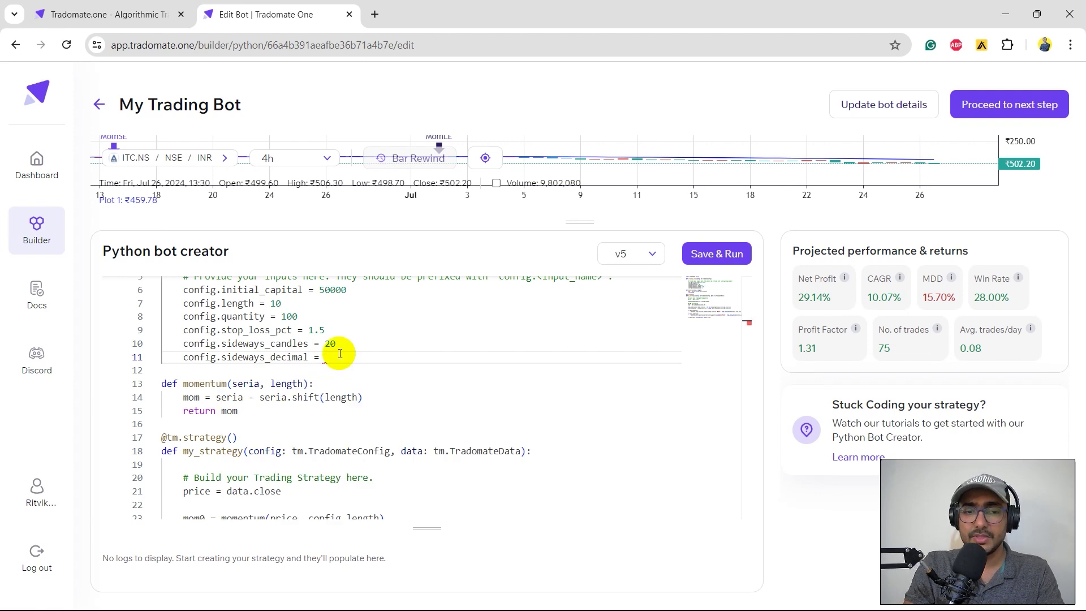
type("0.005")
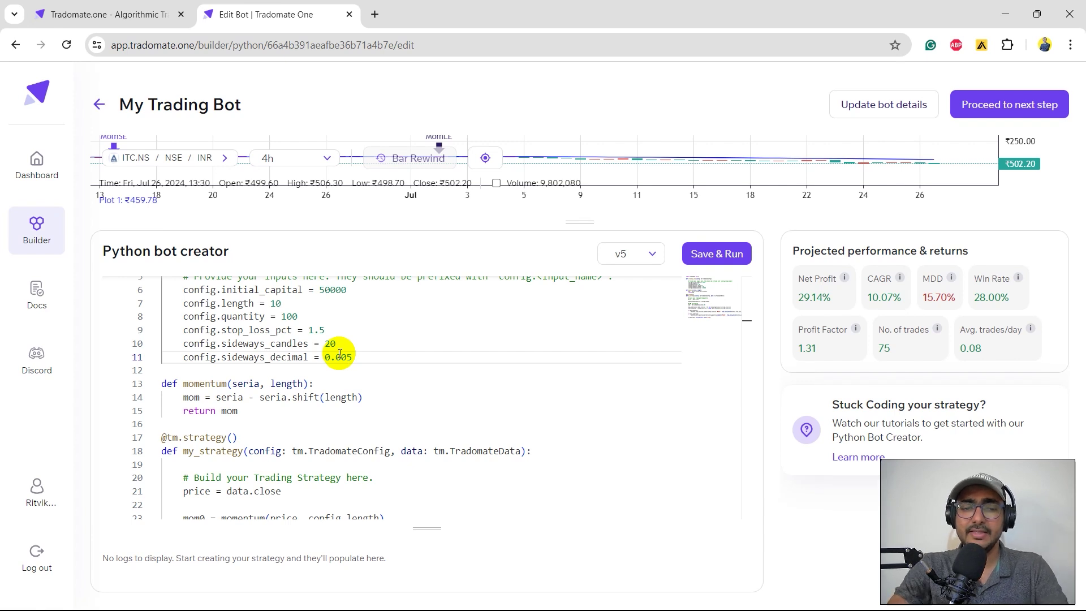
scroll(397, 370, "down", 2)
scroll(396, 371, "down", 2)
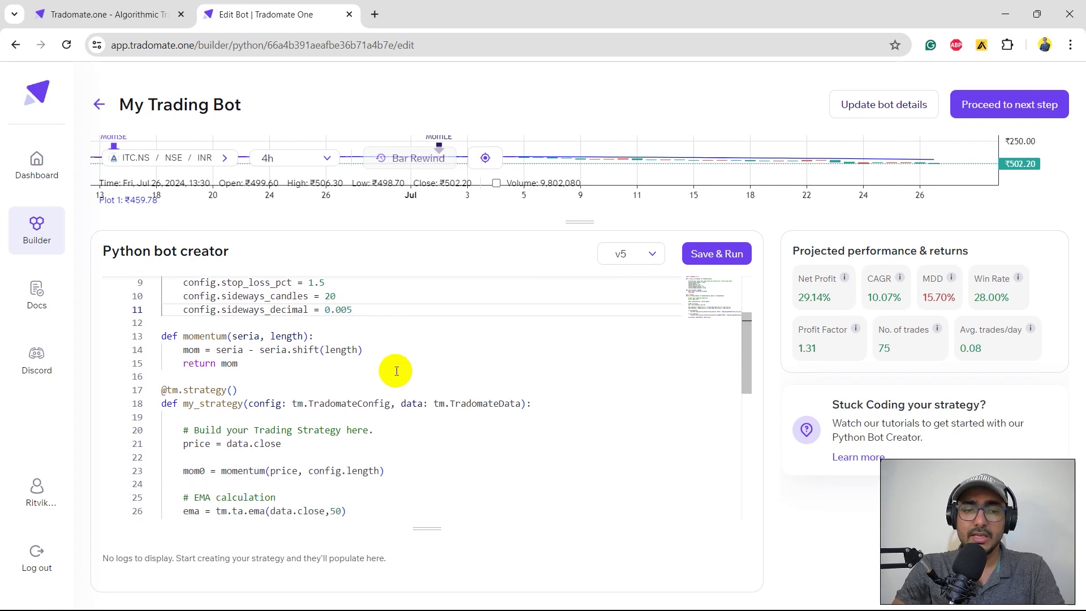
scroll(397, 371, "down", 2)
scroll(396, 372, "down", 2)
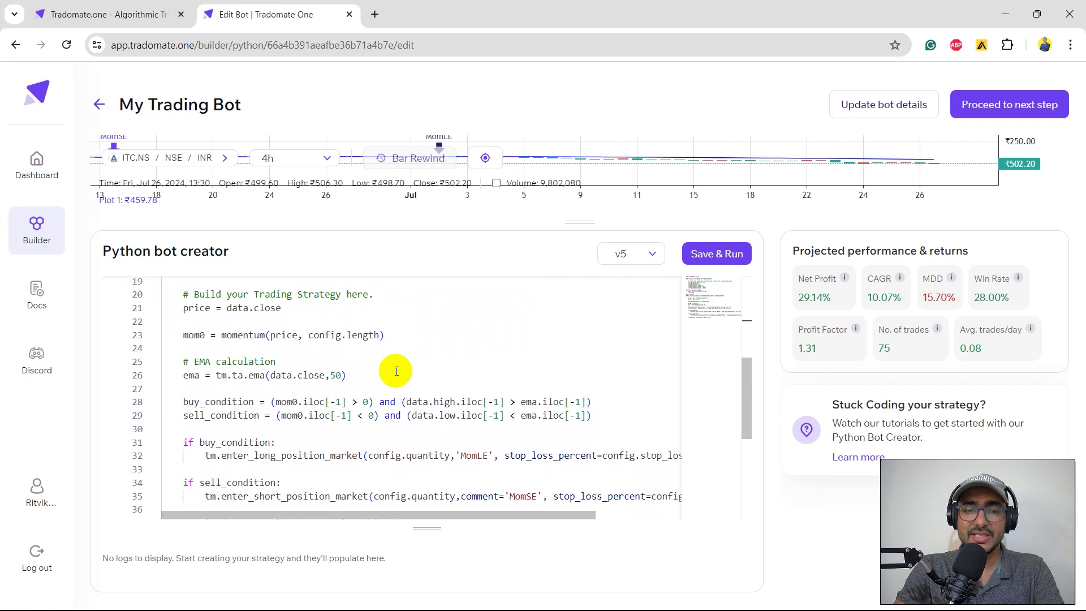
scroll(397, 371, "down", 1)
Step: Below the trade conditions, add sd_calc as the price change over sideways_candles
double_click(232, 402)
left_click(211, 416)
key("Return")
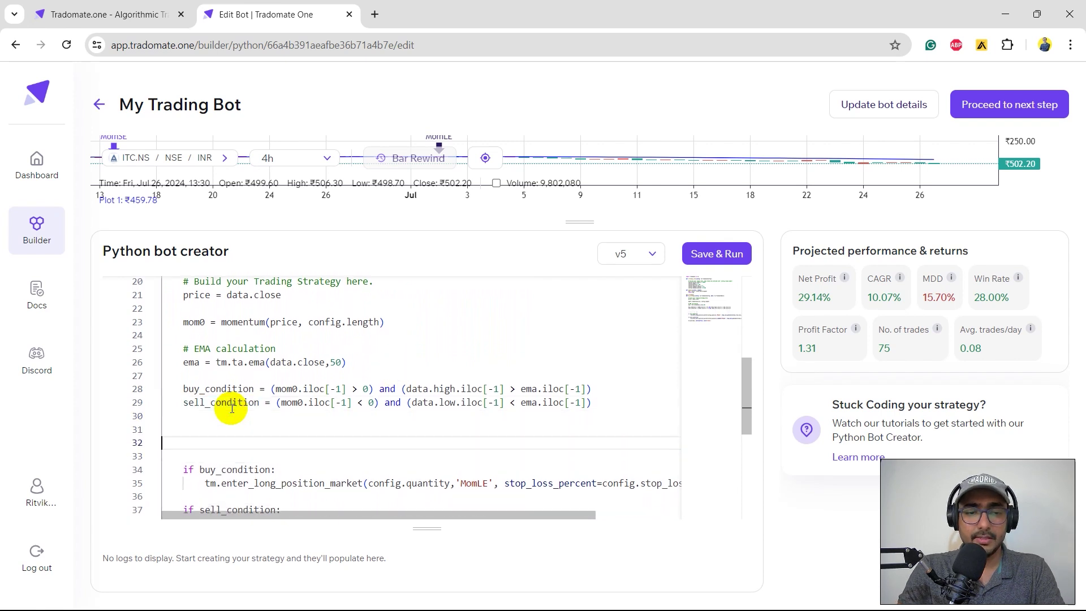
key("Return")
type("sd.")
key("BackSpace")
type("_calc = data.last_close/data.close.iloc[-config.sideways_candles] -1")
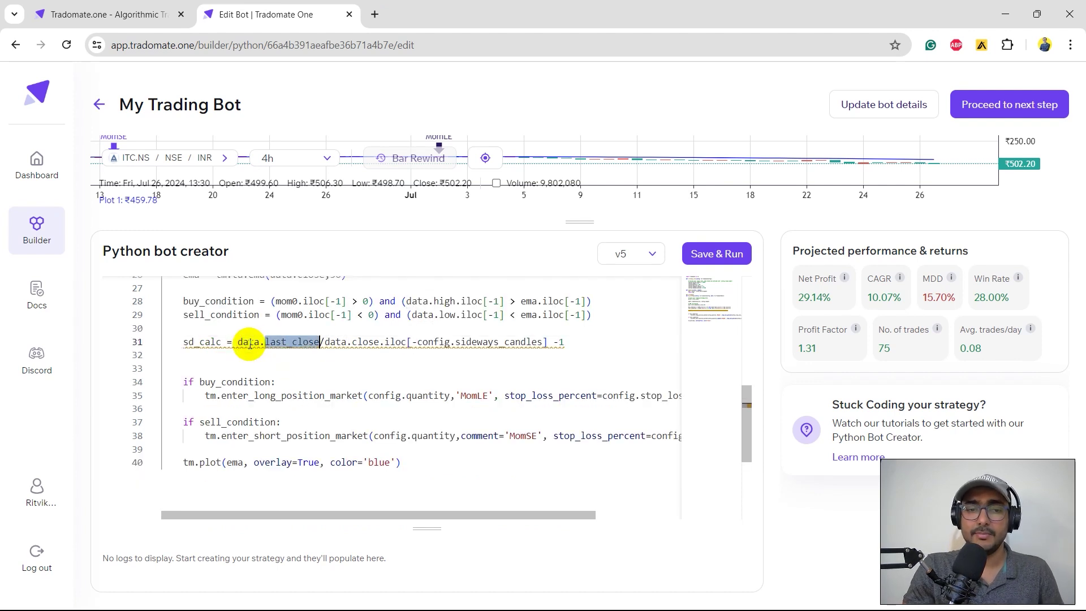
left_click(248, 341)
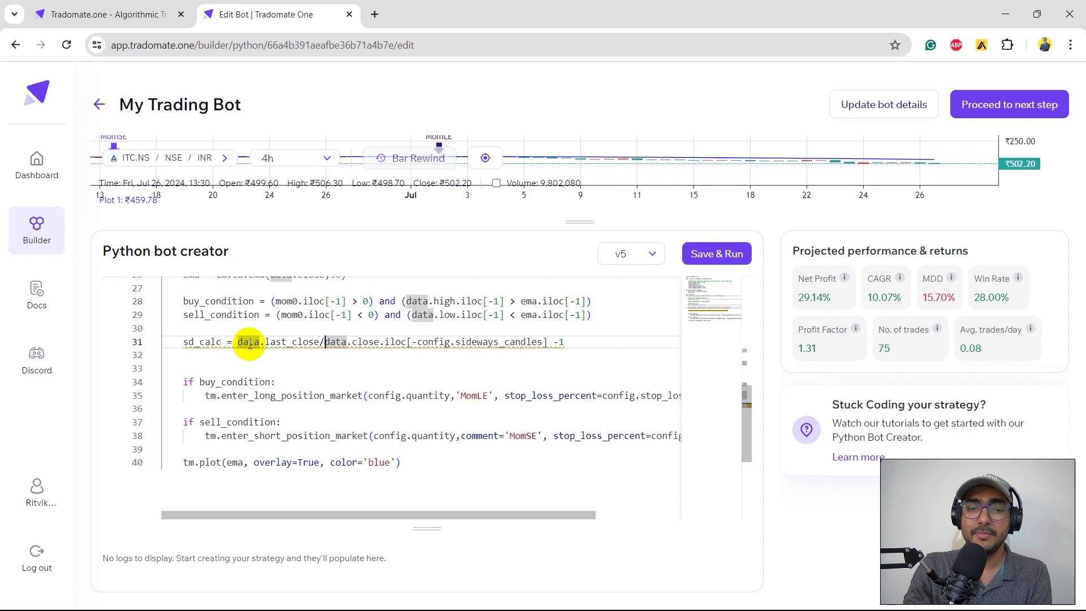
key("Left")
key("Left")
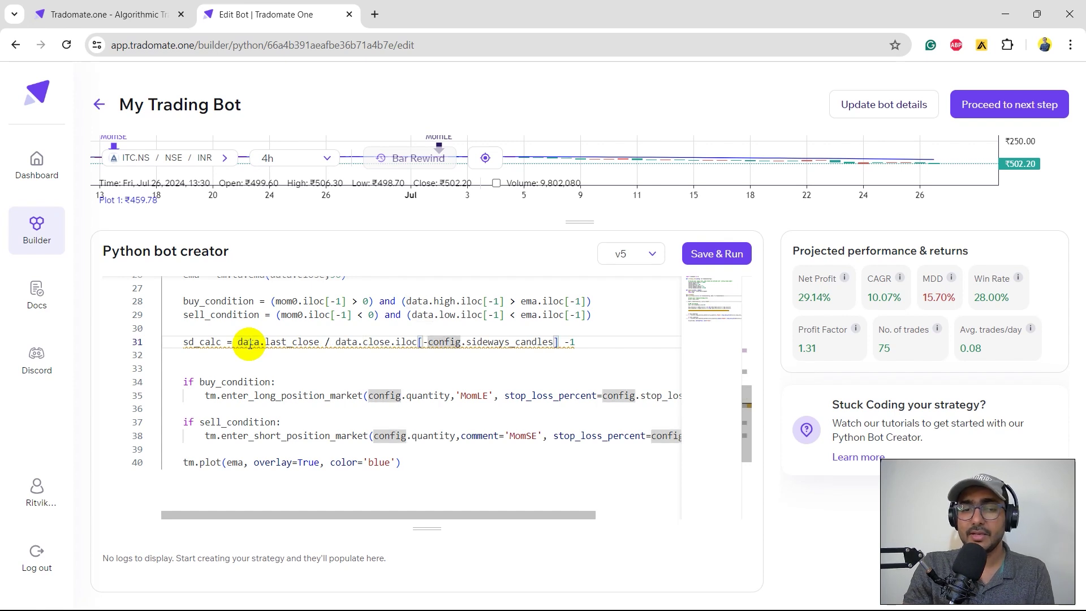
key("ctrl+shift+Right")
key("ctrl+shift+Right")
key("ctrl+shift+Right")
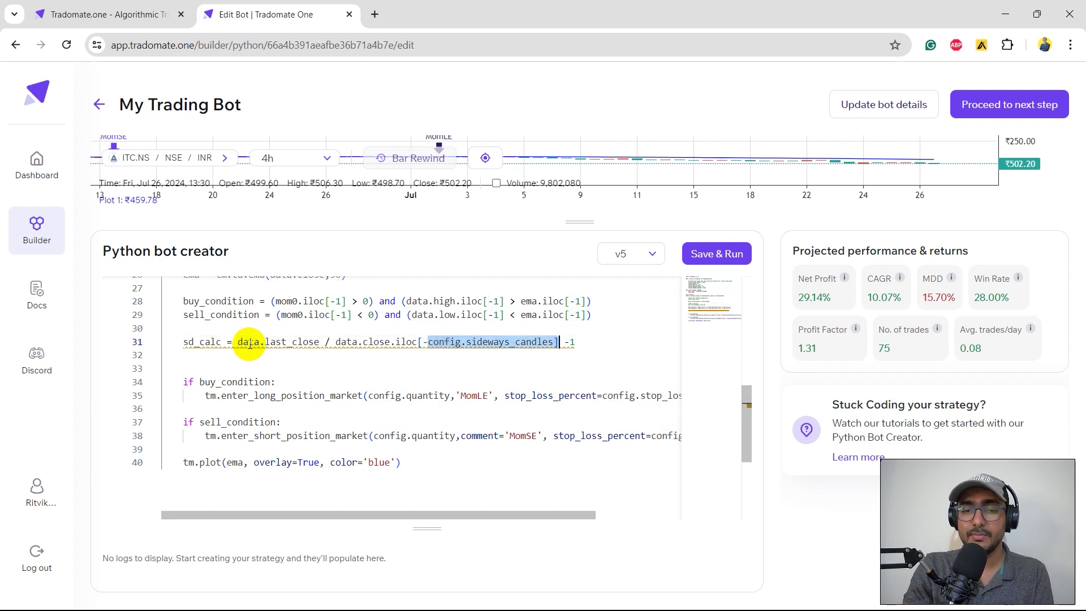
key("shift+Left")
key("shift+Left")
scroll(330, 366, "up", 3)
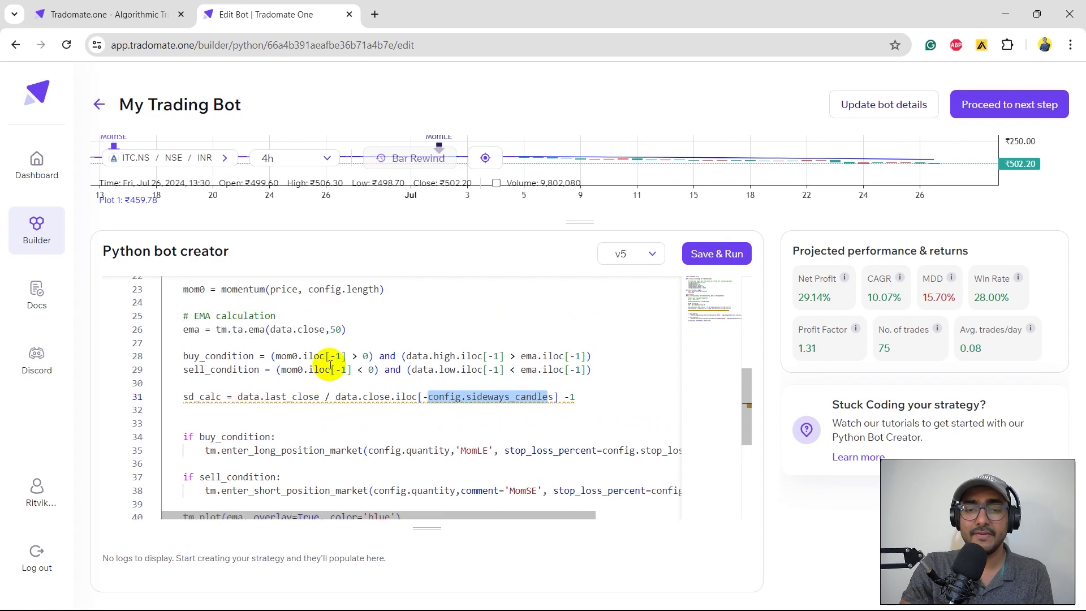
scroll(329, 365, "up", 3)
scroll(330, 365, "up", 2)
scroll(330, 365, "up", 3)
scroll(329, 365, "up", 1)
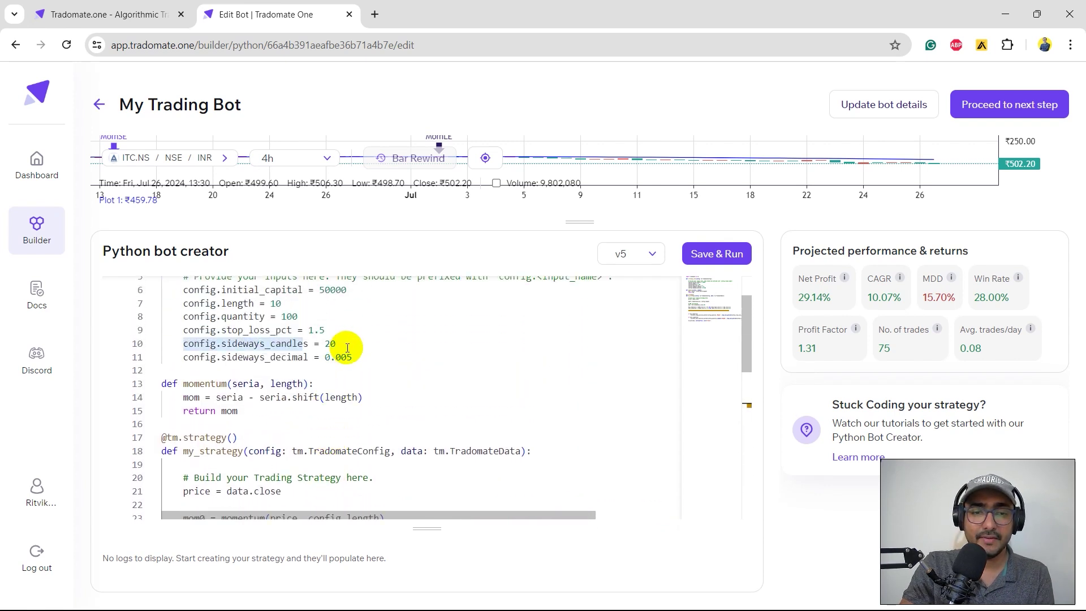
scroll(404, 398, "down", 2)
scroll(404, 399, "down", 4)
scroll(404, 397, "down", 2)
left_click_drag(238, 388, 559, 388)
left_click(320, 387)
key("shift+Right")
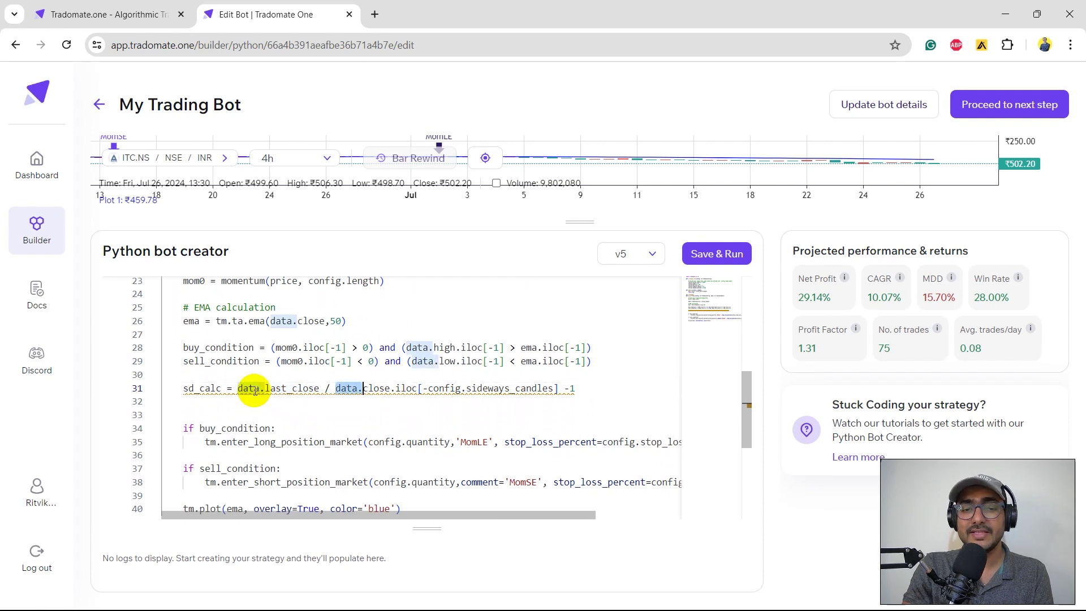
key("End")
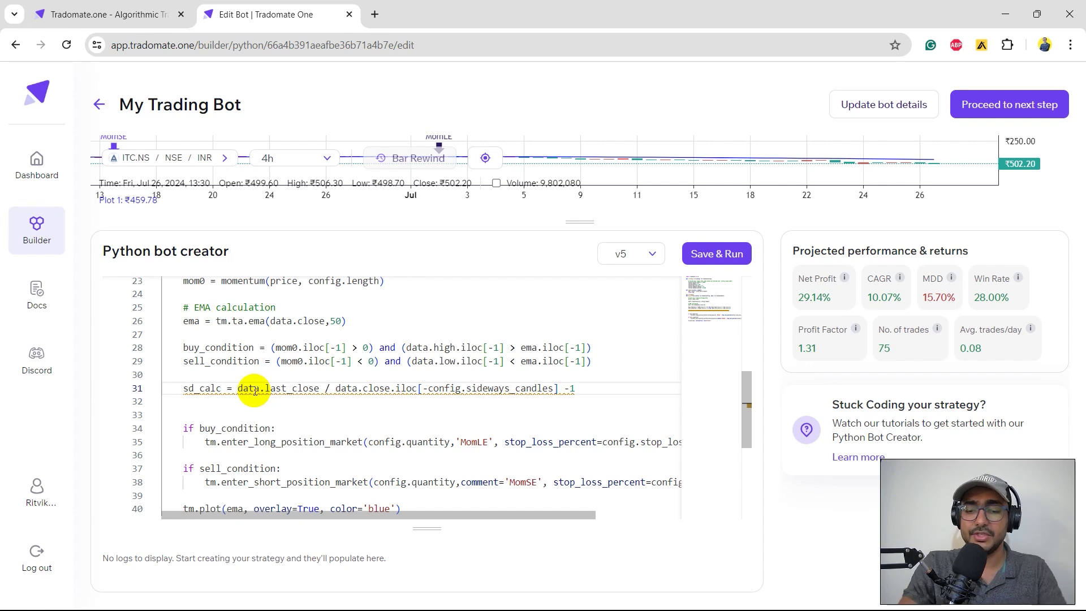
Step: Add the sideways flag: sd_calc above sideways_decimal or below -sideways_decimal
key("Return")
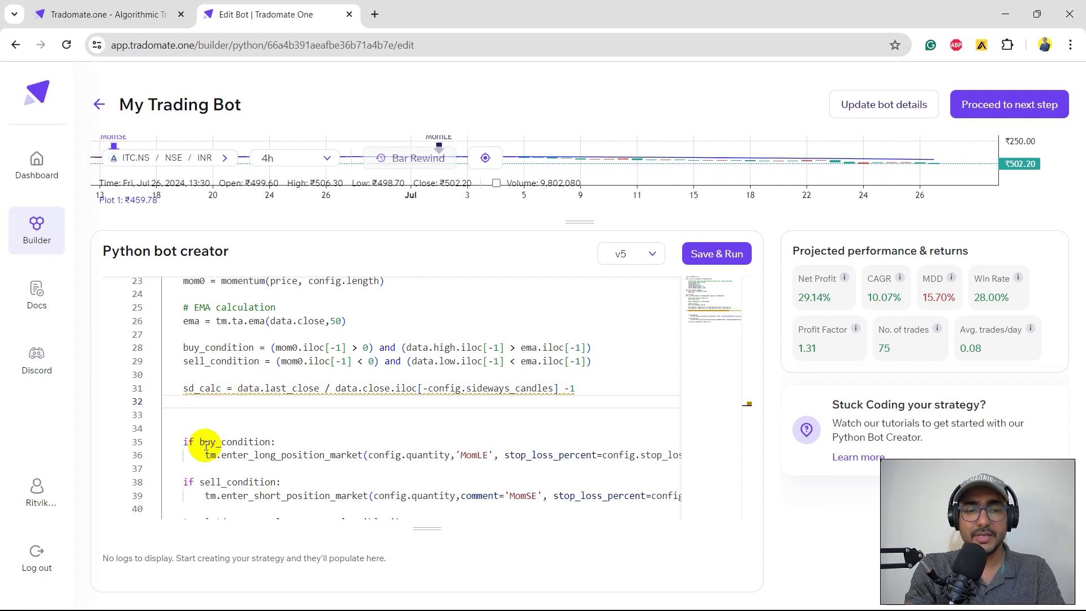
type("sideways = ")
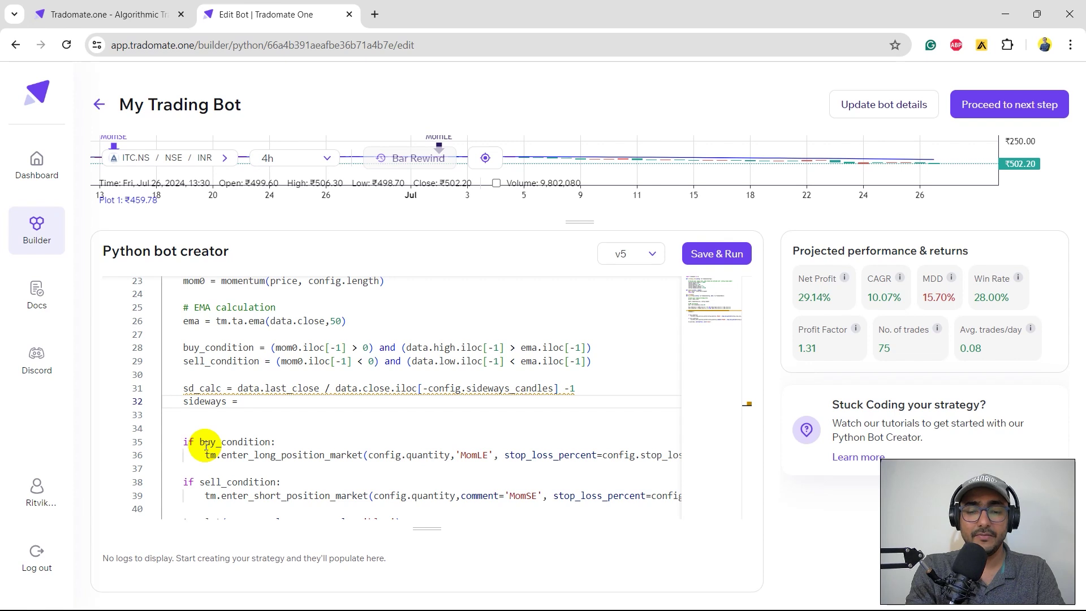
type("(sd_calc > config.sideways_decimal")
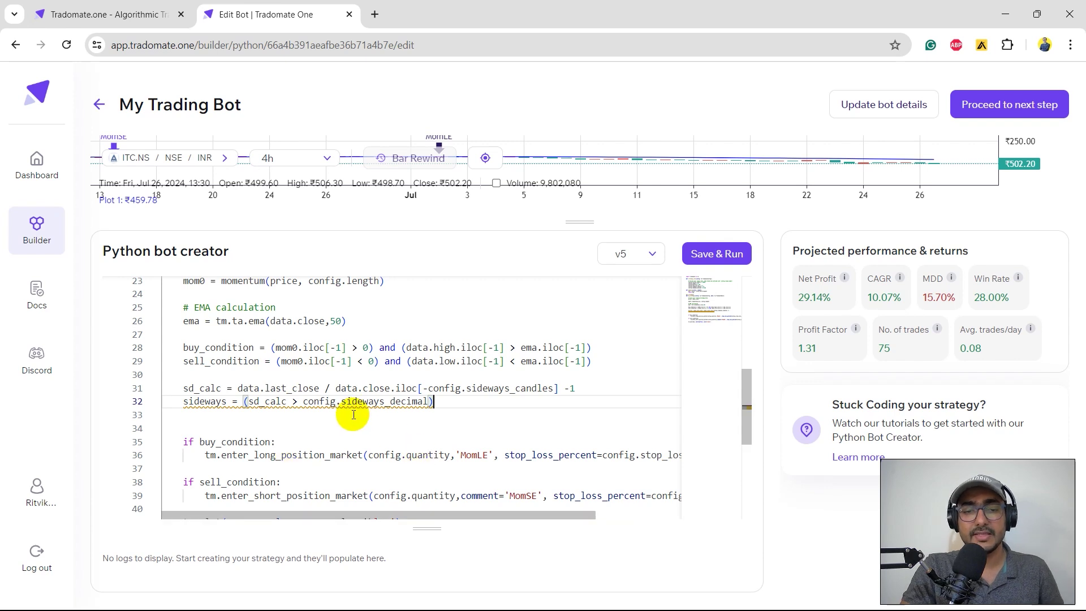
scroll(352, 413, "up", 3)
scroll(352, 383, "up", 3)
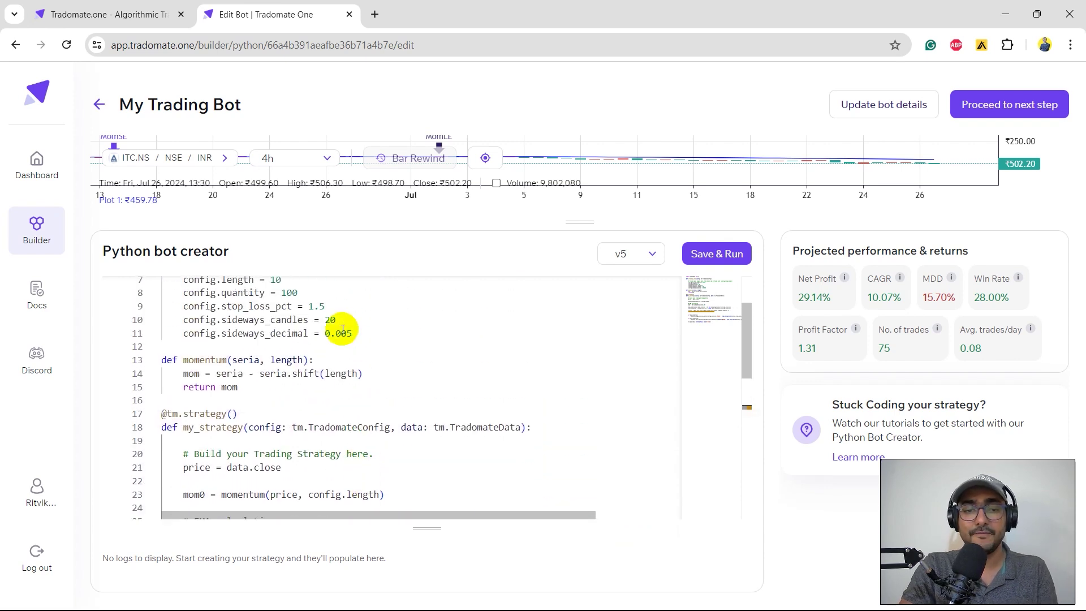
scroll(390, 425, "down", 3)
scroll(391, 424, "down", 3)
left_click(456, 413)
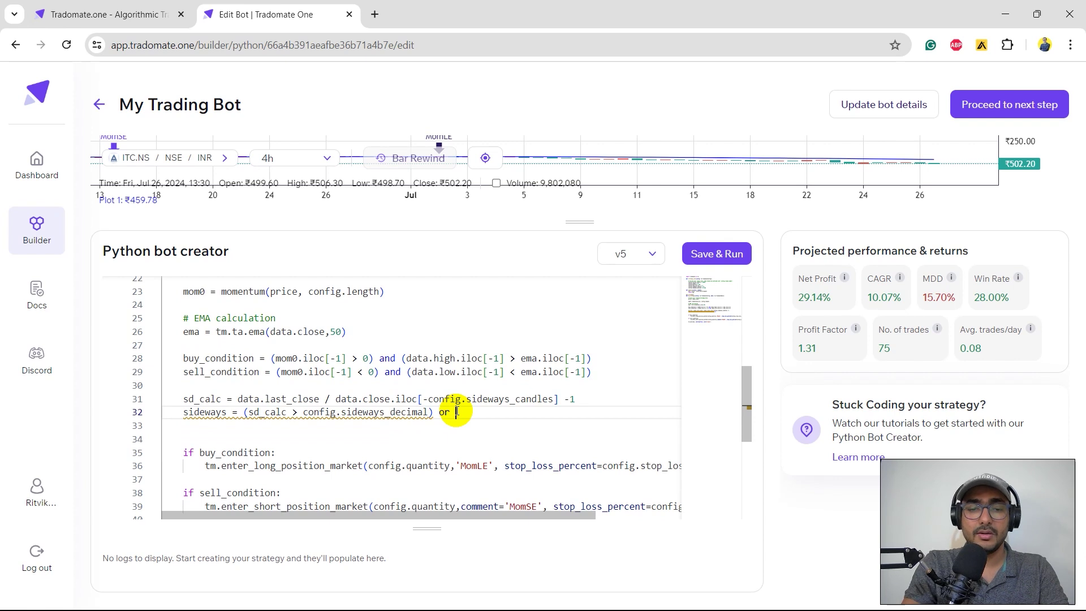
key("ctrl+shift+Left")
key("ctrl+shift+Left")
key("ctrl+shift+Left")
key("ctrl+c")
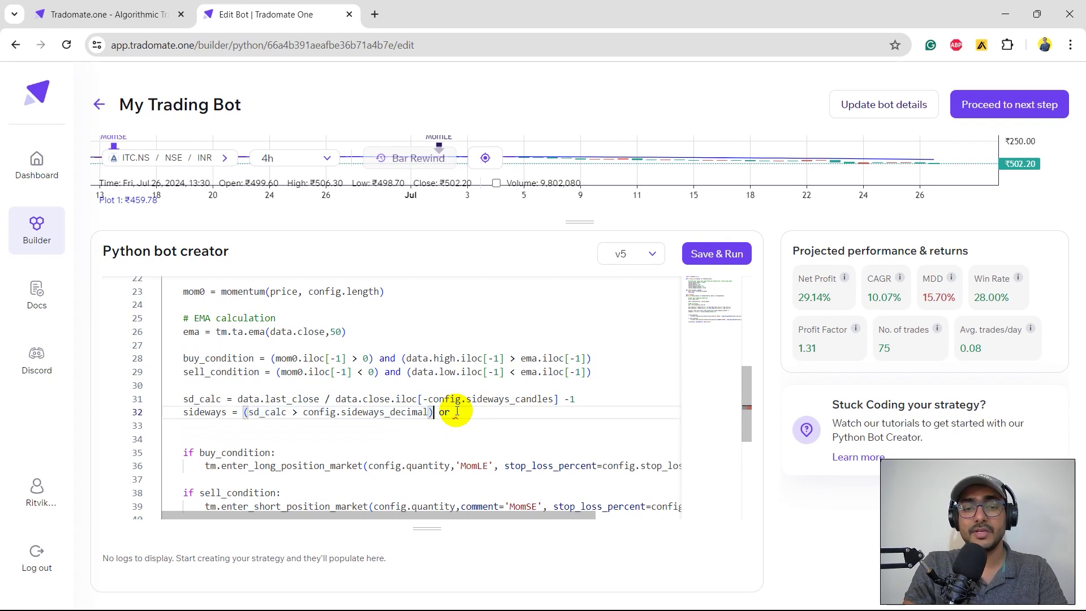
key("End")
key("ctrl+v")
left_click(513, 411)
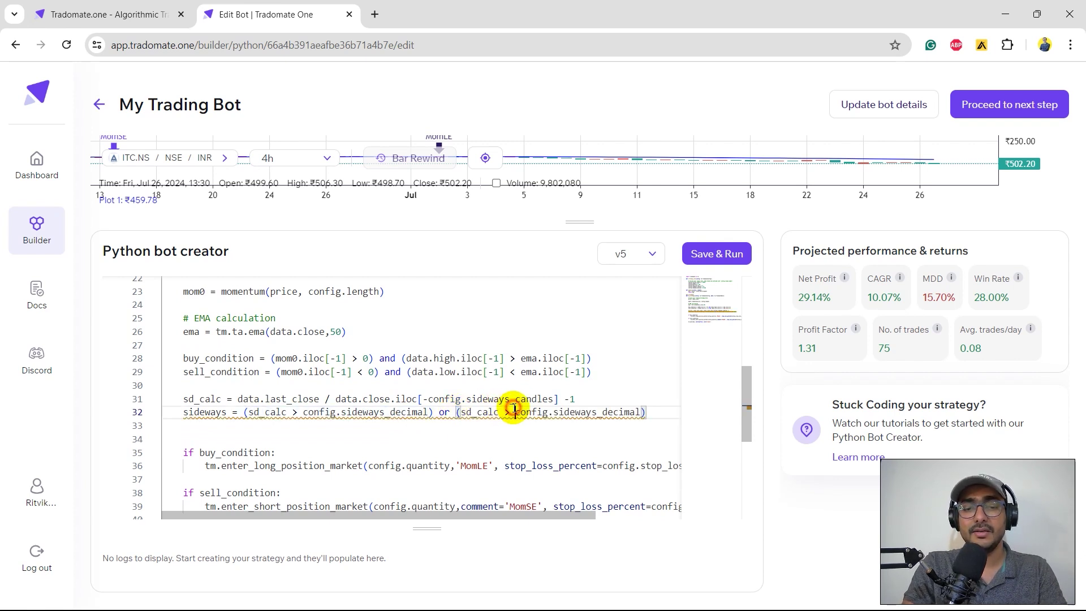
key("BackSpace")
type("< ")
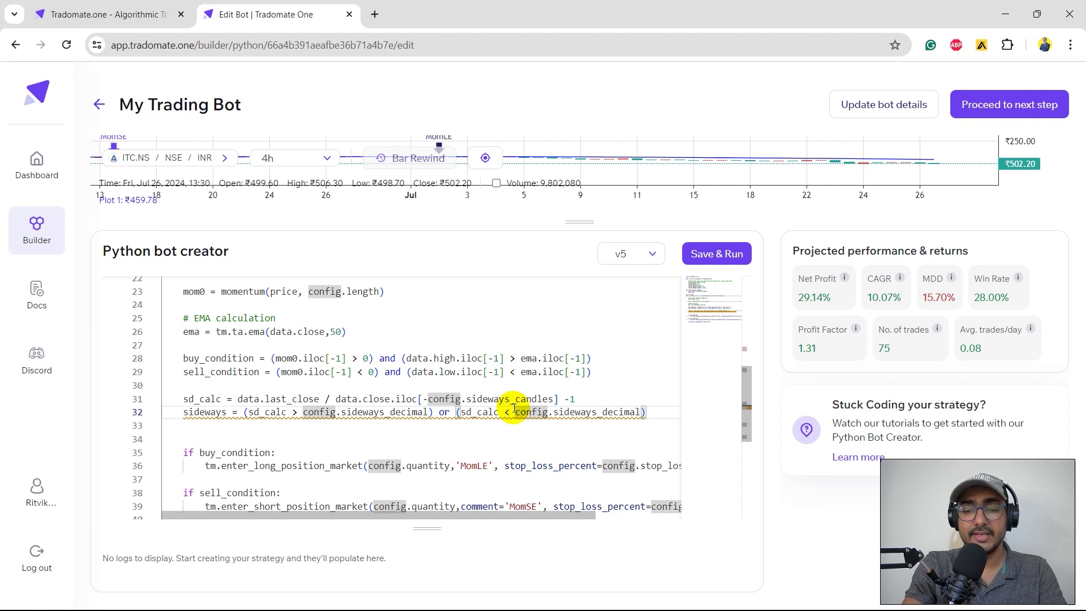
type("-")
key("Down")
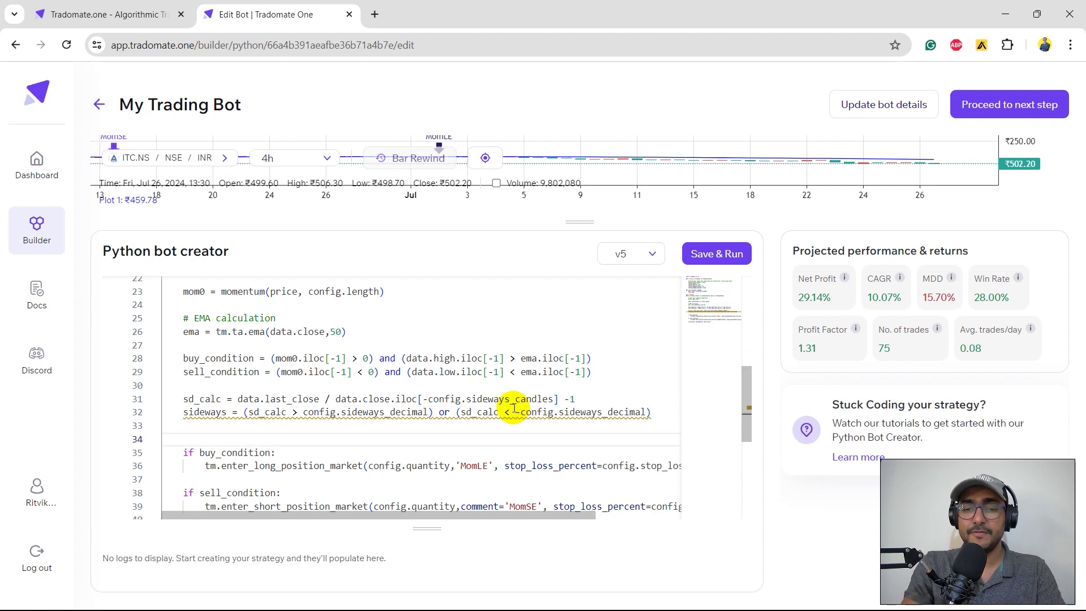
key("Delete")
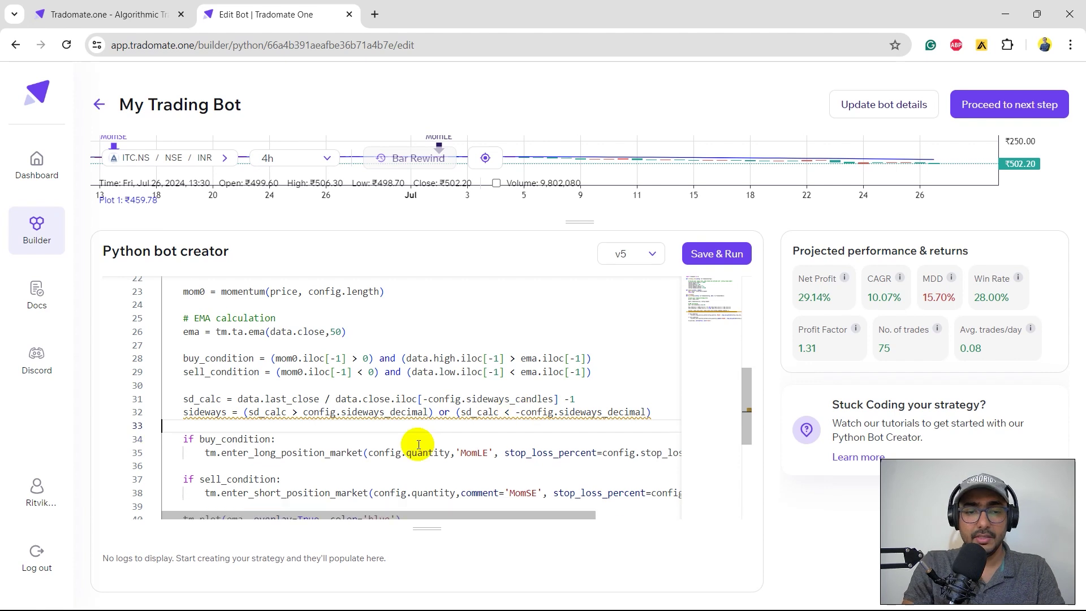
scroll(417, 444, "down", 2)
scroll(417, 444, "down", 1)
Step: Append 'and not sideways' to both the long and the short entry conditions
double_click(234, 382)
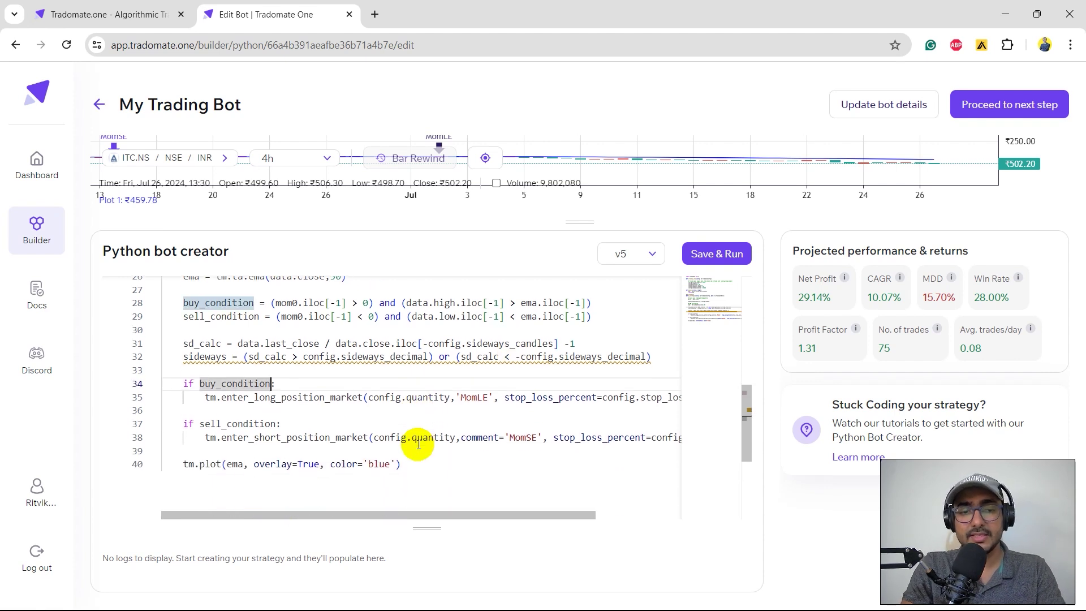
type("and not side")
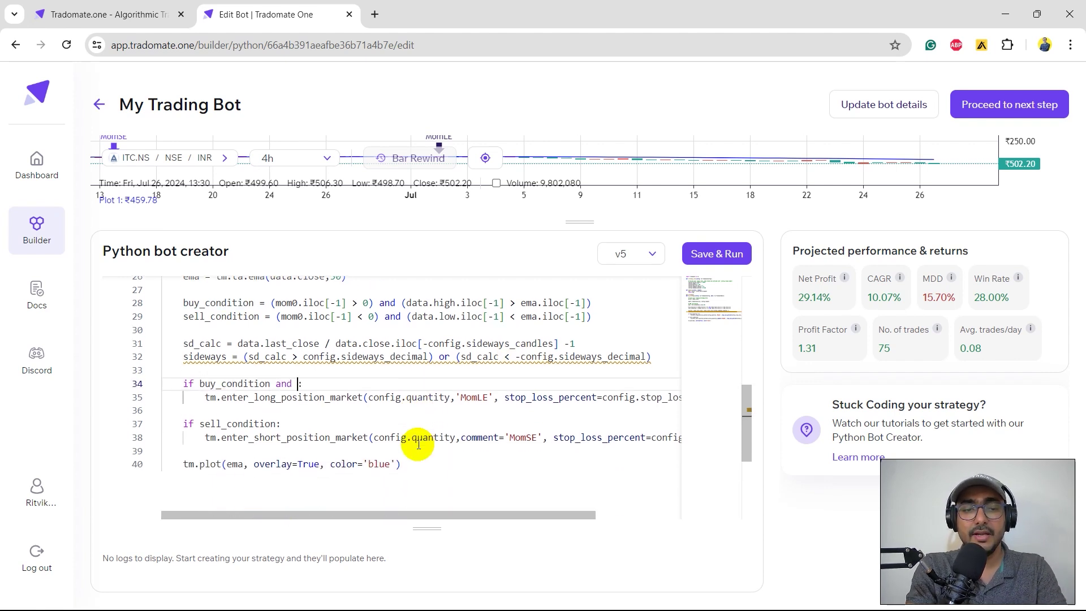
key("Tab")
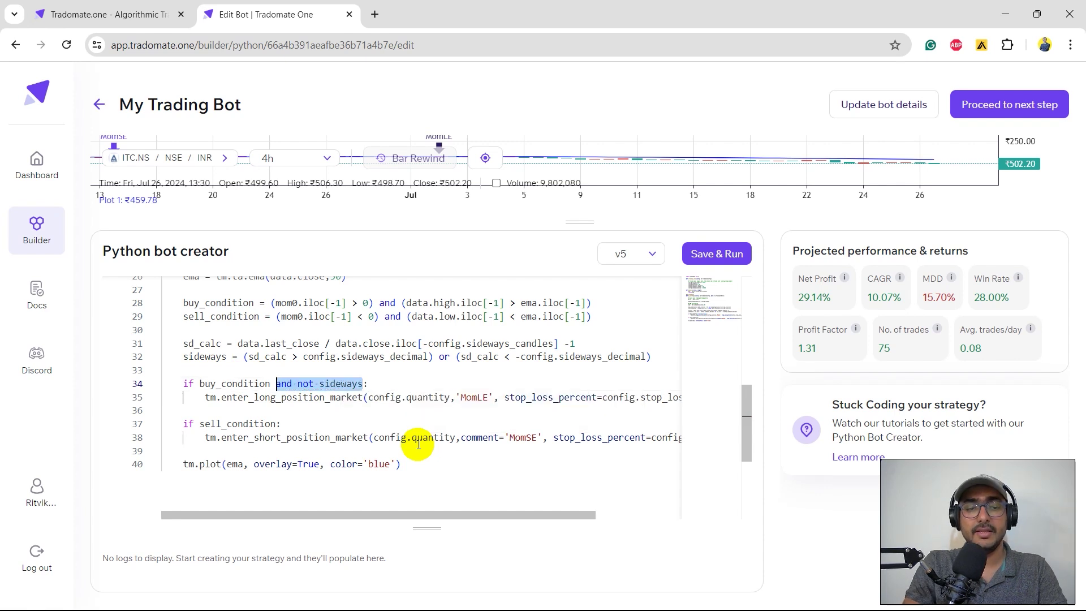
key("Down")
key("Down")
key("Down")
type("and not sideways")
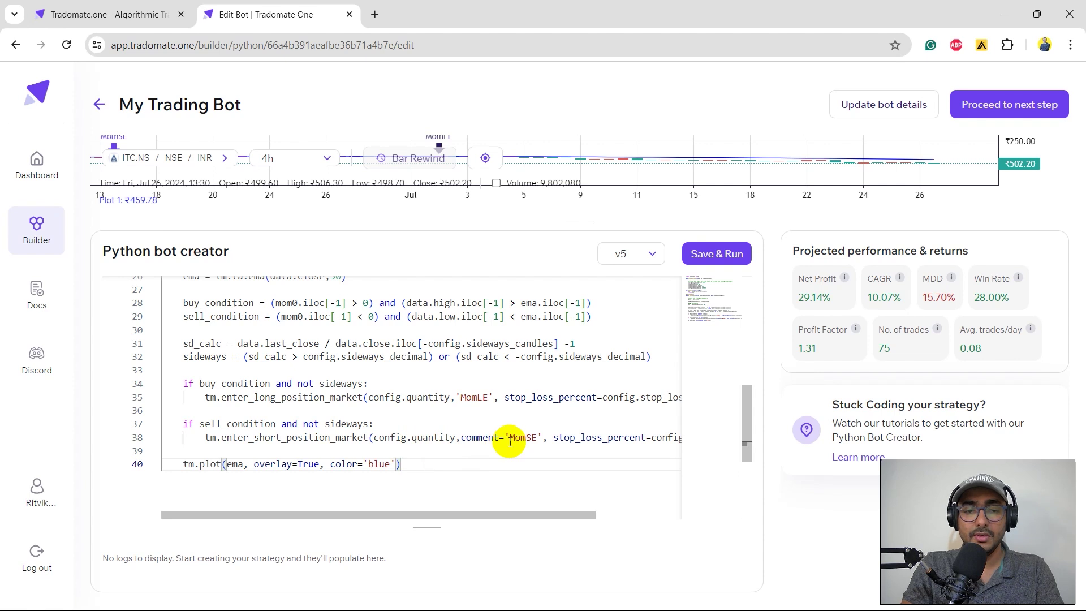
left_click(510, 464)
key("Return")
type("tm.p")
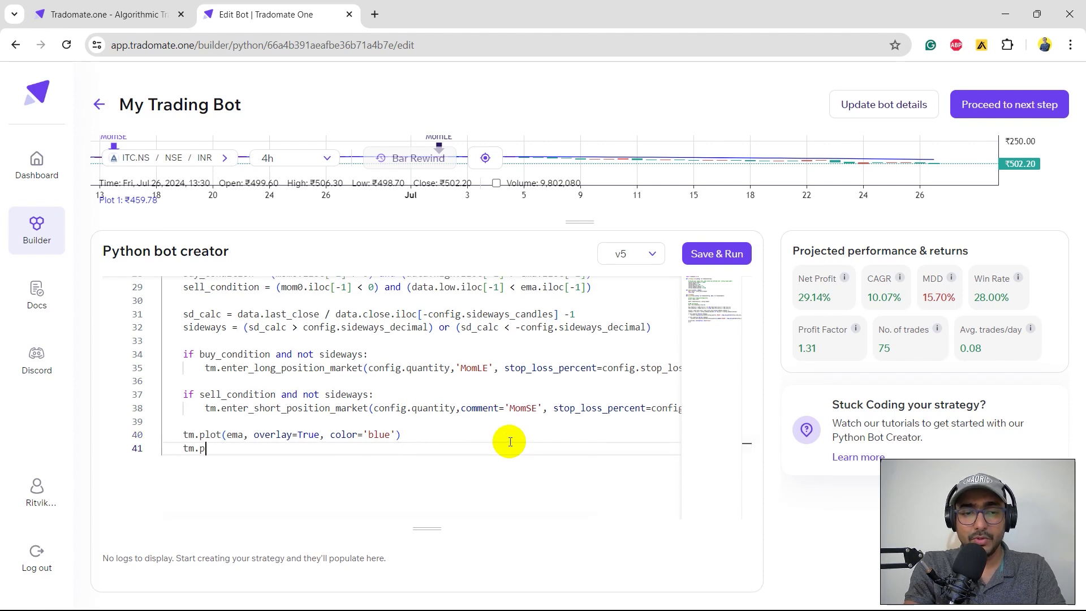
type("lot(")
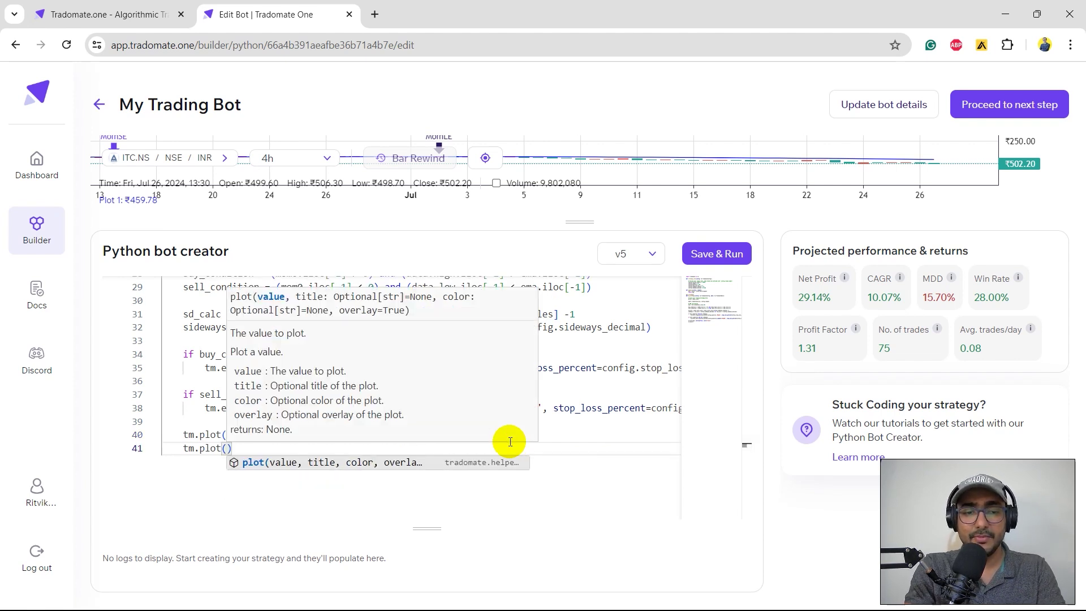
type("sd_calc")
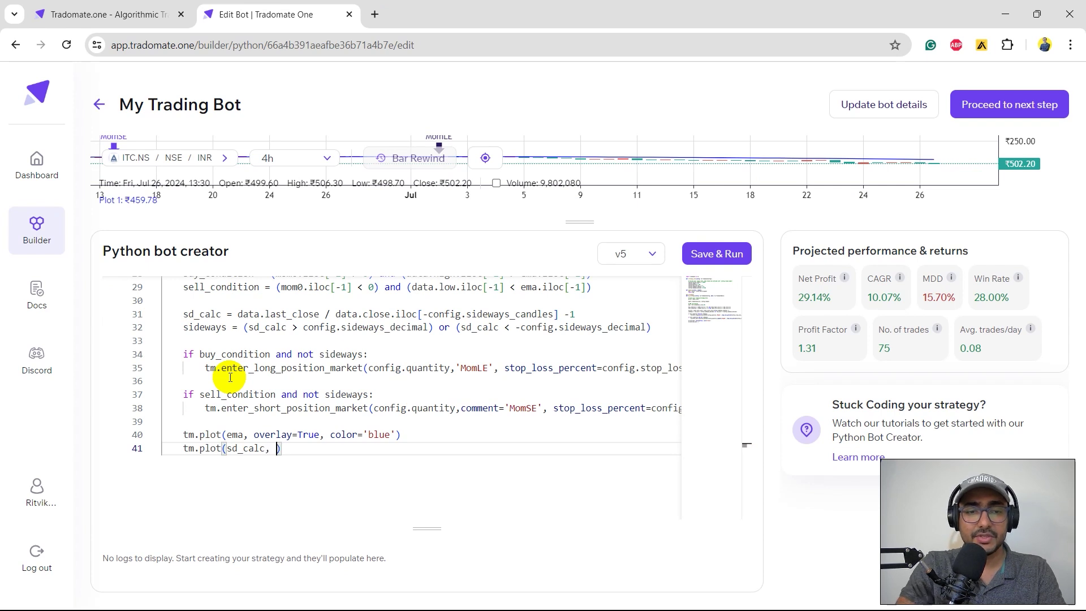
type(", over")
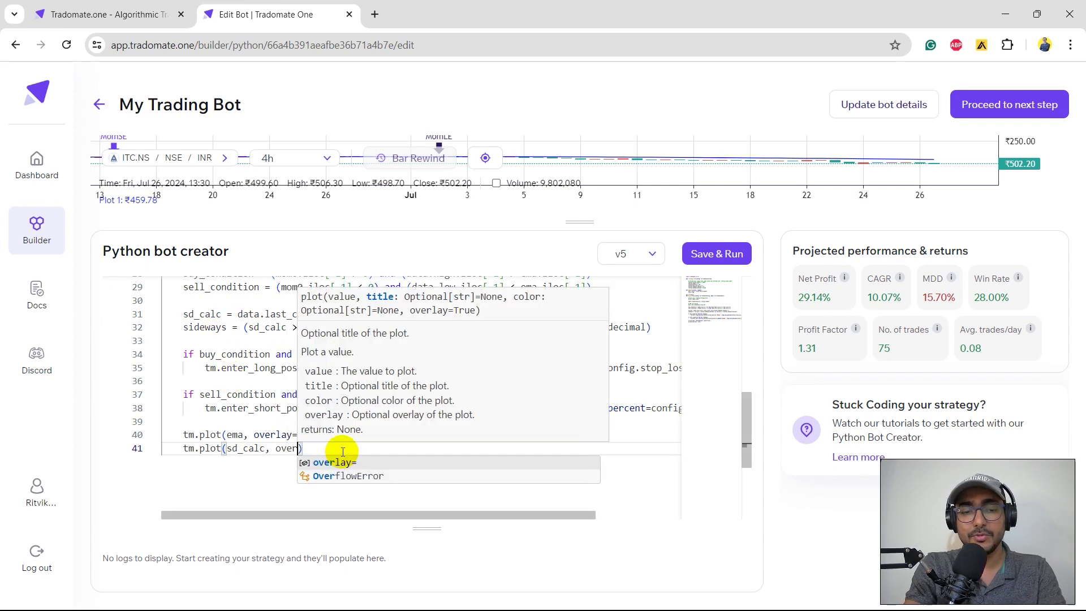
Step: Plot sd_calc in its own pane with overlay=False
key("Tab")
type("F")
key("Tab")
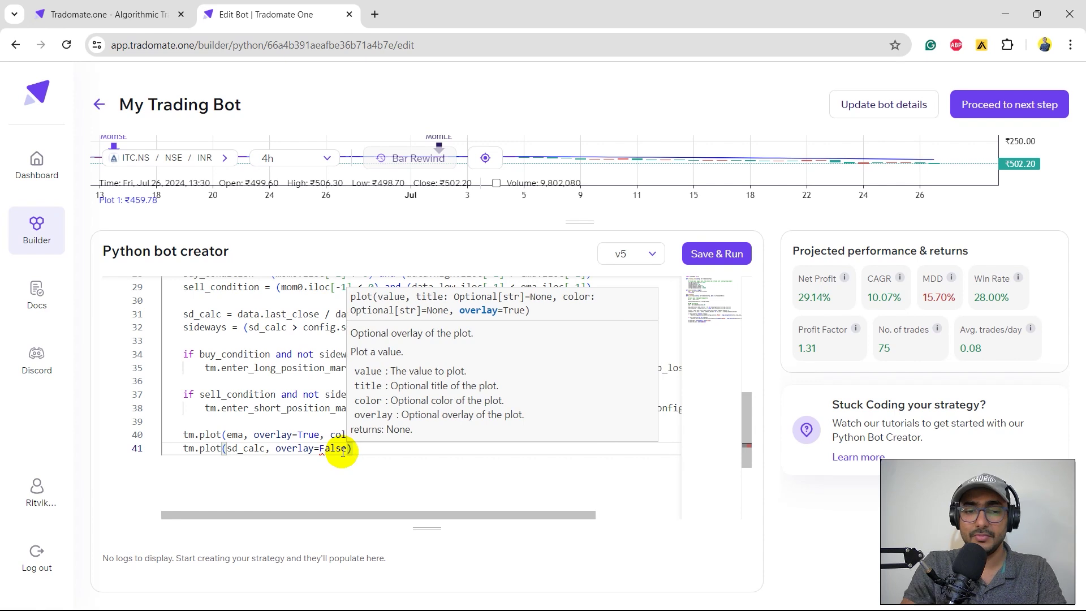
key("Escape")
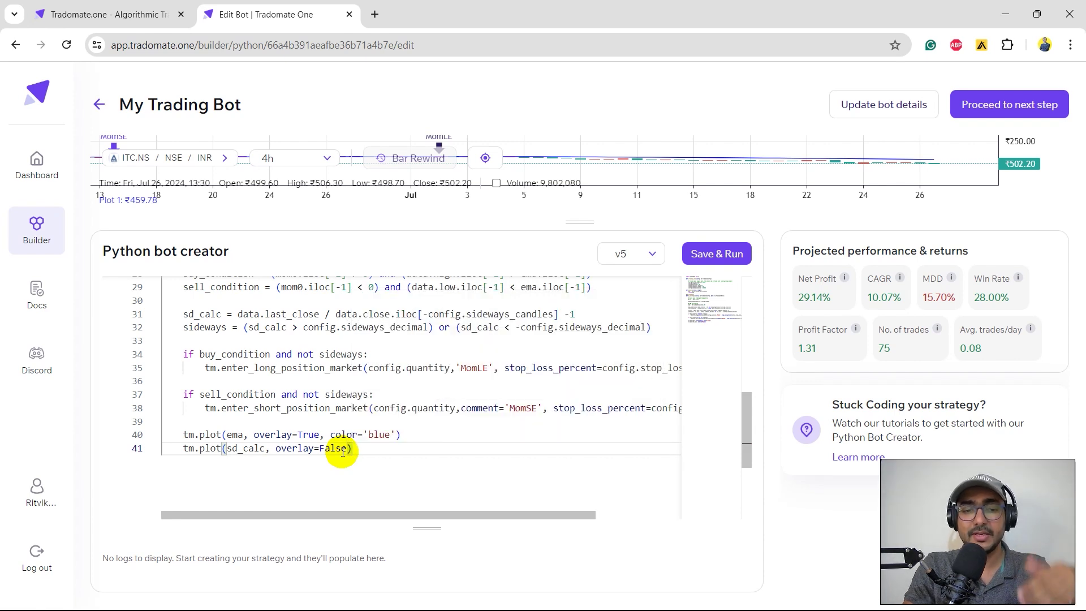
Step: Plot data.last_close as a green overlay
key("End")
key("Return")
type("tm.plot(")
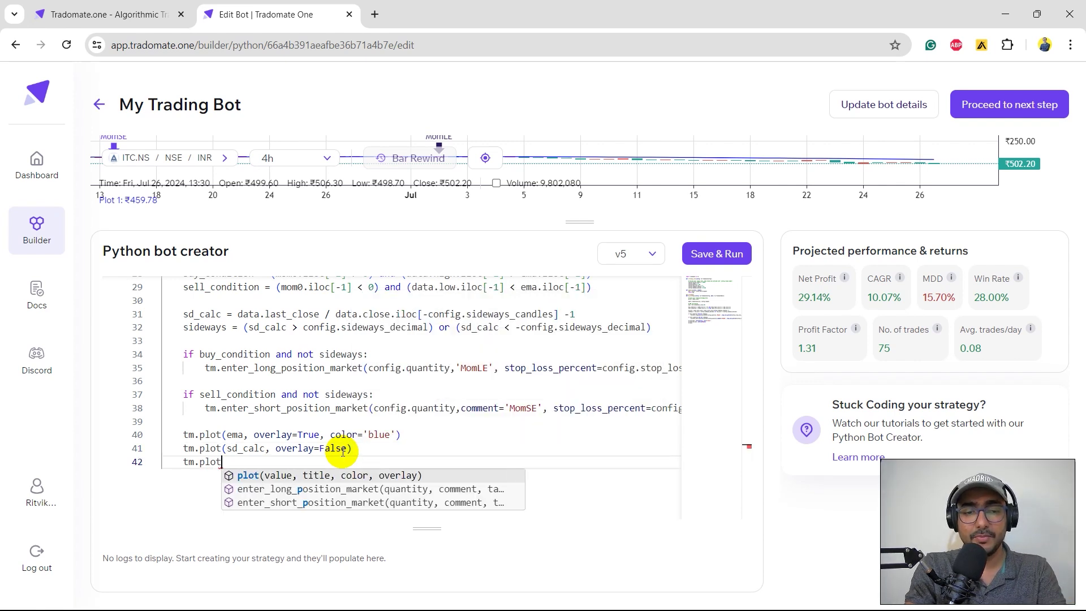
key("Escape")
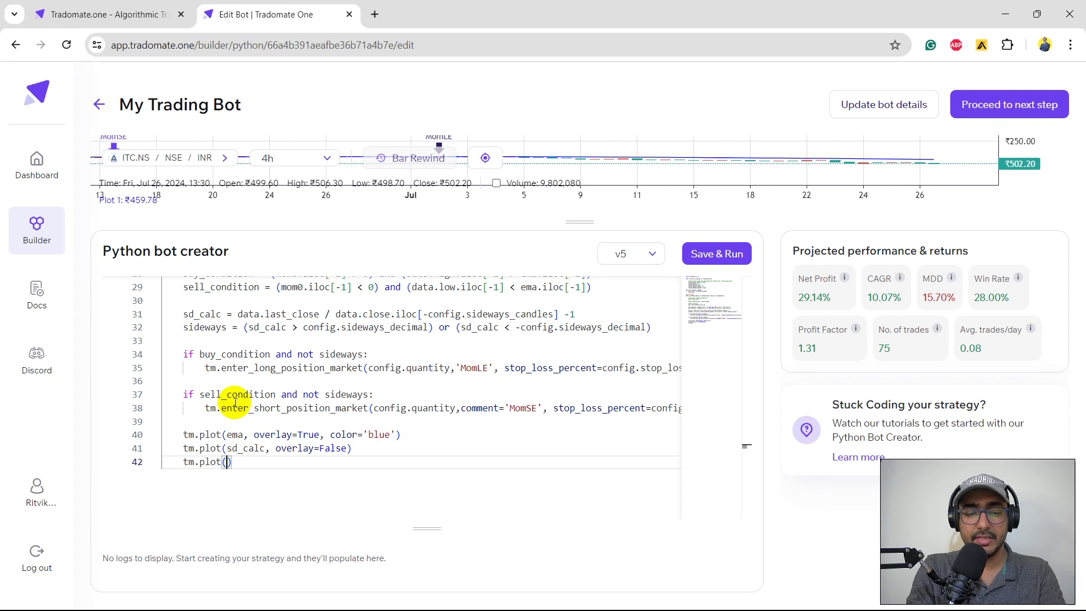
type("data.last_close")
key("ctrl+z")
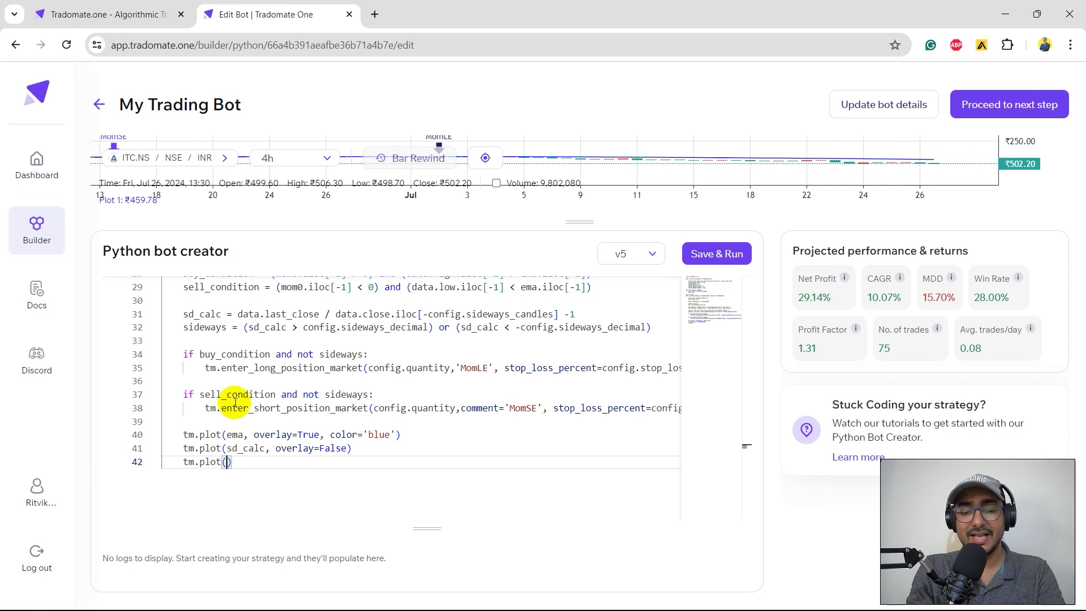
key("ctrl+shift+z")
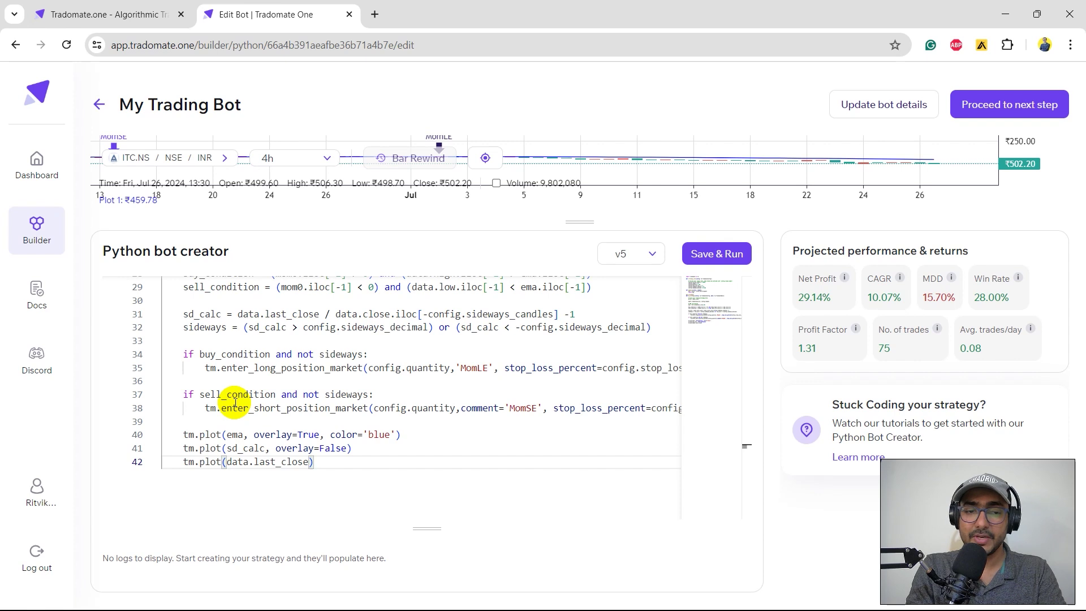
type(", overlay=True, ")
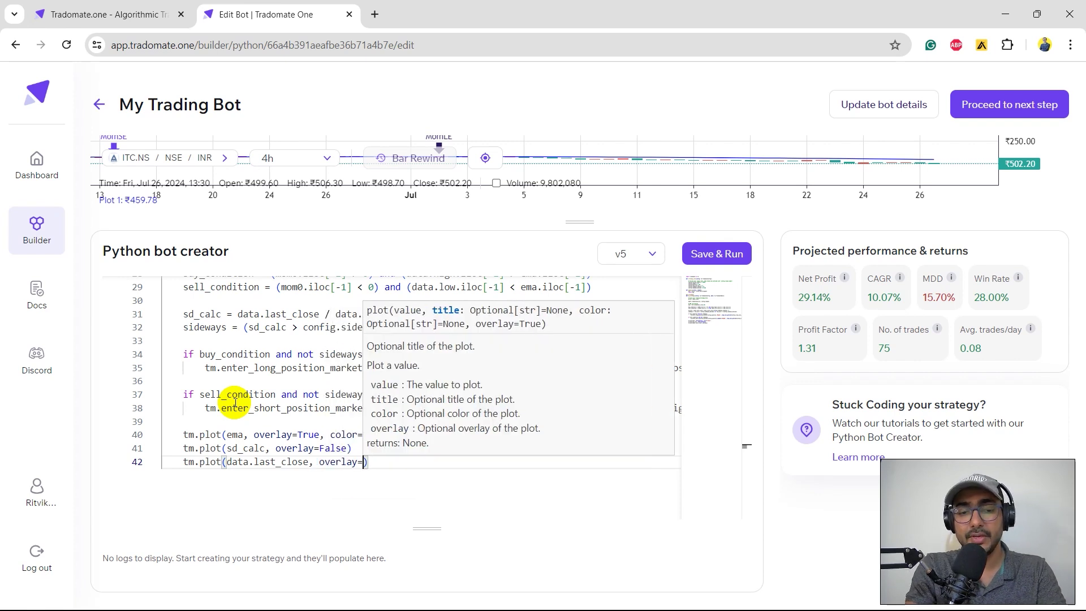
type("color = ''")
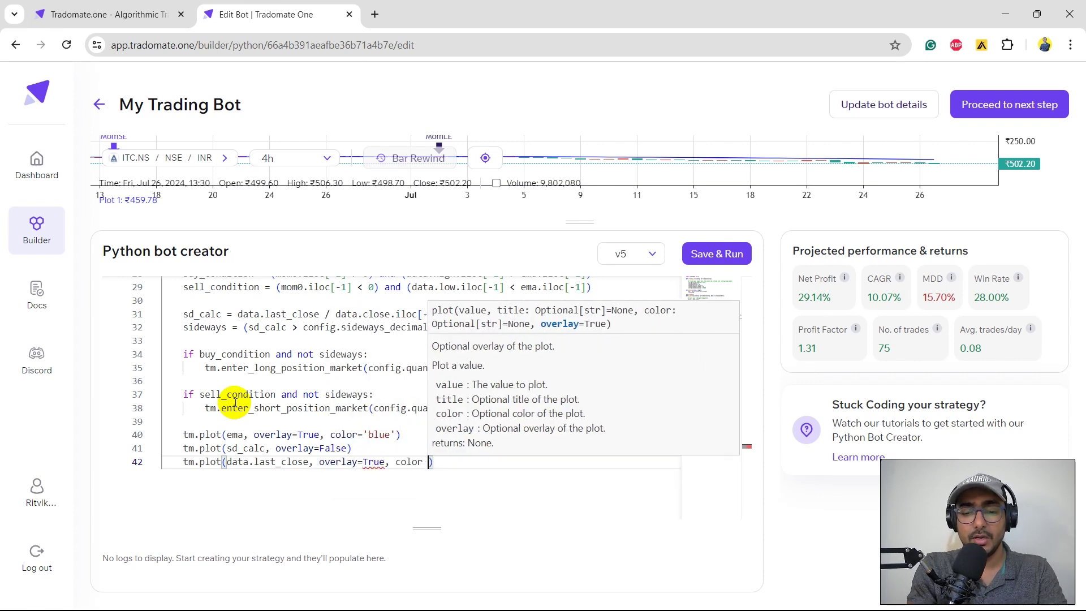
key("Left")
type("green")
key("End")
Step: Plot data.close.iloc[-config.sideways_candles] as another price overlay
key("Return")
type("tm.plot(")
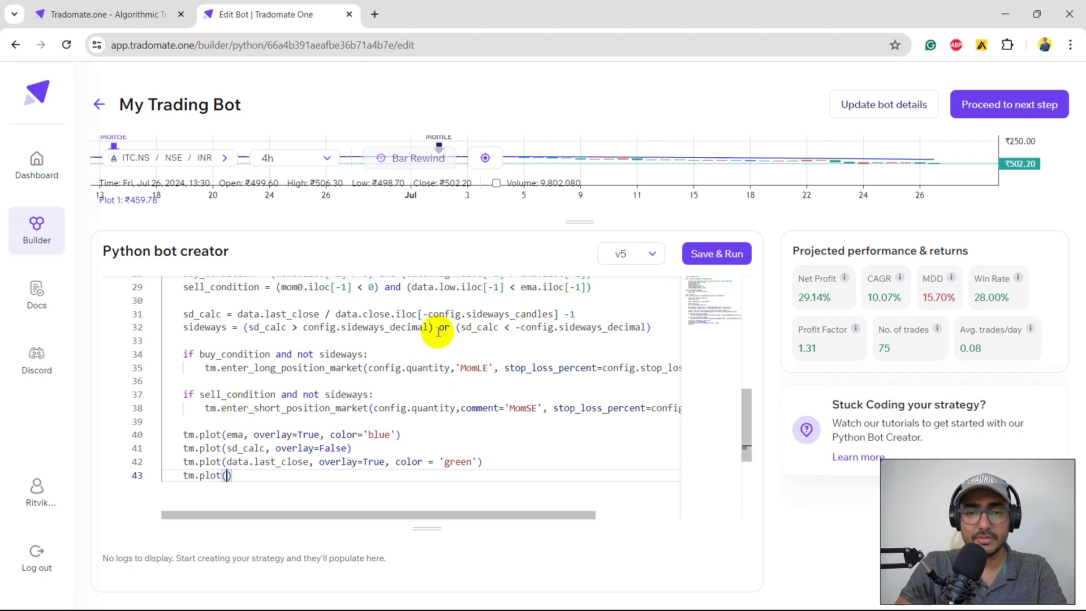
double_click(347, 314)
key("ctrl+shift+Right")
key("ctrl+shift+Right")
key("ctrl+shift+Right")
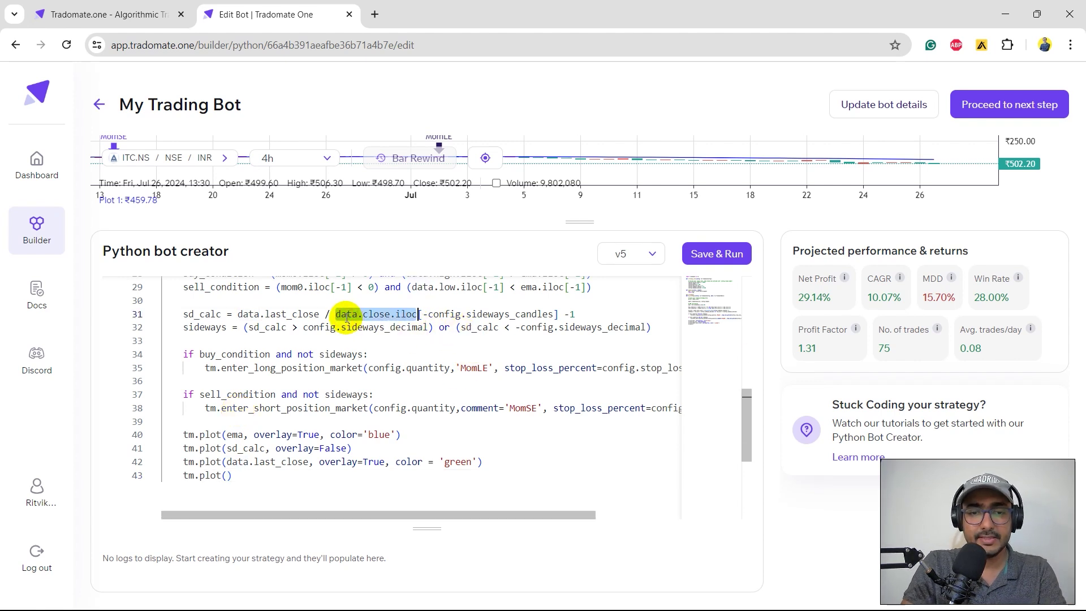
key("ctrl+shift+Right")
key("ctrl+shift+Right")
key("ctrl+shift+Right")
key("ctrl+c")
left_click(228, 475)
key("ctrl+v")
type(", overlay=")
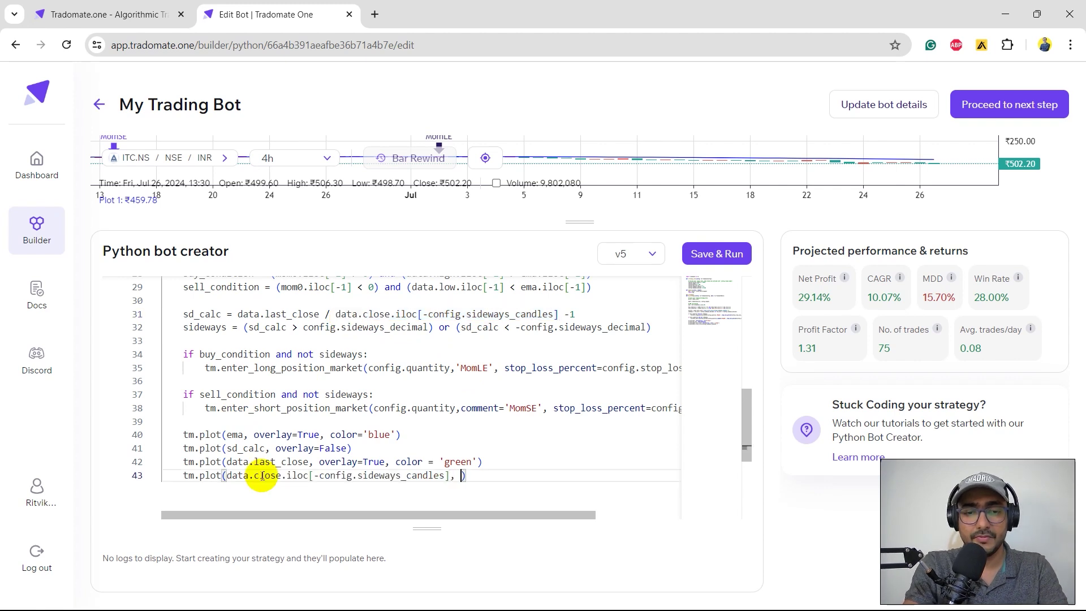
type("True, color")
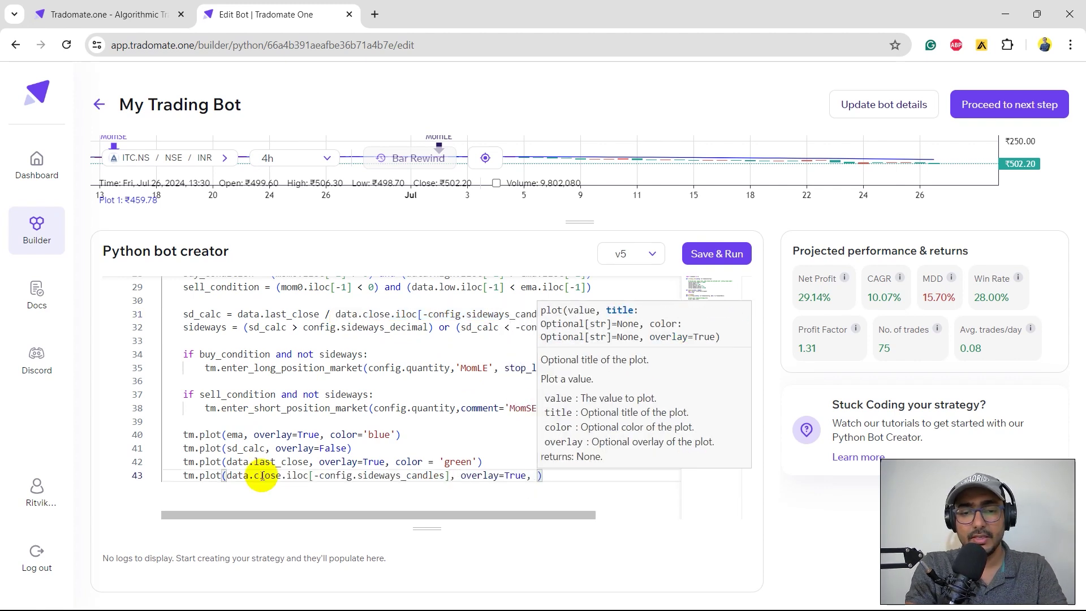
type(" = 'red")
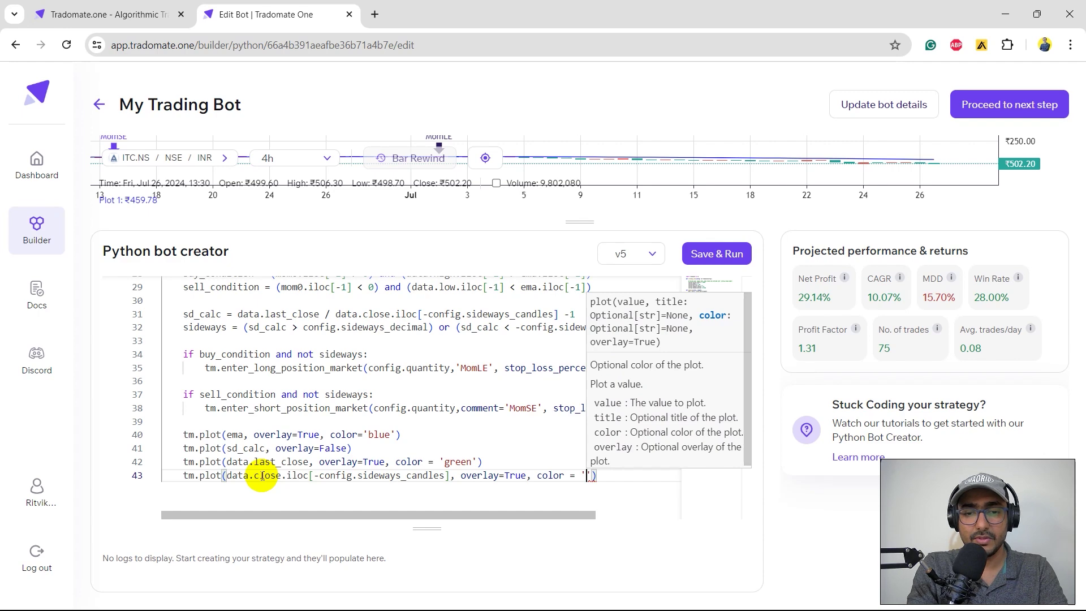
scroll(265, 475, "up", 10)
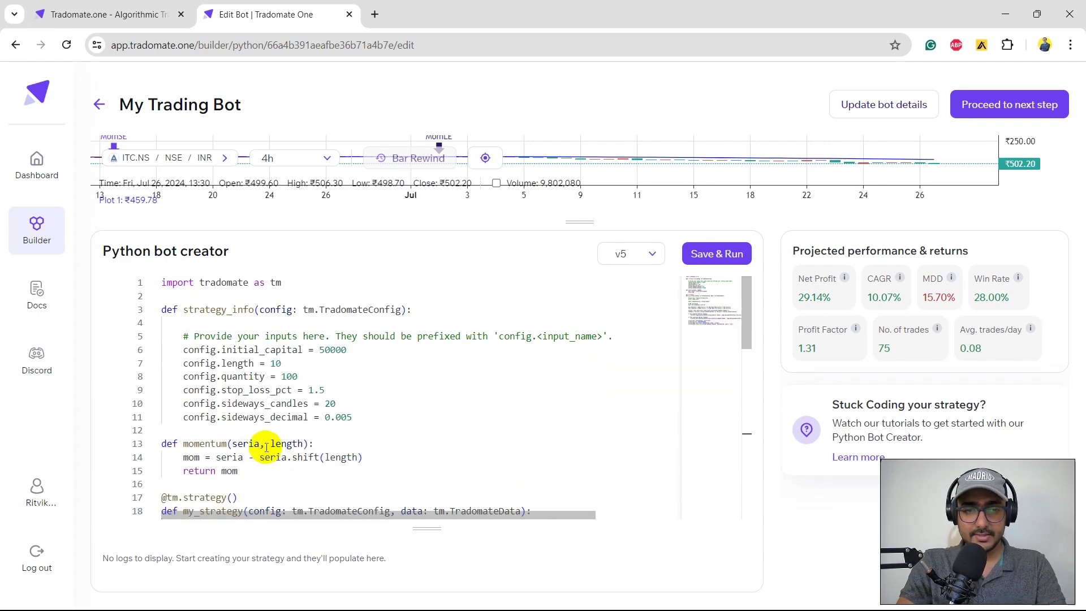
left_click(319, 443)
Step: Save as v6, rerun, and inspect the new chart plots: 65.76% net profit, 29 trades
left_click(716, 253)
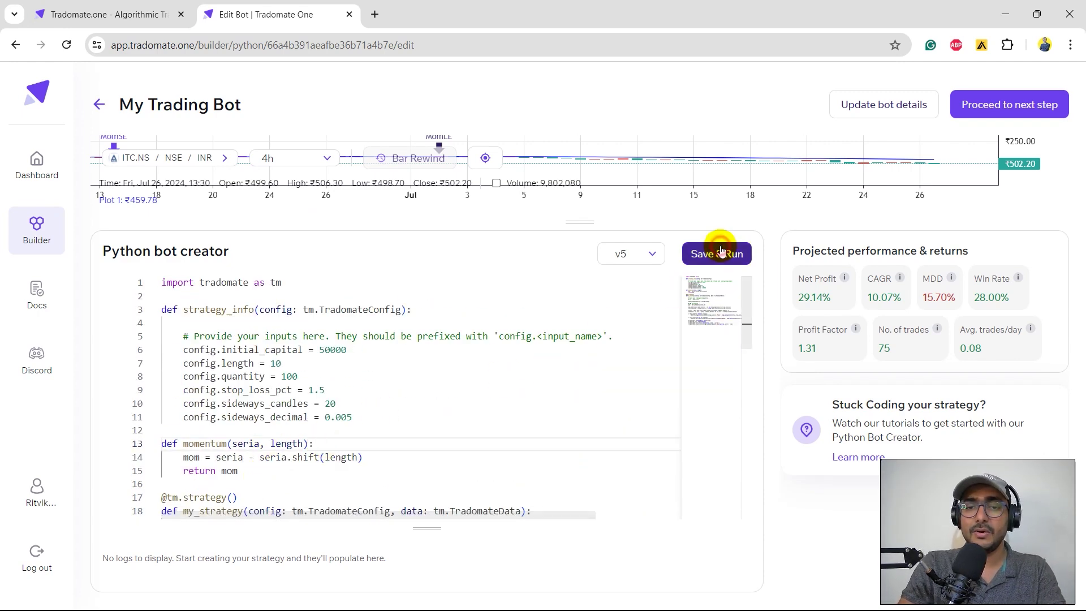
left_click_drag(573, 303, 554, 382)
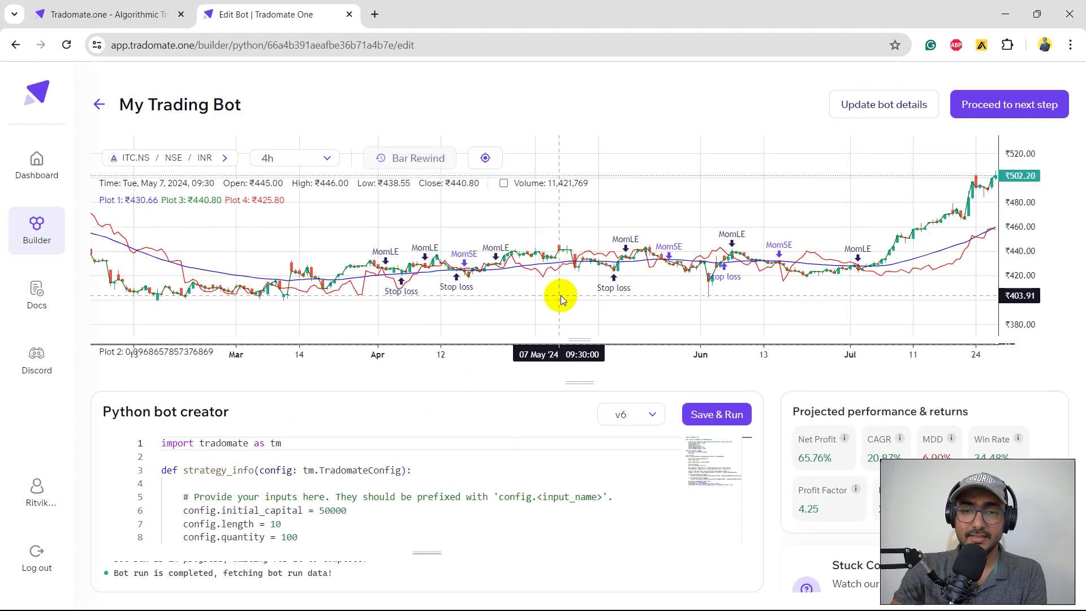
mouse_move(544, 297)
left_mouse_down()
mouse_move(463, 256)
mouse_move(577, 339)
mouse_move(576, 403)
left_mouse_up()
left_click_drag(580, 342, 579, 284)
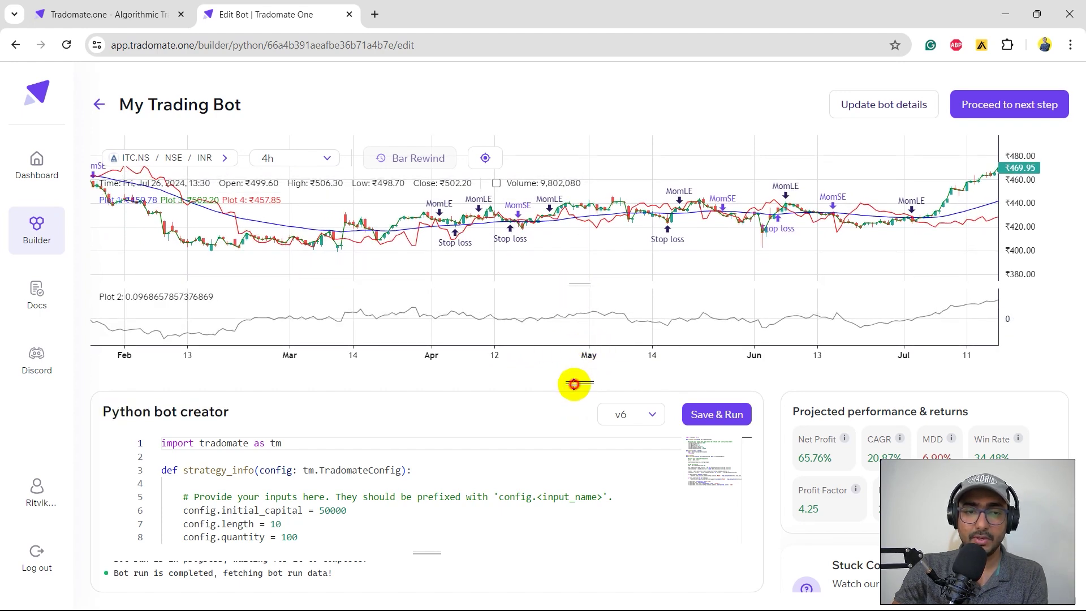
left_click_drag(580, 382, 580, 479)
left_click_drag(274, 319, 154, 304)
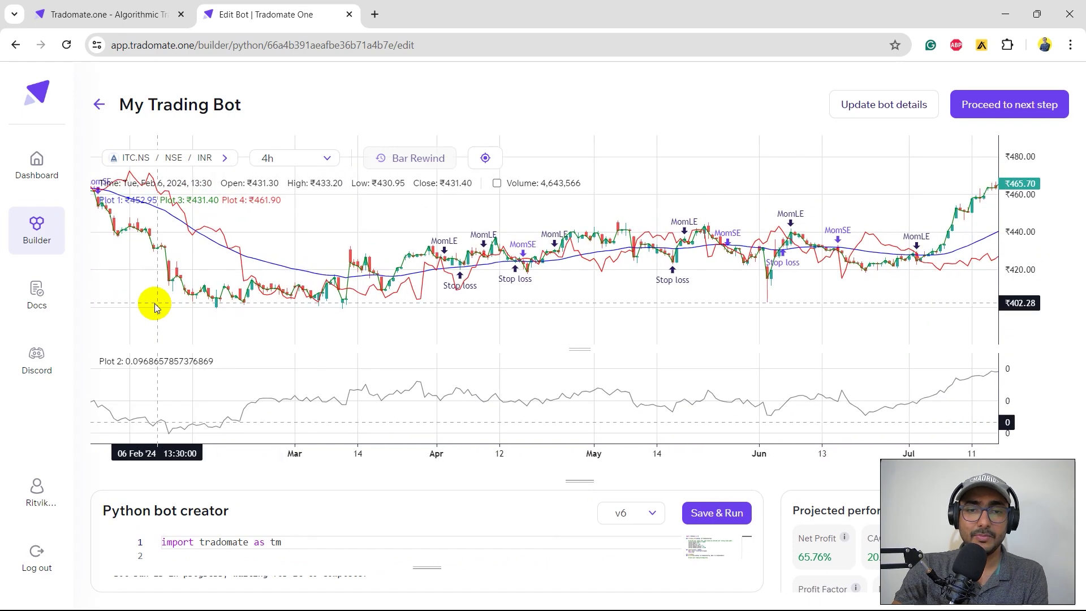
left_click_drag(606, 283, 422, 291)
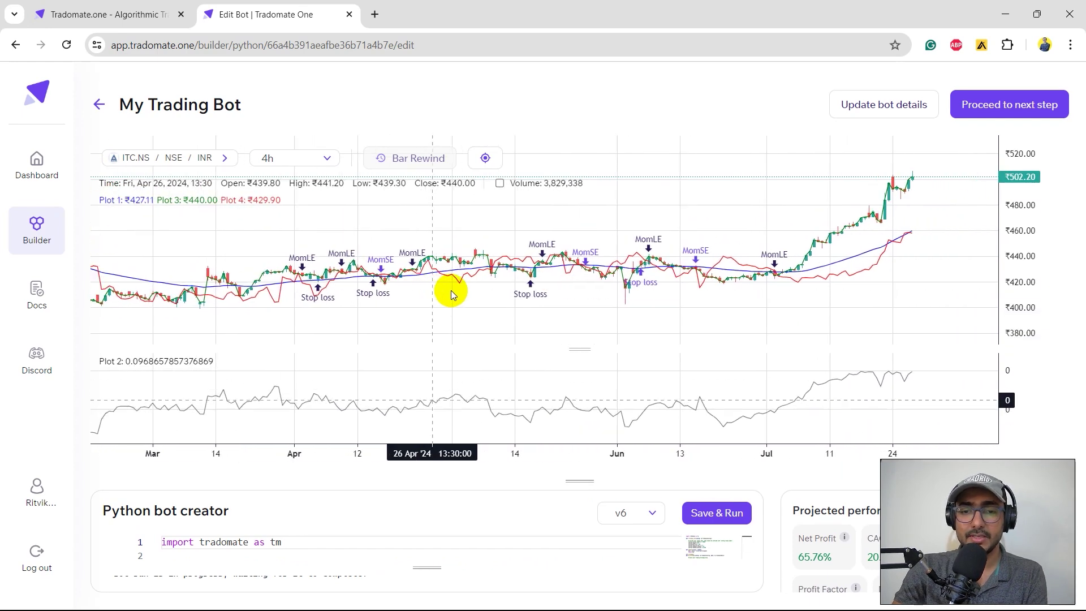
scroll(450, 290, "down", 3)
left_click_drag(580, 479, 586, 250)
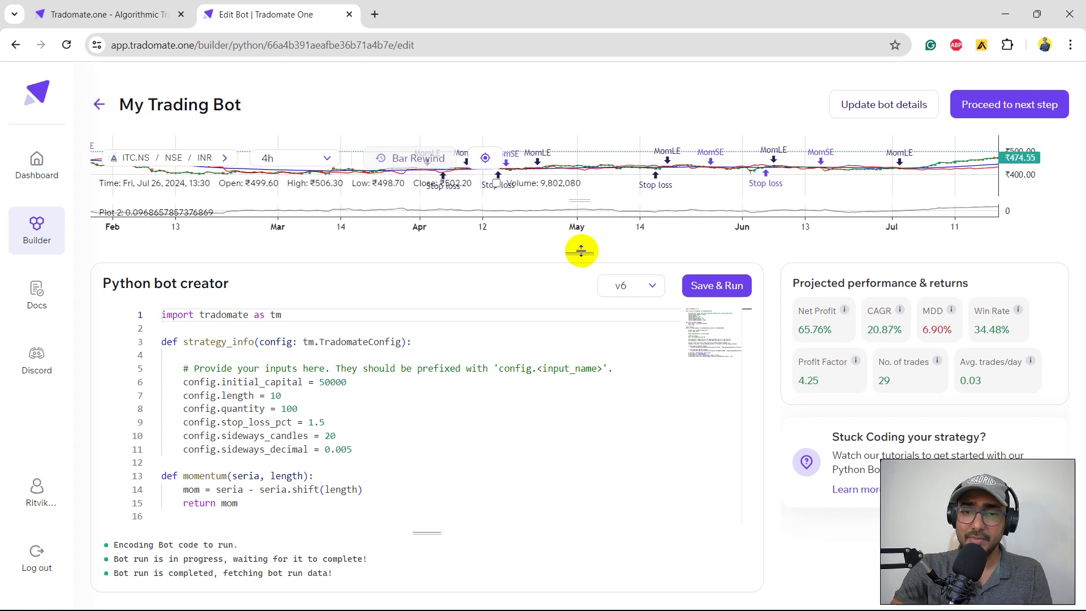
Step: Raise the length input from 10 to 11 and quantity from 100 to 185
left_click(417, 368)
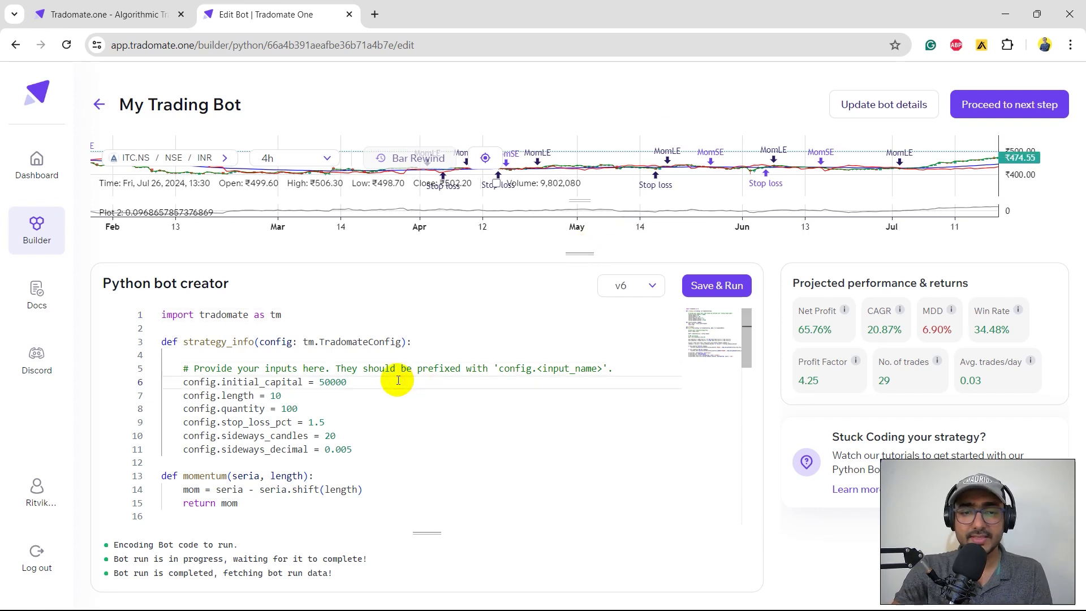
key("Down")
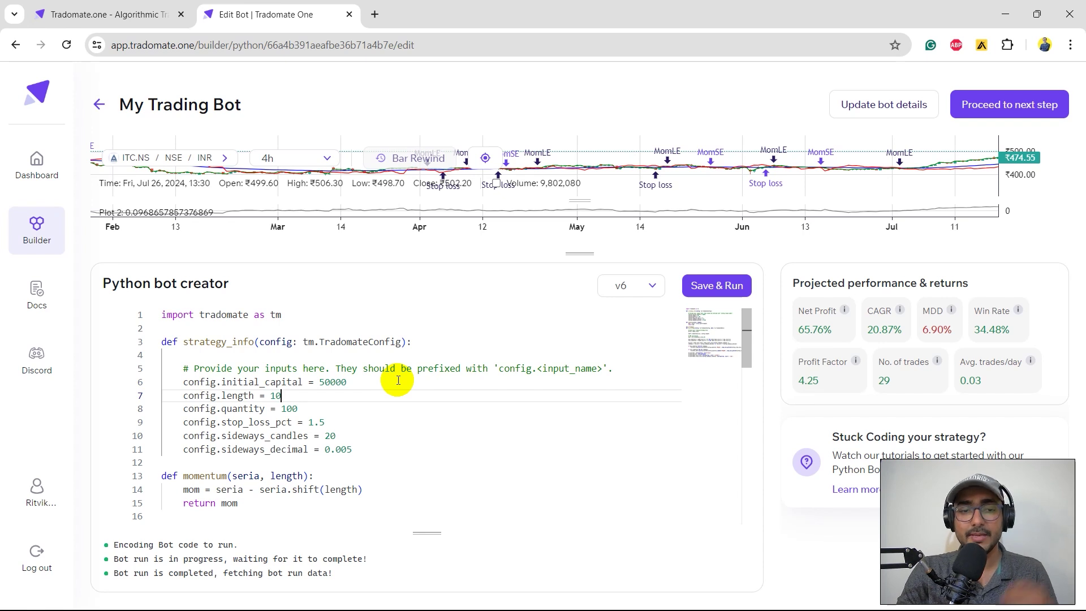
key("Down")
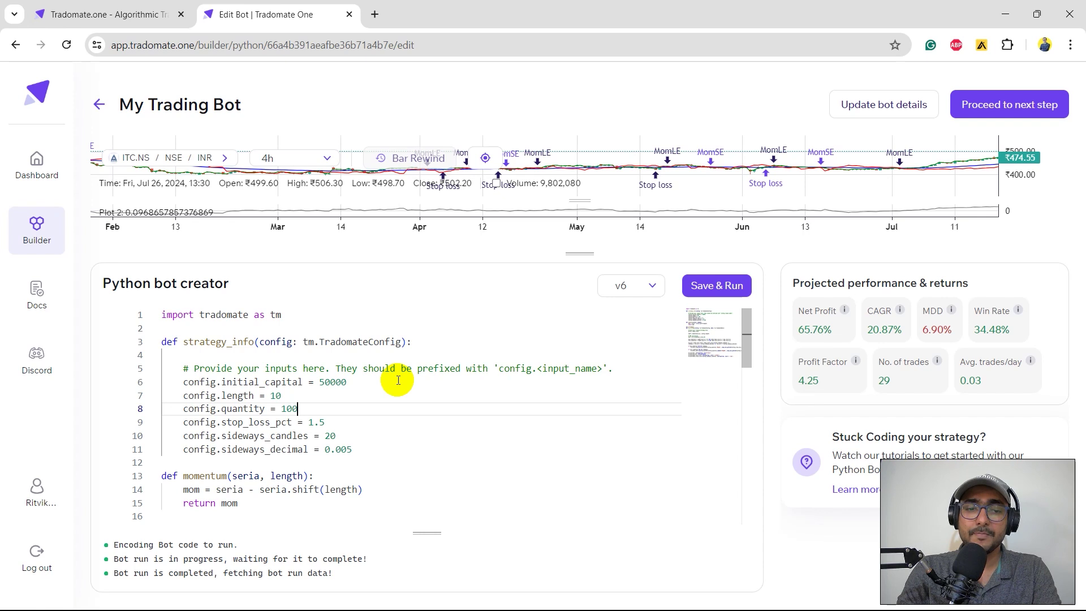
key("shift+Left")
key("shift+Left")
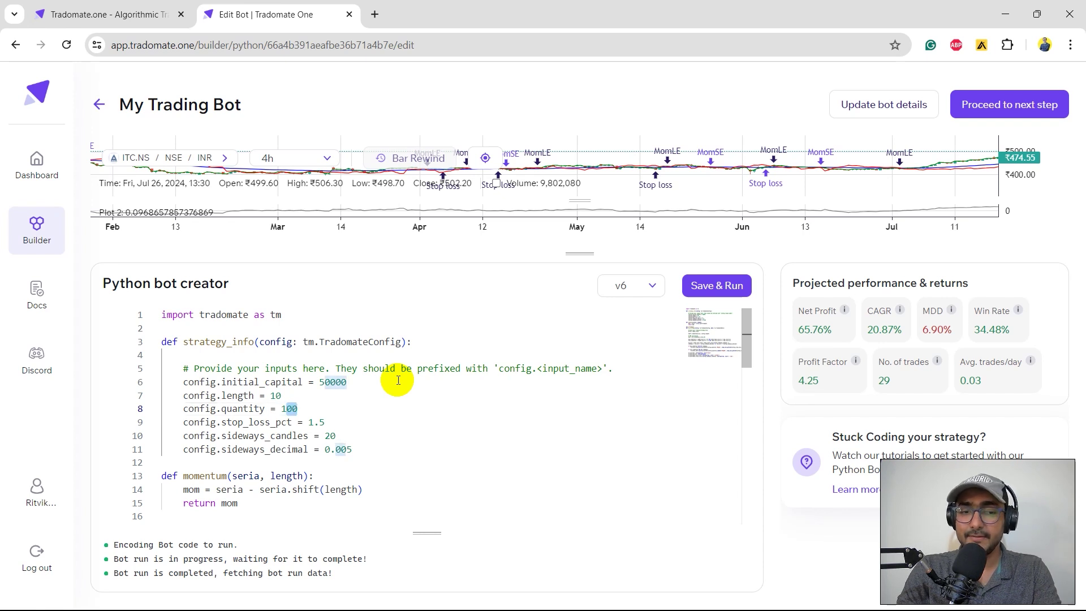
key("shift+Left")
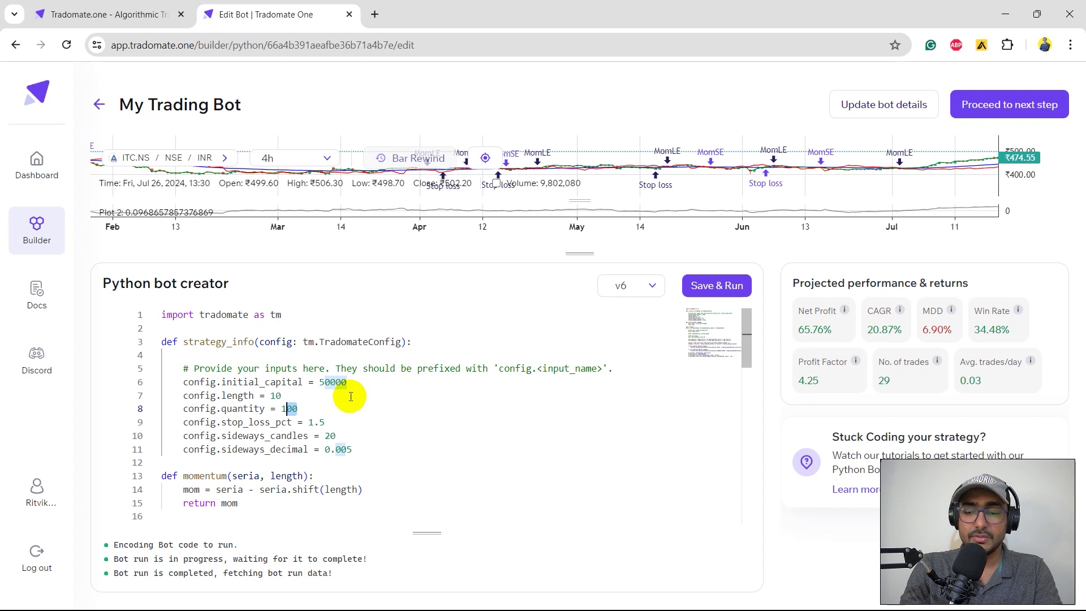
type("185")
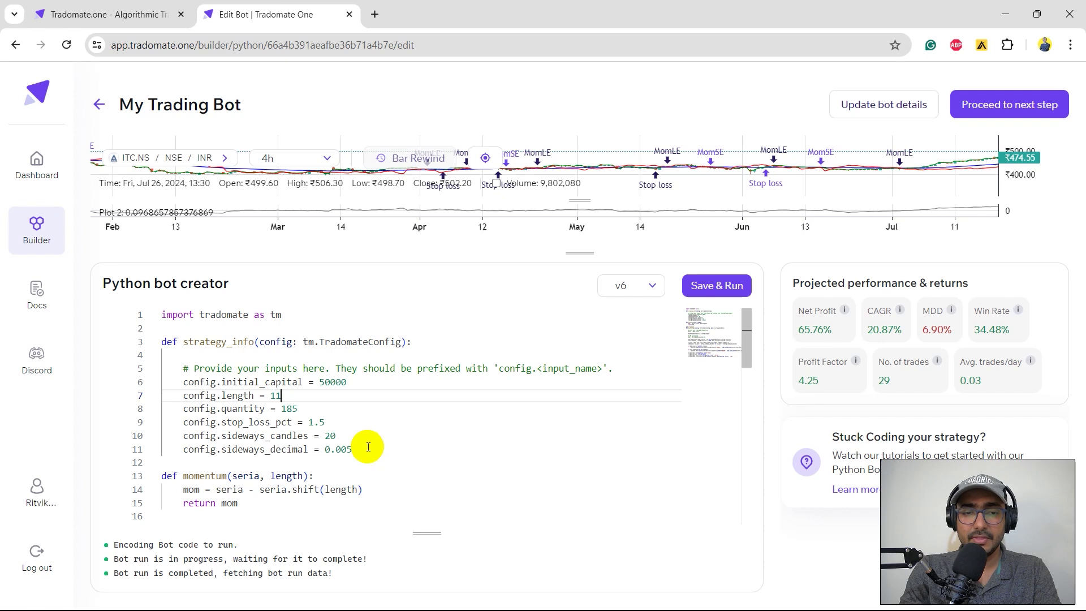
key("Down")
key("Down")
key("ctrl+d")
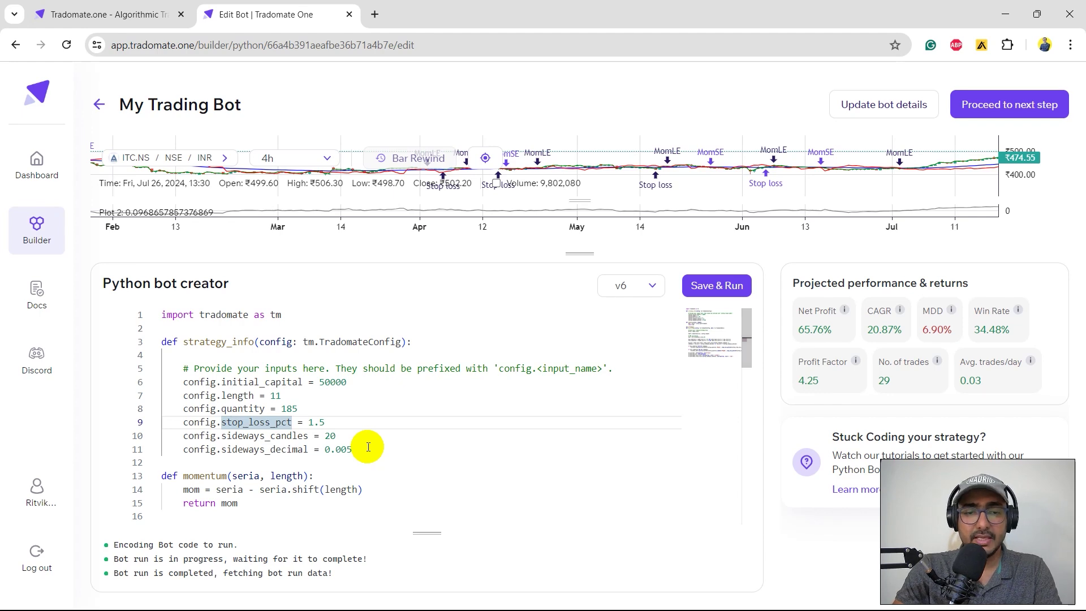
left_click_drag(580, 253, 580, 318)
Step: Rerun as v7: 113.22% net profit, 32.84% CAGR, 24.14% win rate, 3.60 profit factor
left_click(704, 351)
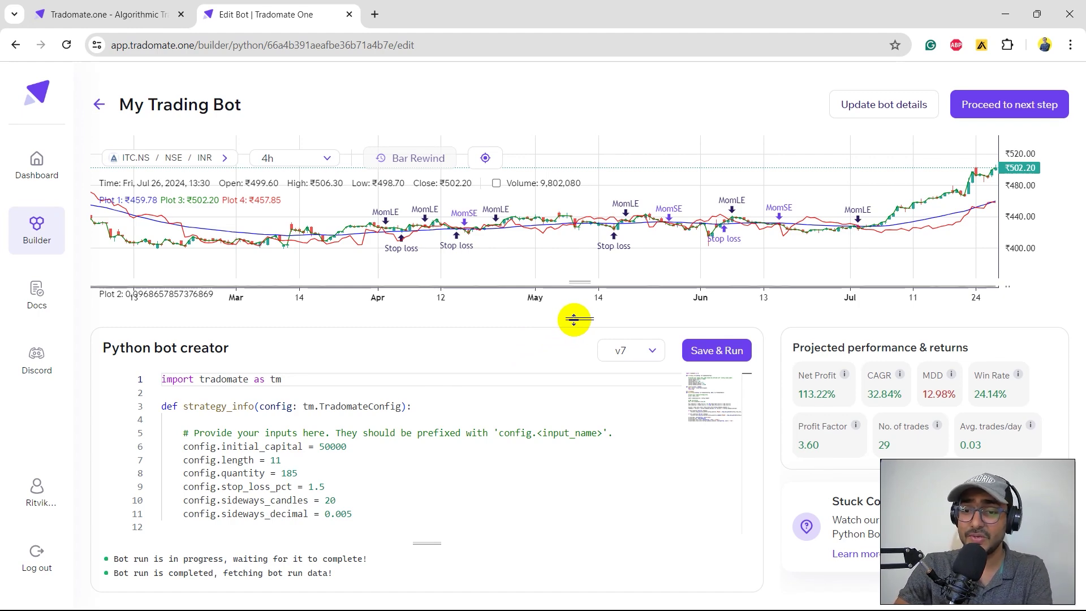
left_click_drag(575, 320, 580, 253)
scroll(481, 387, "down", 4)
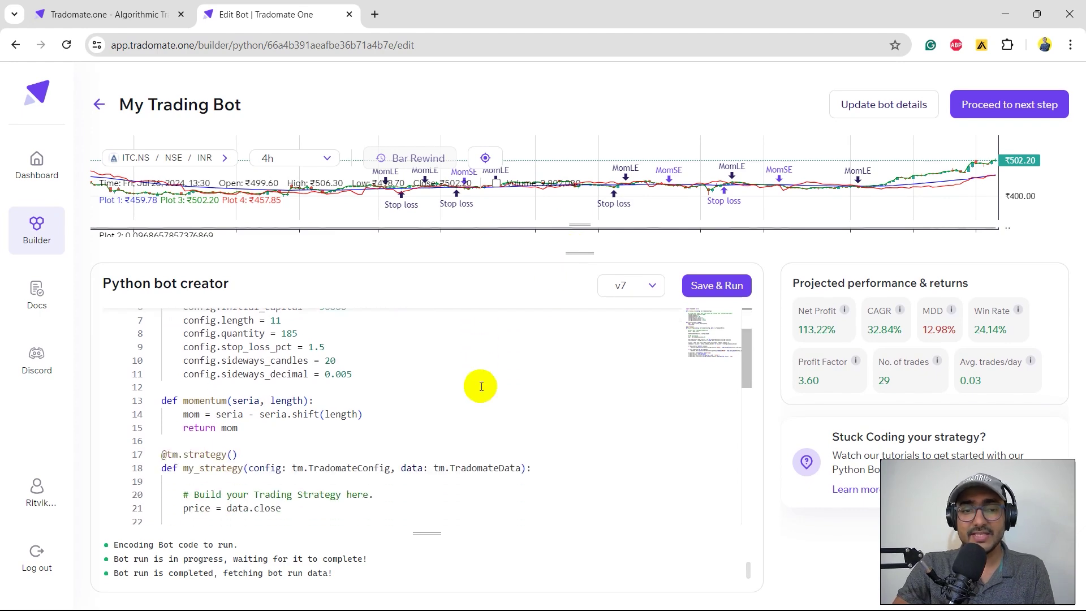
scroll(482, 388, "down", 2)
scroll(352, 373, "down", 3)
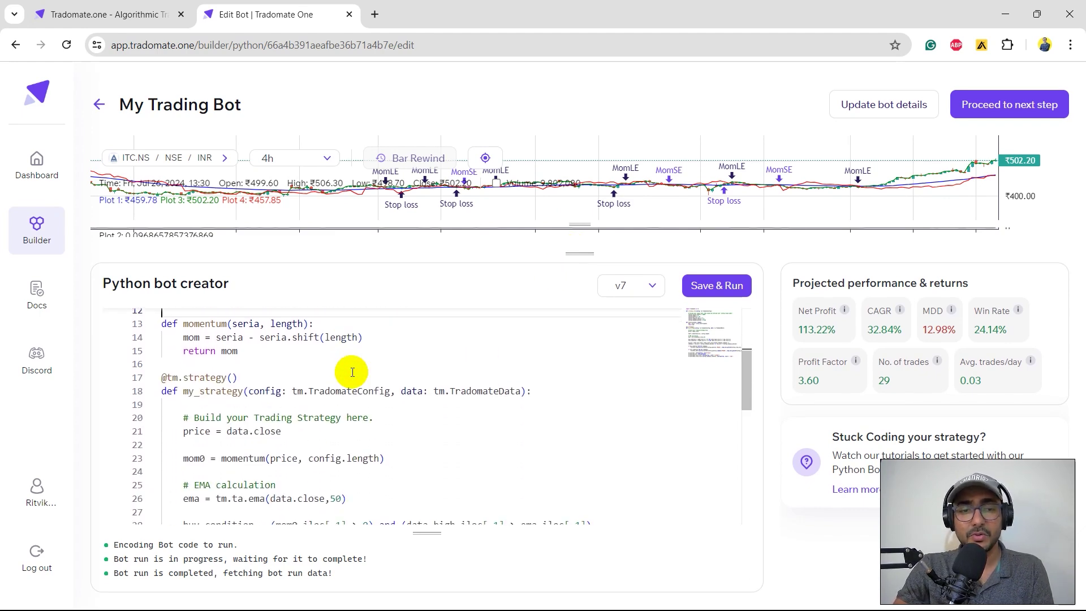
scroll(352, 372, "down", 2)
scroll(352, 373, "up", 6)
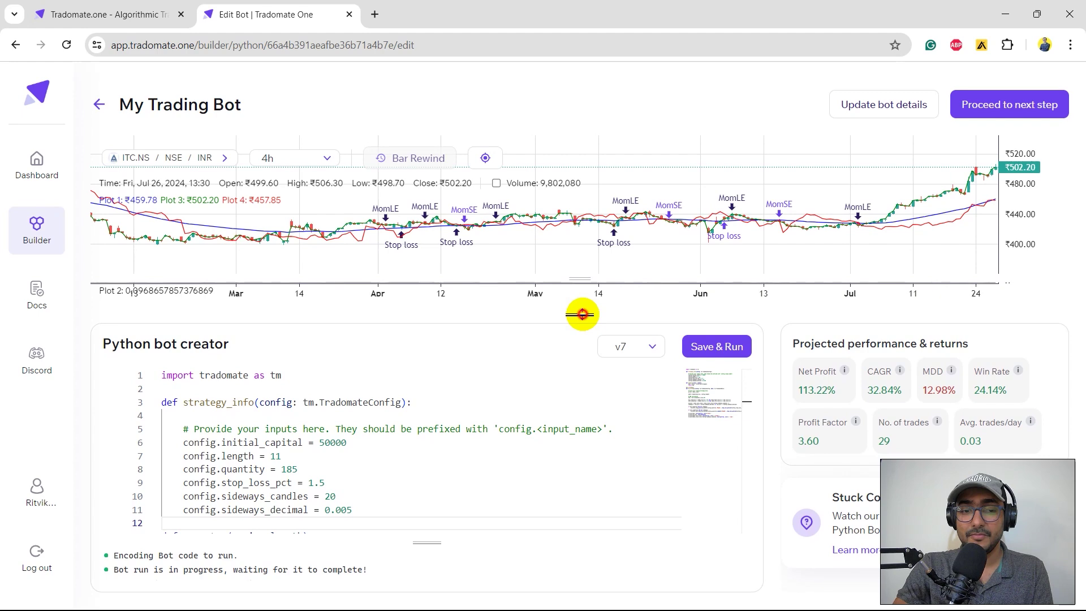
mouse_move(579, 253)
left_mouse_down()
mouse_move(580, 336)
mouse_move(580, 297)
left_mouse_up()
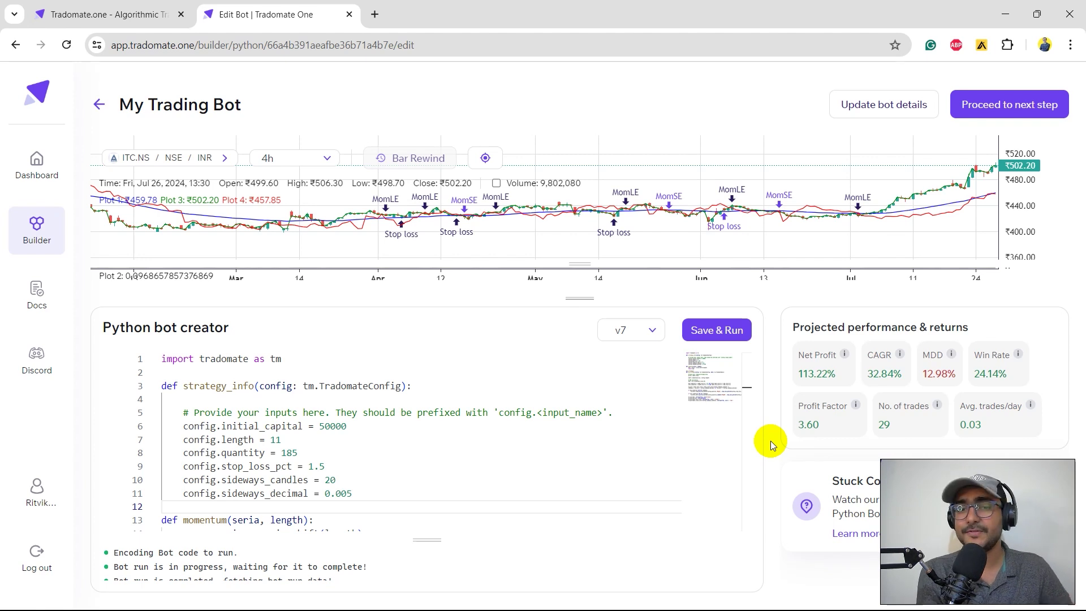
left_click(325, 399)
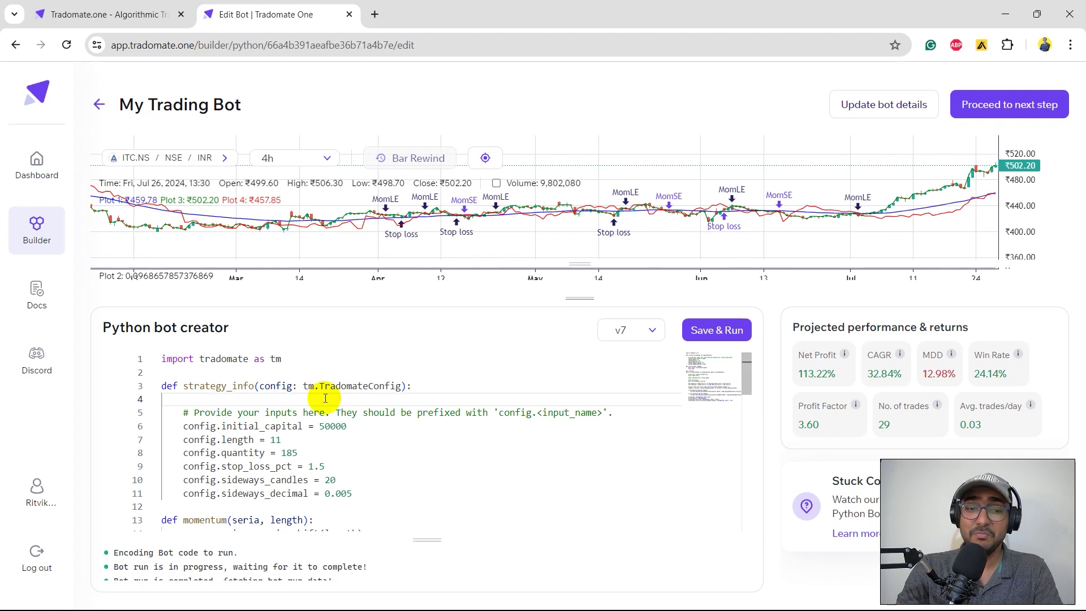